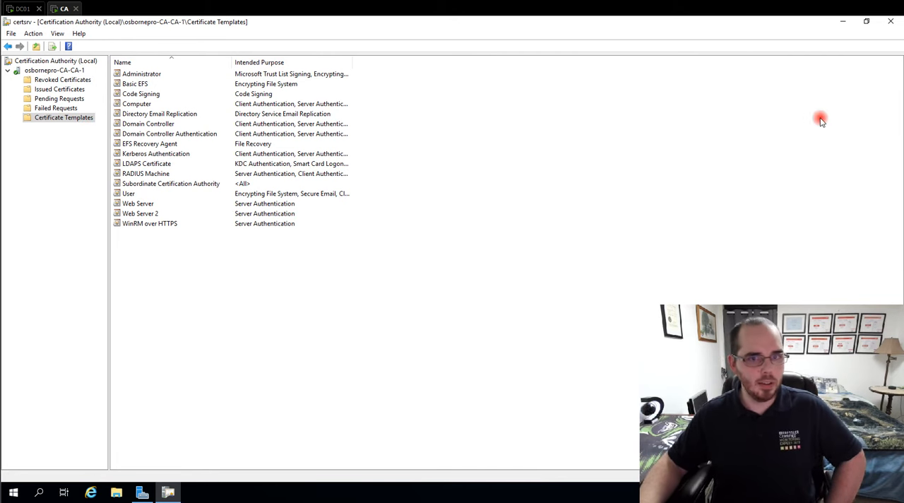
# - Close the certificate authority console, reopen Certification Authority from Server Manager, maximize it and expand osbornepro-CA-CA-1
pyautogui.click(891, 22)
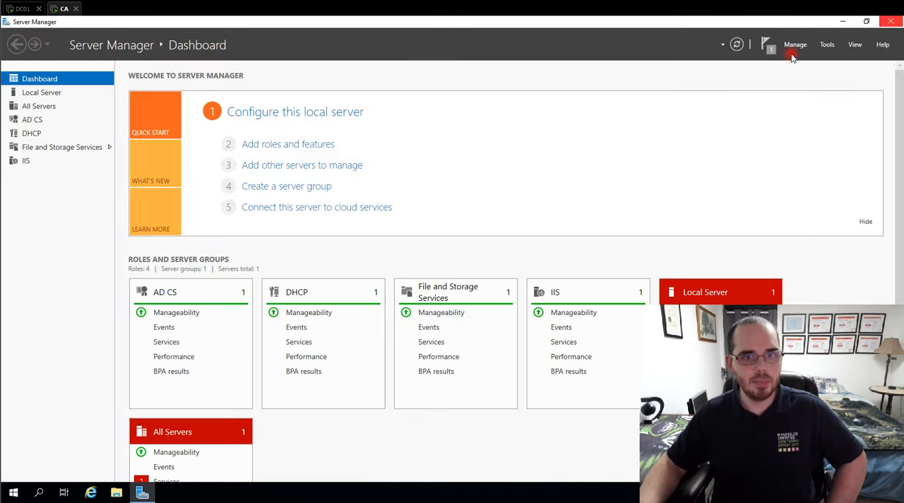
pyautogui.click(829, 46)
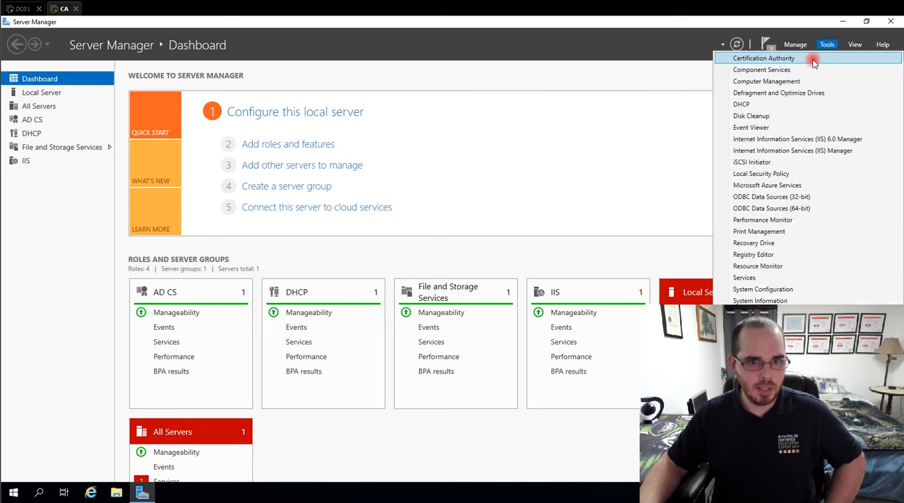
pyautogui.click(805, 59)
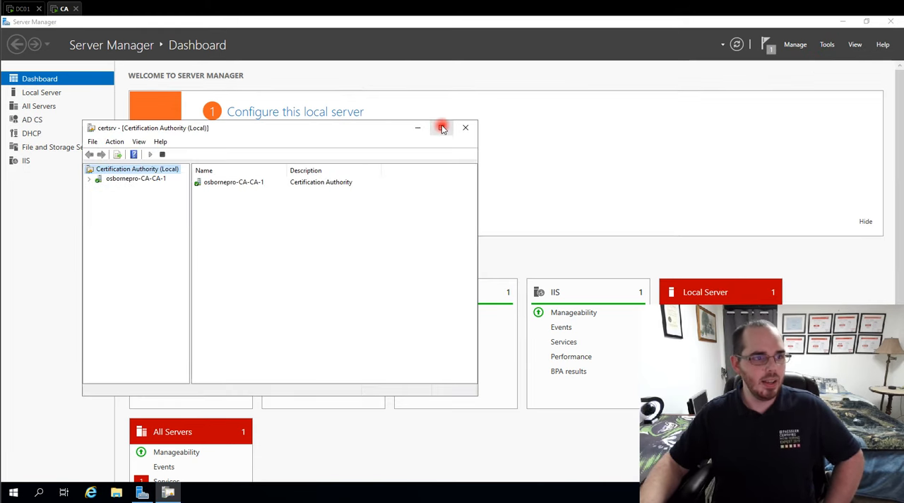
pyautogui.click(440, 126)
pyautogui.click(8, 71)
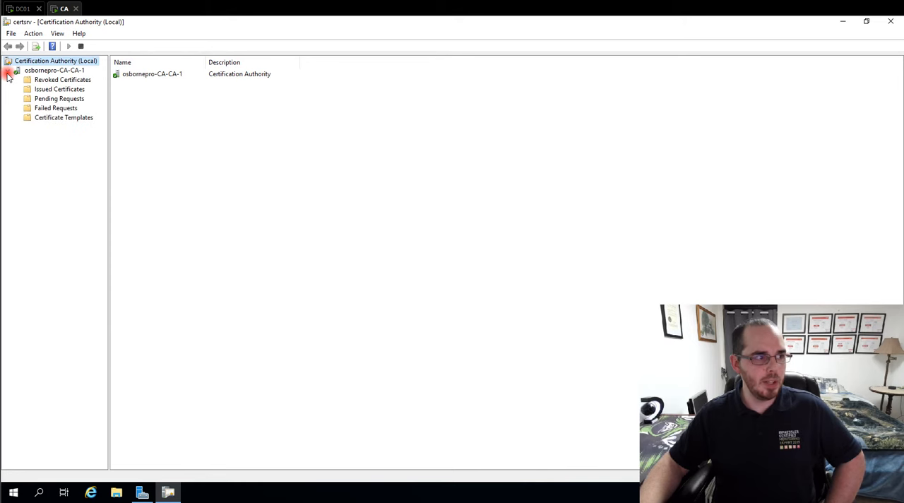
# - Open the management console for the certificate templates of osbornepro-CA-CA-1
pyautogui.click(86, 120)
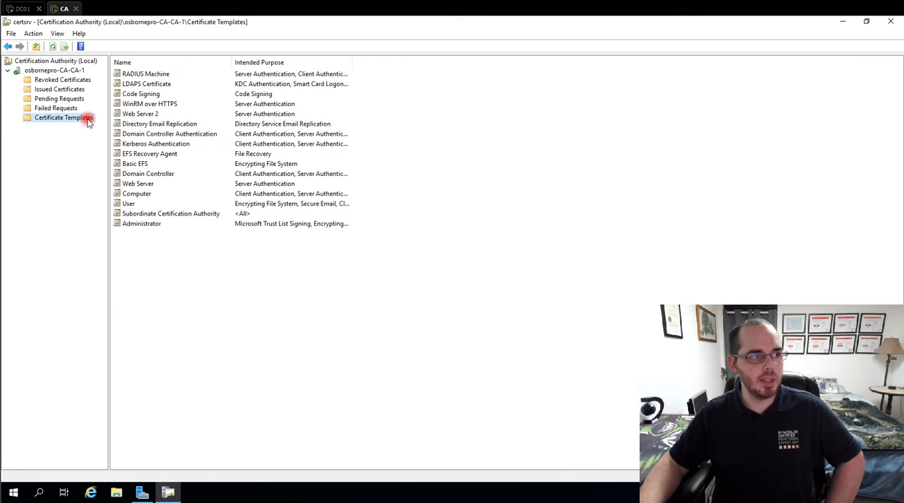
pyautogui.rightClick(87, 122)
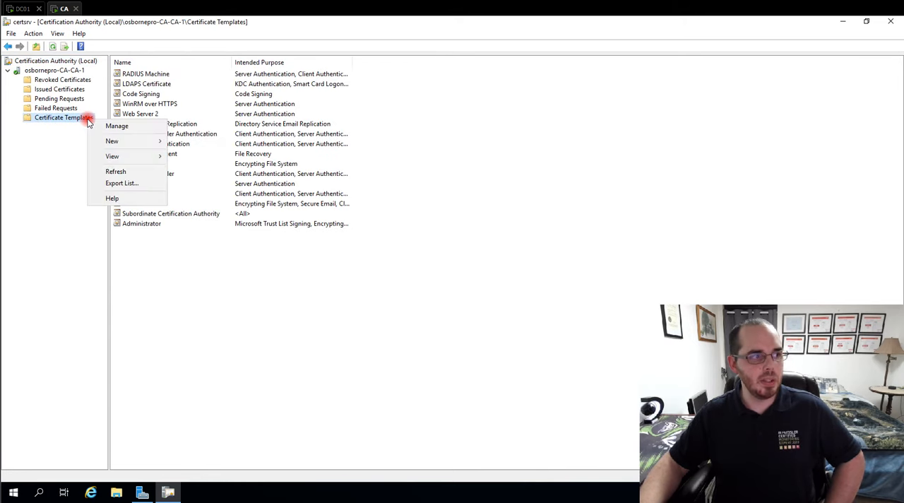
pyautogui.click(128, 133)
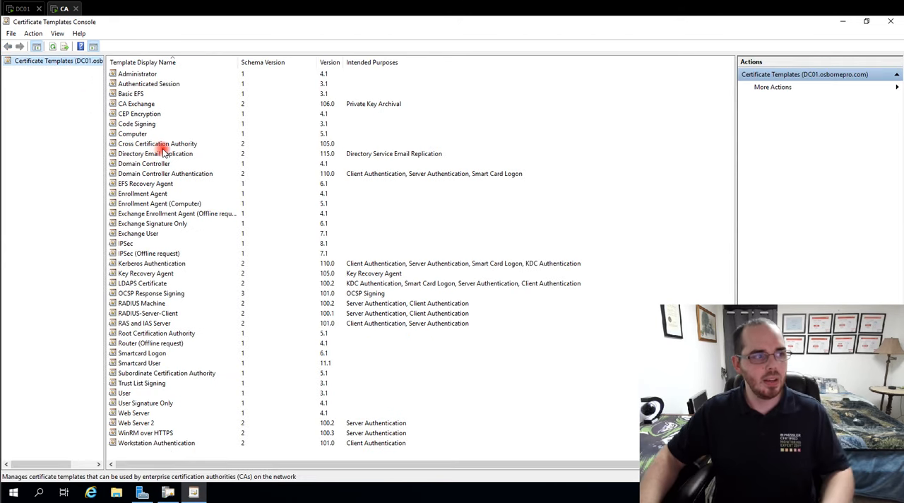
# - Compare the intended purposes of the RAS and IAS Server and Workstation Authentication templates
pyautogui.click(141, 324)
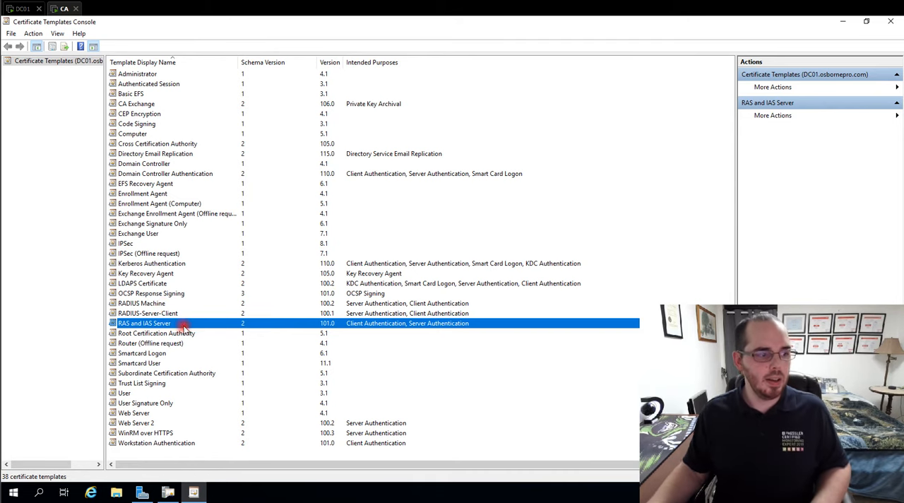
pyautogui.click(163, 444)
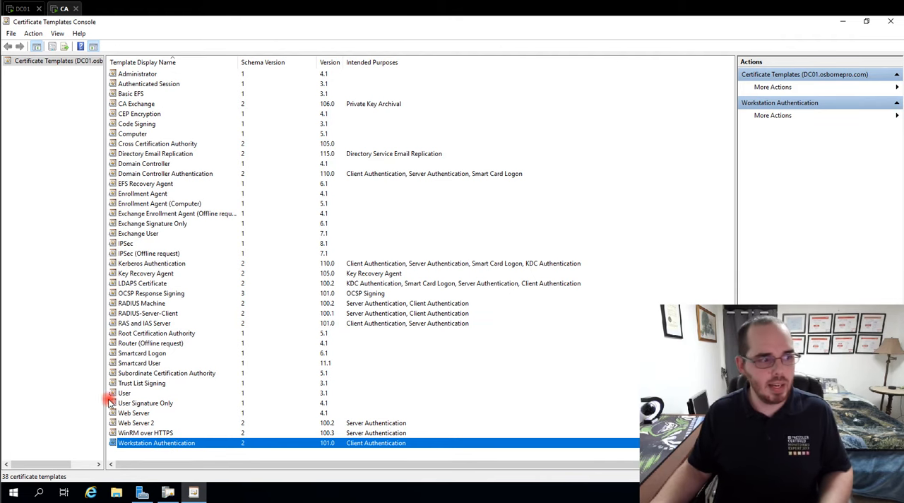
pyautogui.click(145, 323)
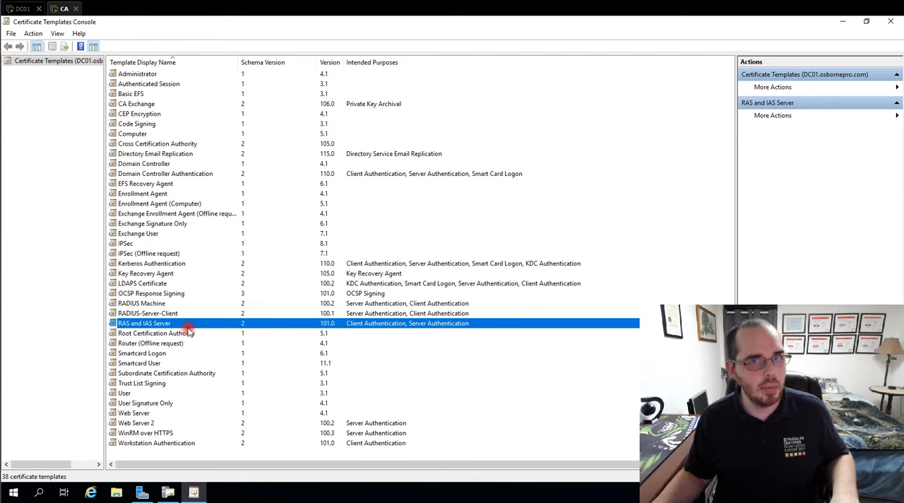
pyautogui.click(155, 442)
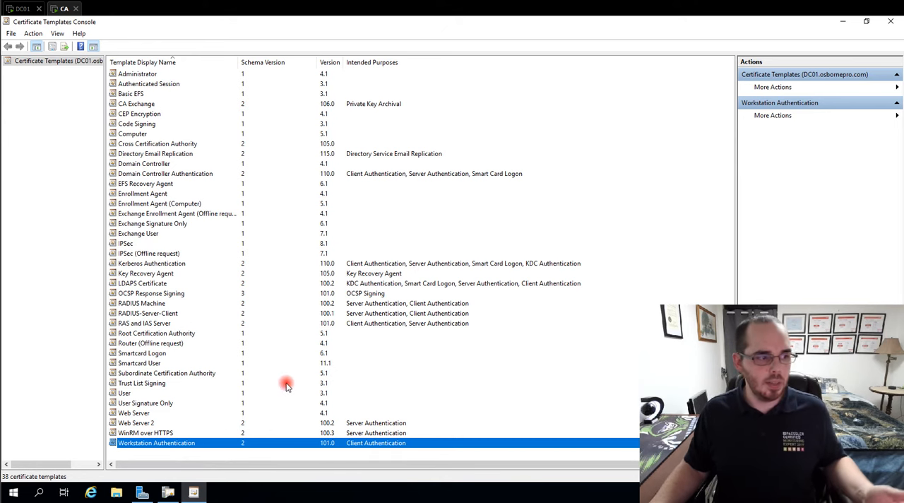
pyautogui.click(132, 323)
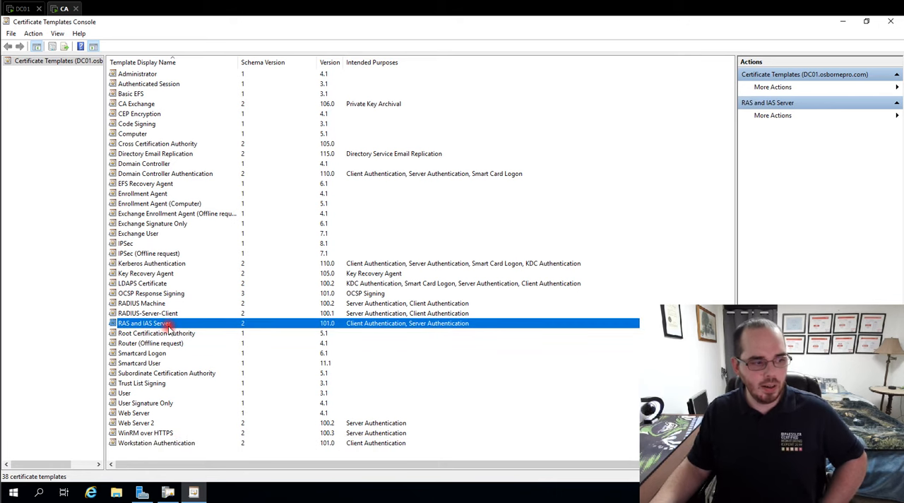
# - Delete the existing RADIUS-Server-Client certificate template and confirm the deletion
pyautogui.rightClick(172, 313)
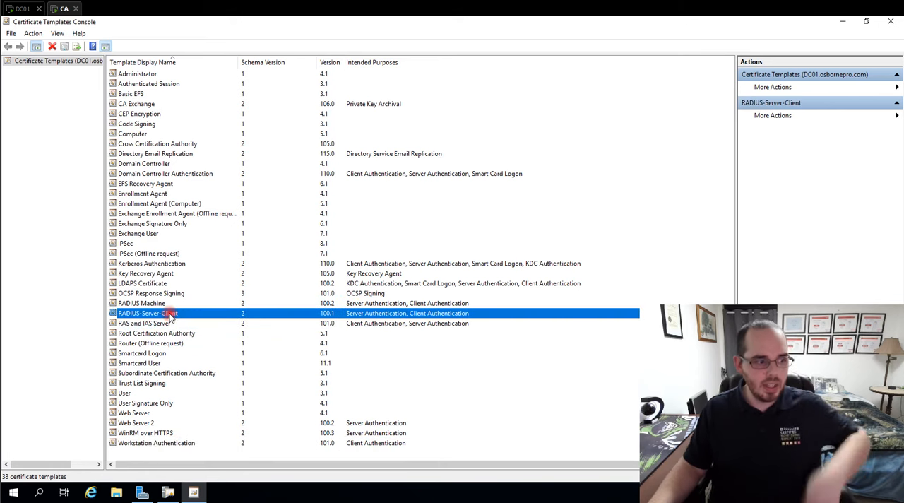
pyautogui.click(205, 378)
pyautogui.click(486, 292)
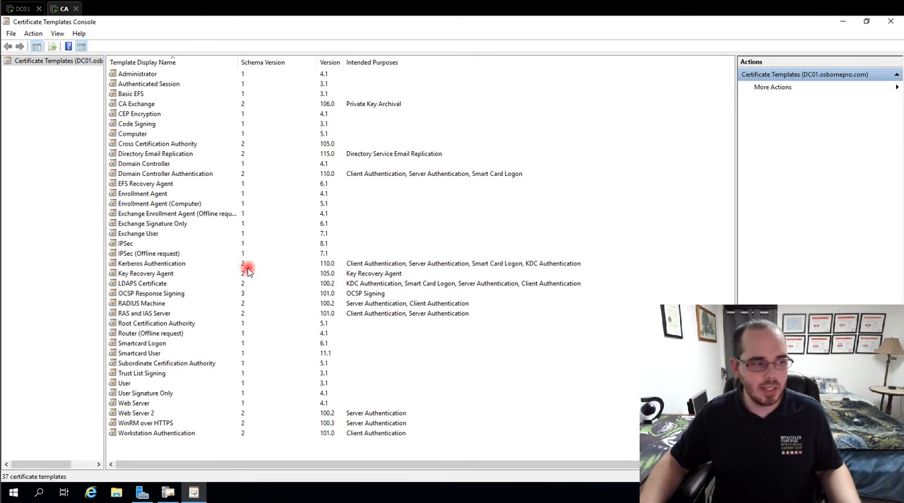
# - Duplicate the RAS and IAS Server template, name the copy RADIUS-Server-Client and enable publishing its certificate in Active Directory
pyautogui.rightClick(135, 316)
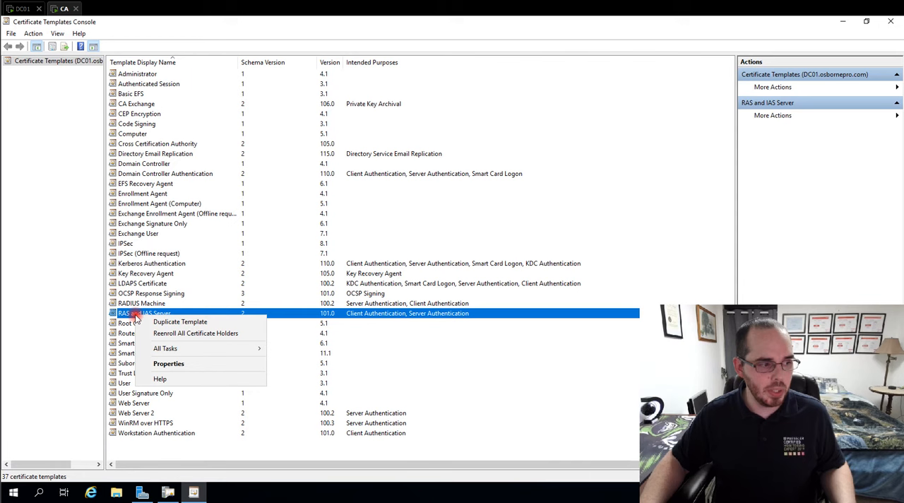
pyautogui.click(209, 325)
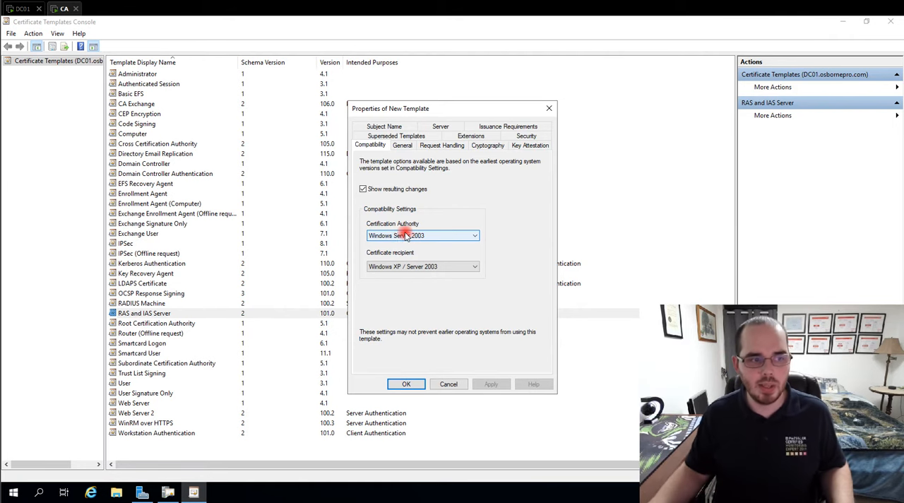
pyautogui.click(402, 145)
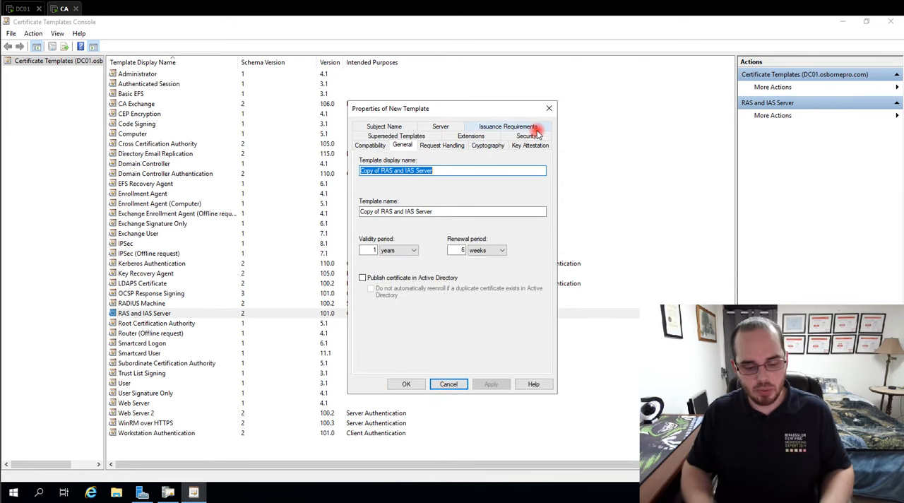
pyautogui.write('RADIUS-')
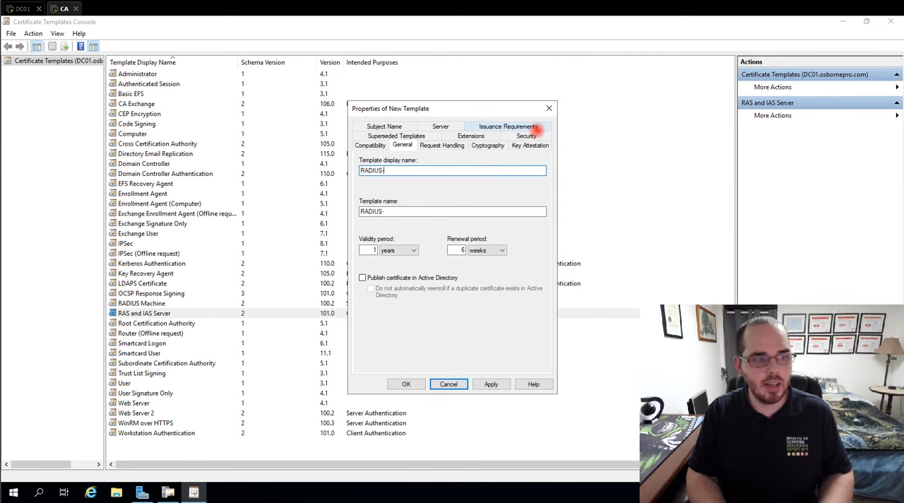
pyautogui.write('Server-Client')
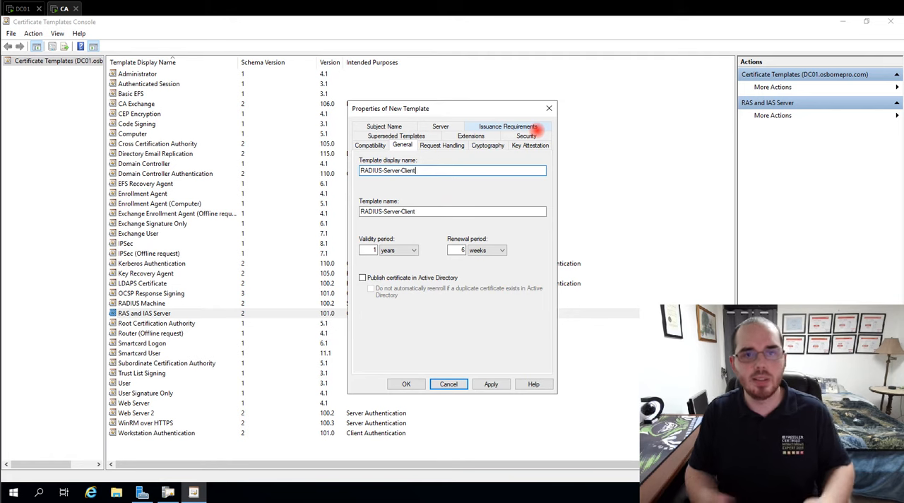
pyautogui.click(363, 277)
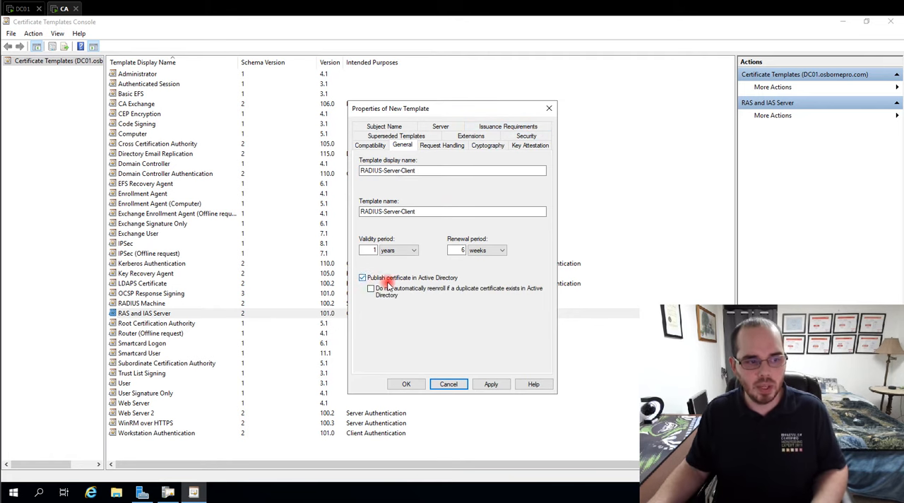
# - Review the new template's request handling options and its minimum key size under the cryptography settings
pyautogui.click(431, 144)
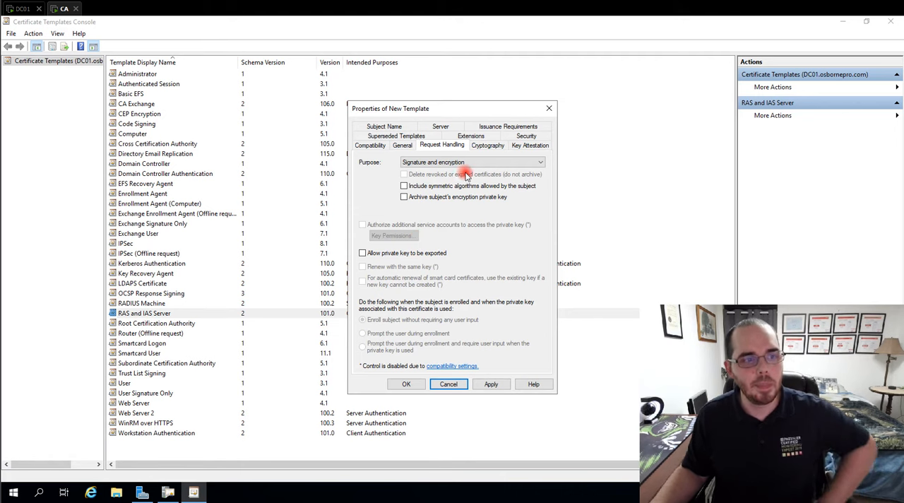
pyautogui.click(479, 149)
pyautogui.moveTo(447, 189); pyautogui.dragTo(387, 188)
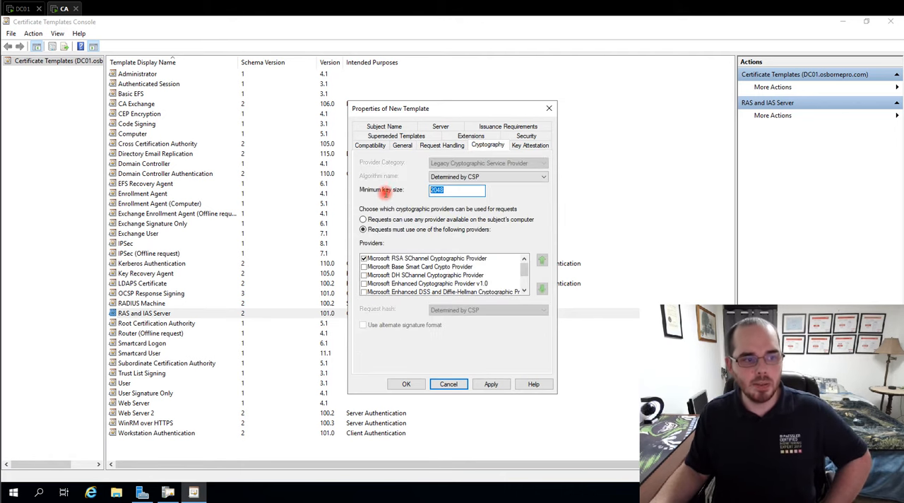
pyautogui.click(449, 190)
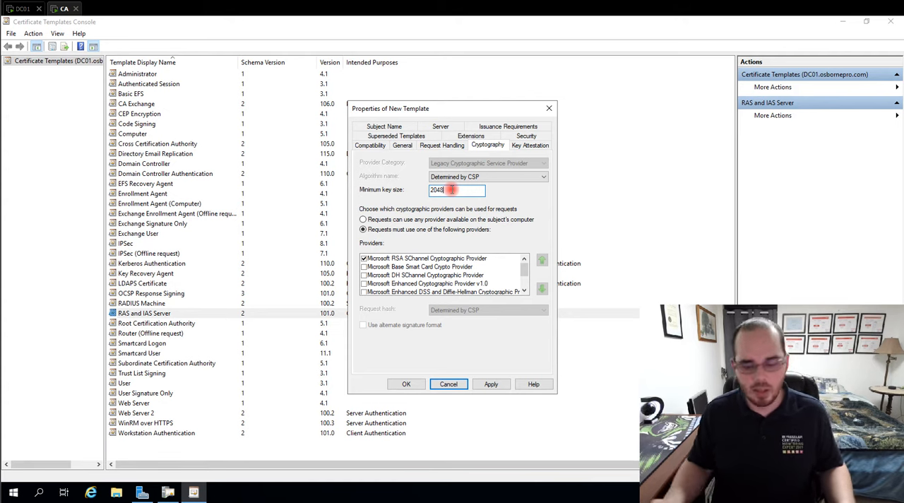
pyautogui.doubleClick(449, 189)
pyautogui.write('102')
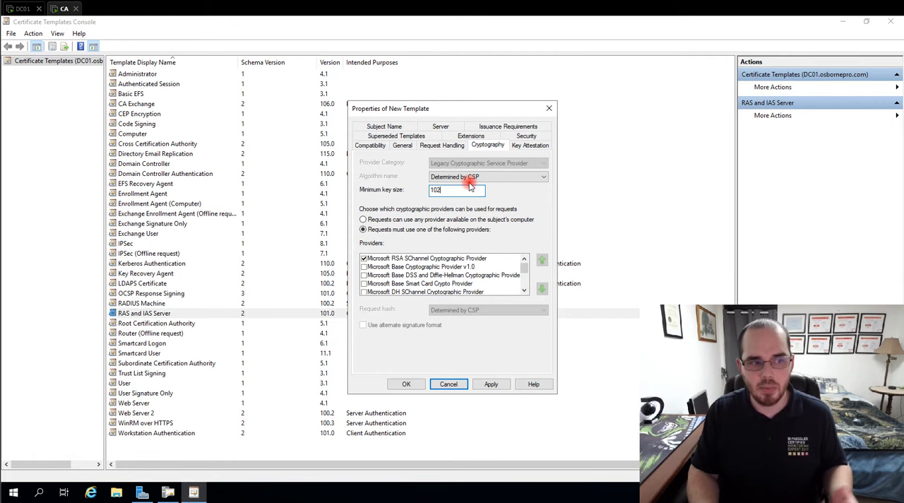
pyautogui.press('BackSpace')
pyautogui.press('BackSpace')
pyautogui.press('BackSpace')
pyautogui.write('2048')
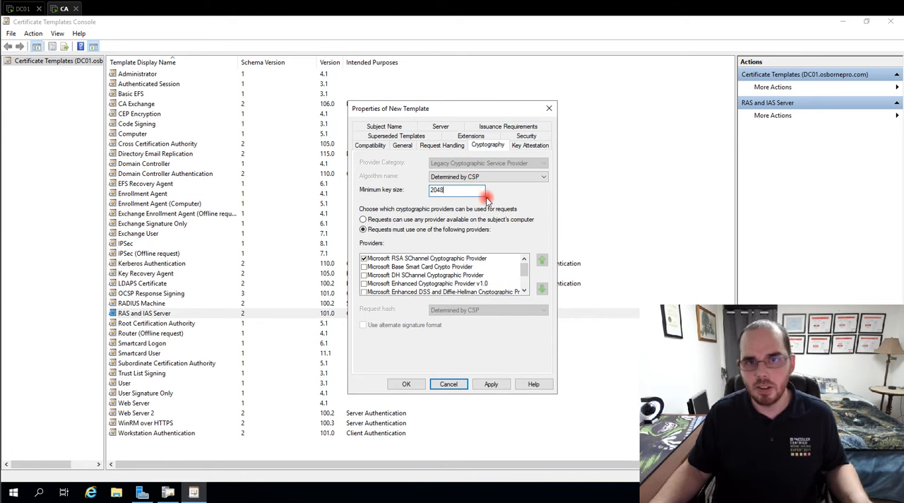
# - Check the Microsoft RSA SChannel provider selection, the key attestation settings and the available subject name formats for the new template
pyautogui.click(461, 258)
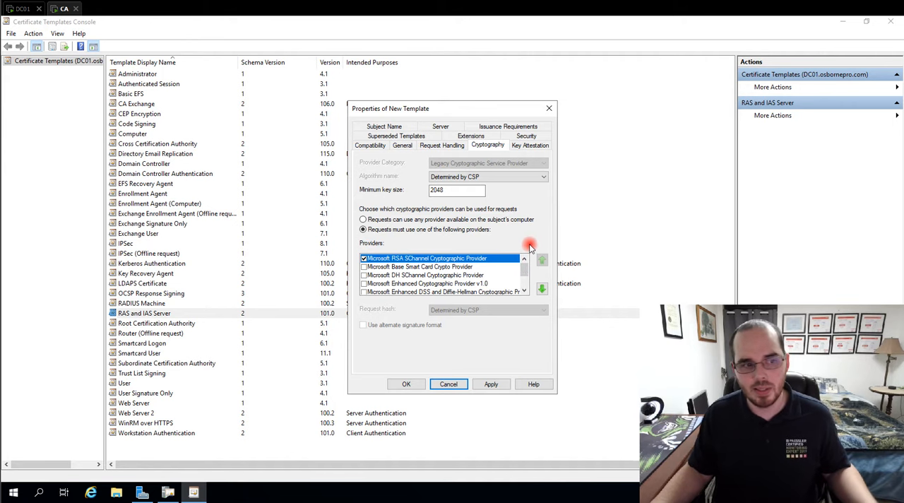
pyautogui.click(519, 145)
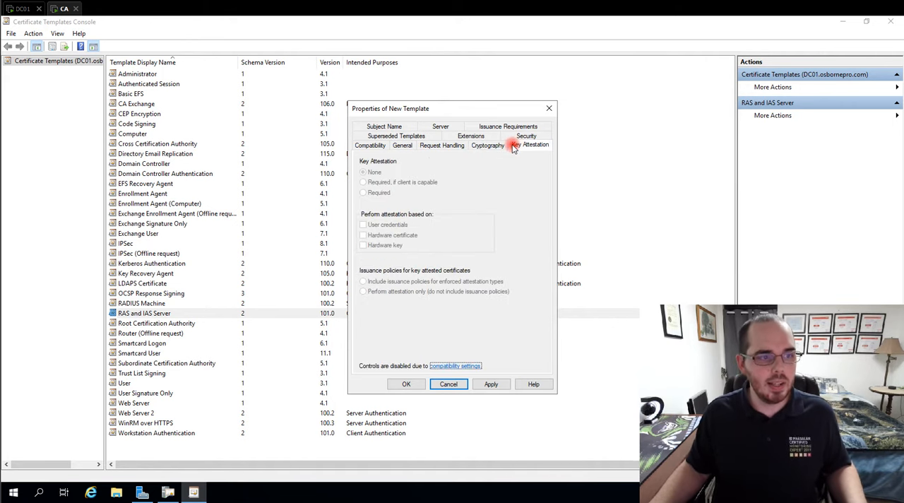
pyautogui.click(387, 127)
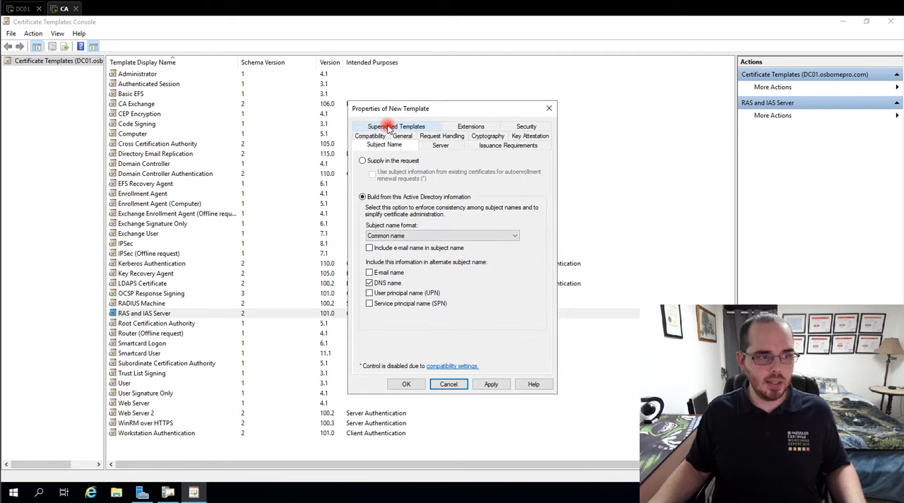
pyautogui.click(385, 236)
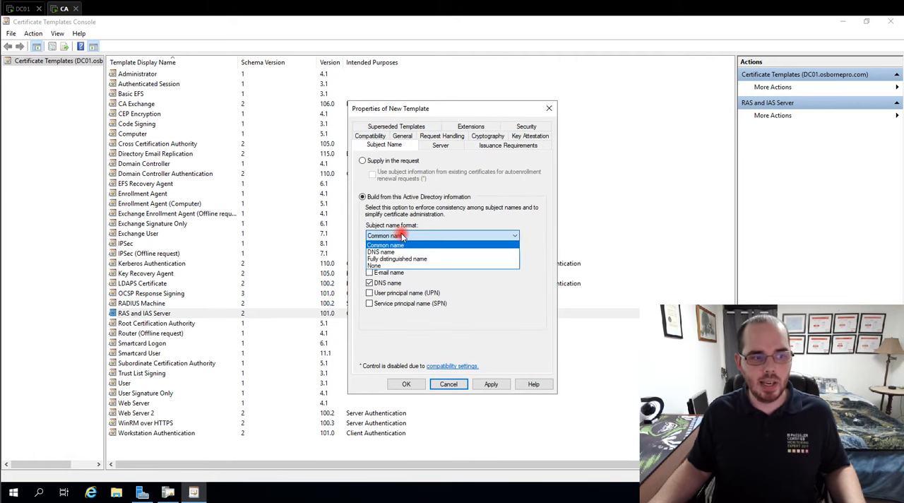
pyautogui.click(393, 236)
pyautogui.click(393, 236)
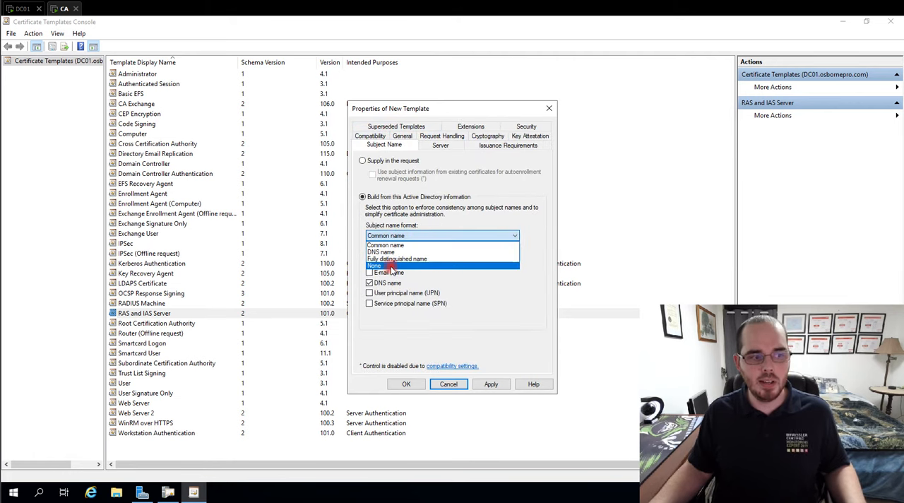
pyautogui.click(422, 236)
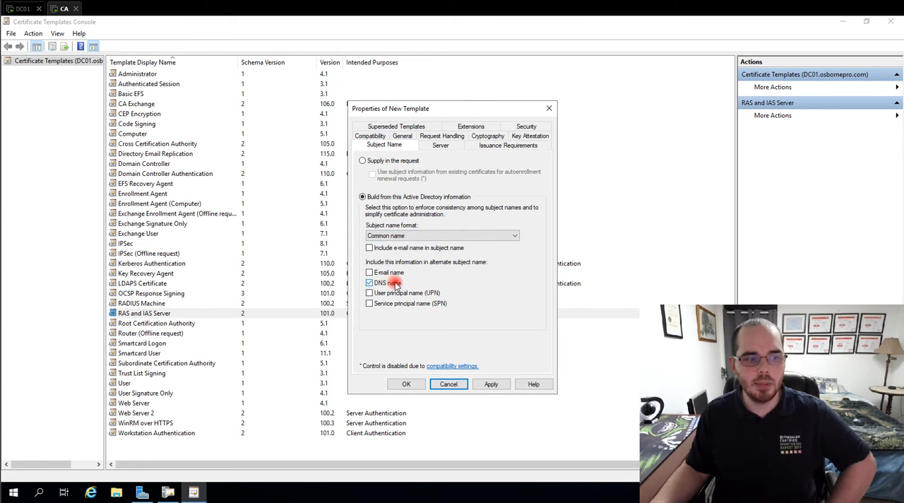
# - Remove the individual user account from the new template's security permissions
pyautogui.click(527, 128)
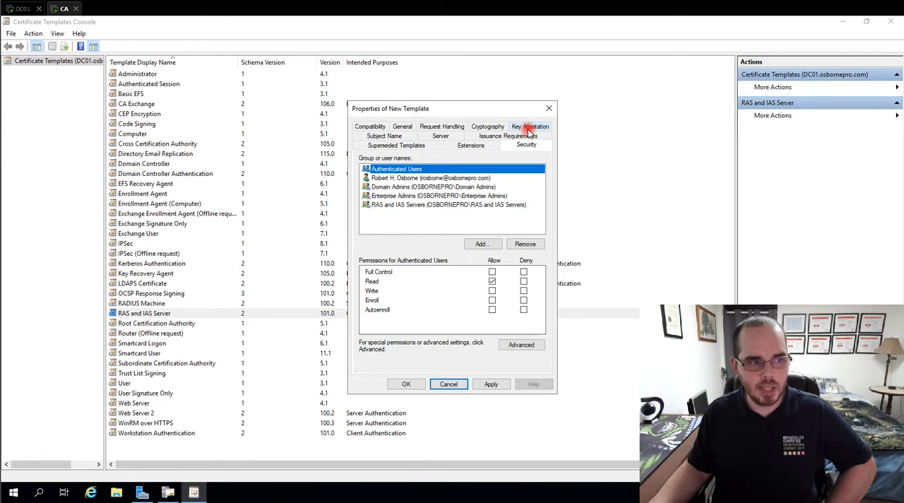
pyautogui.click(398, 179)
pyautogui.click(525, 244)
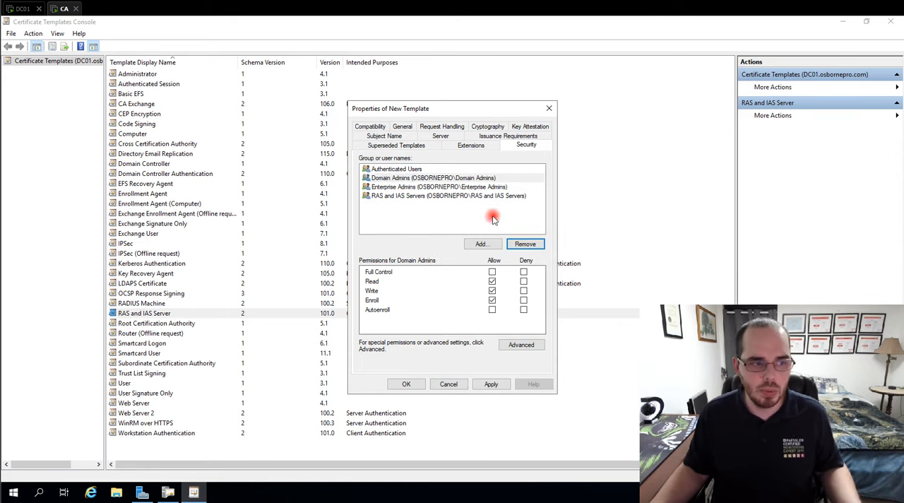
# - Allow the Autoenroll permission for the RAS and IAS Servers group on the new template
pyautogui.click(399, 179)
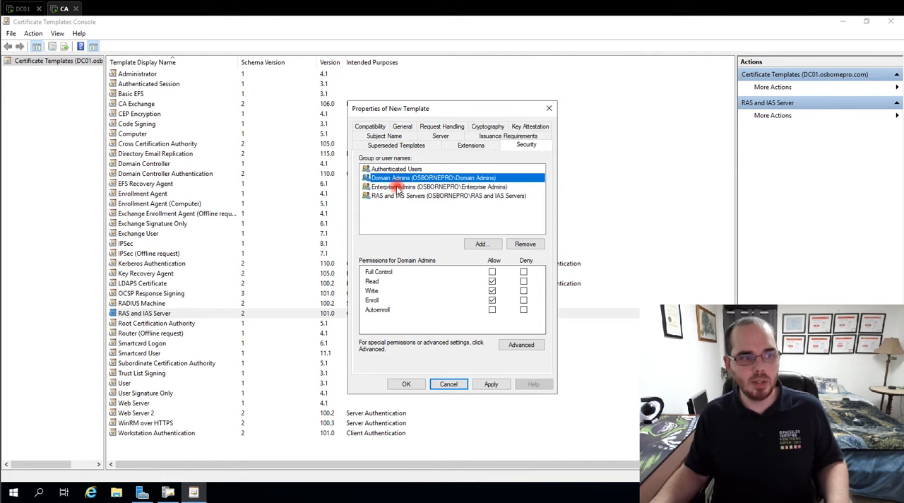
pyautogui.click(397, 187)
pyautogui.click(398, 198)
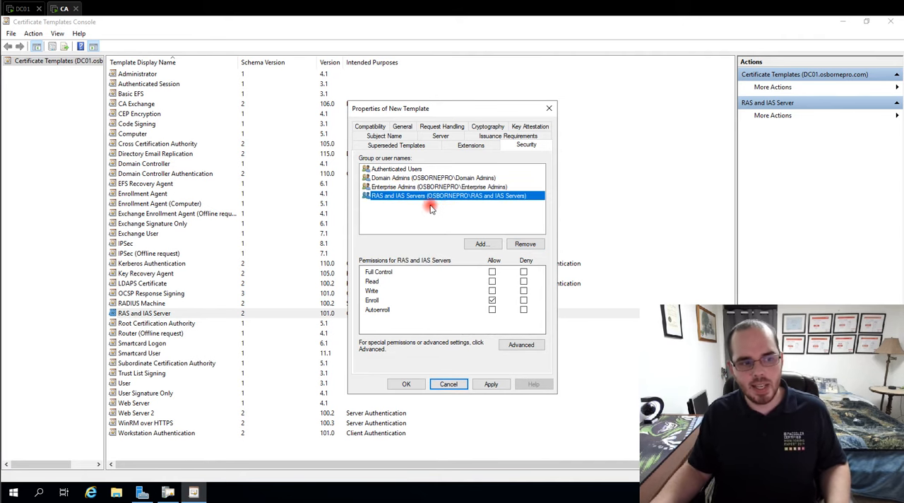
pyautogui.click(493, 311)
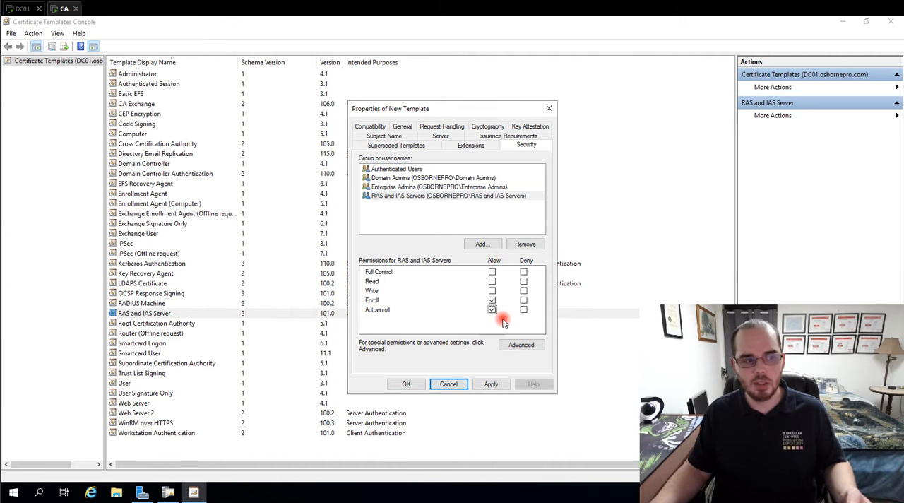
# - Add the Domain Computers group to the new template's security permissions
pyautogui.click(480, 245)
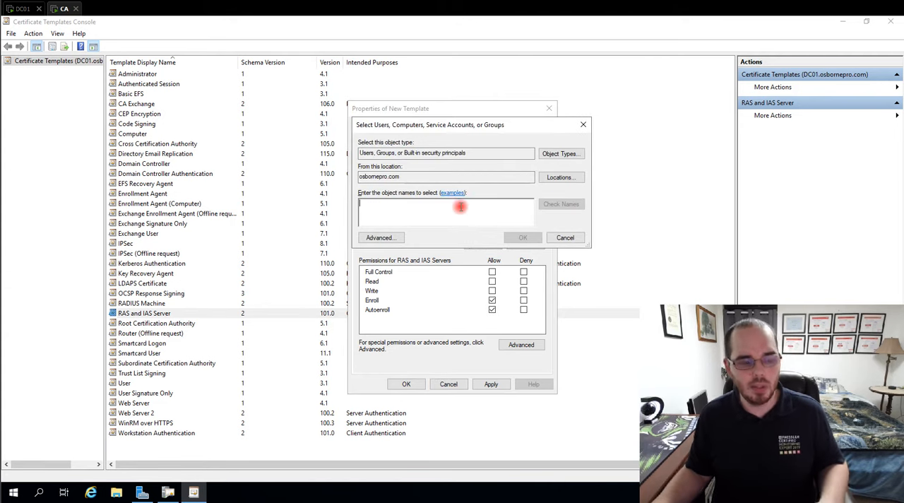
pyautogui.write('Domain COmpute')
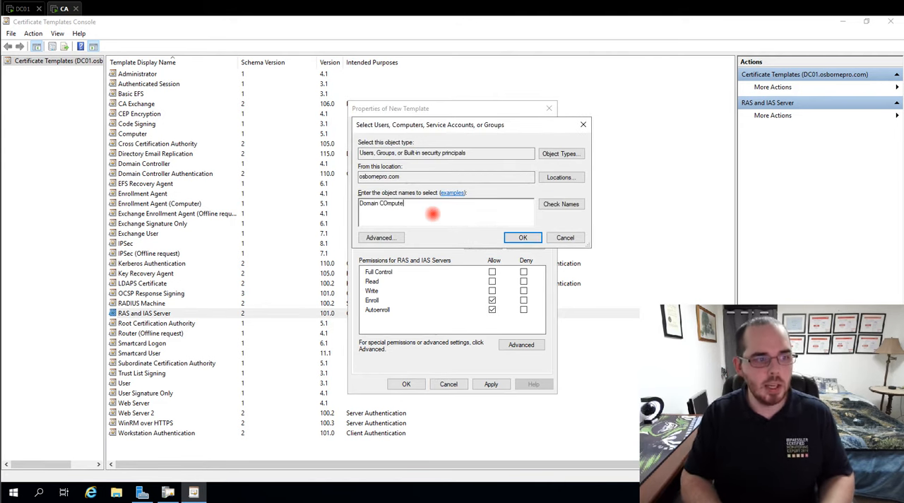
pyautogui.write('rs')
pyautogui.click(549, 204)
pyautogui.click(527, 237)
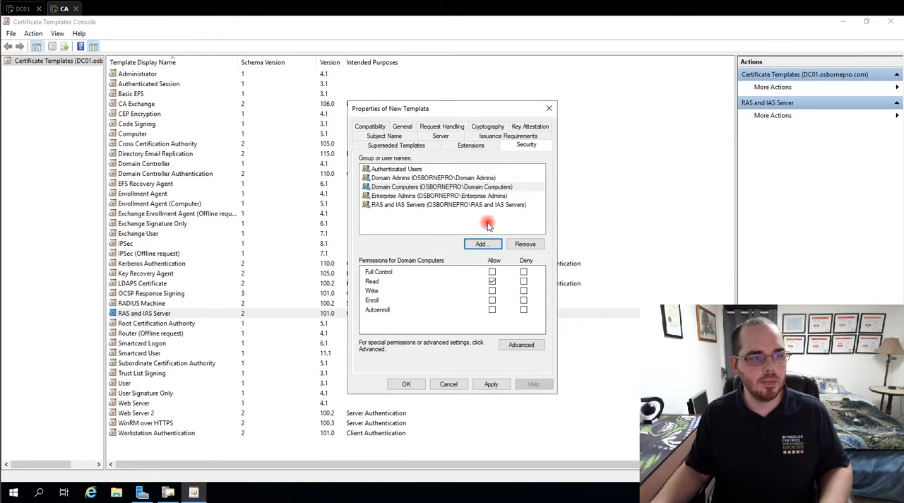
# - Allow Enroll and Autoenroll but not Read for Domain Computers, save the template and close the templates console
pyautogui.click(414, 187)
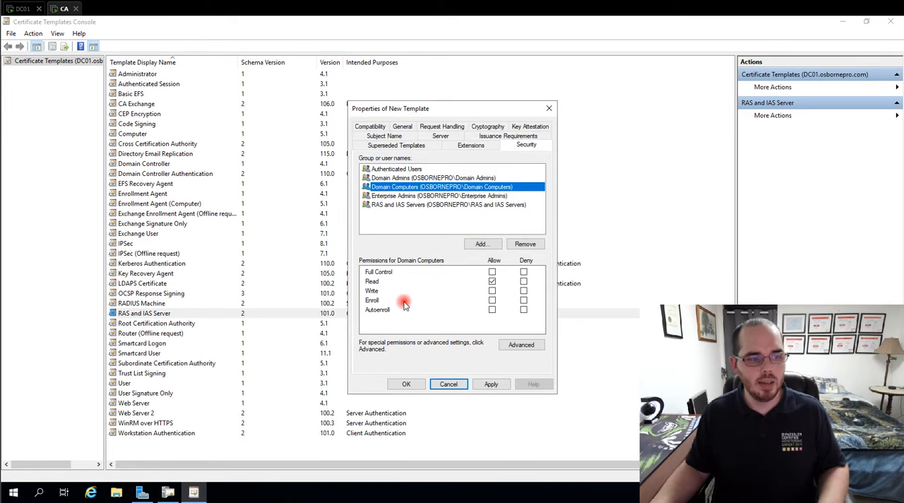
pyautogui.click(492, 301)
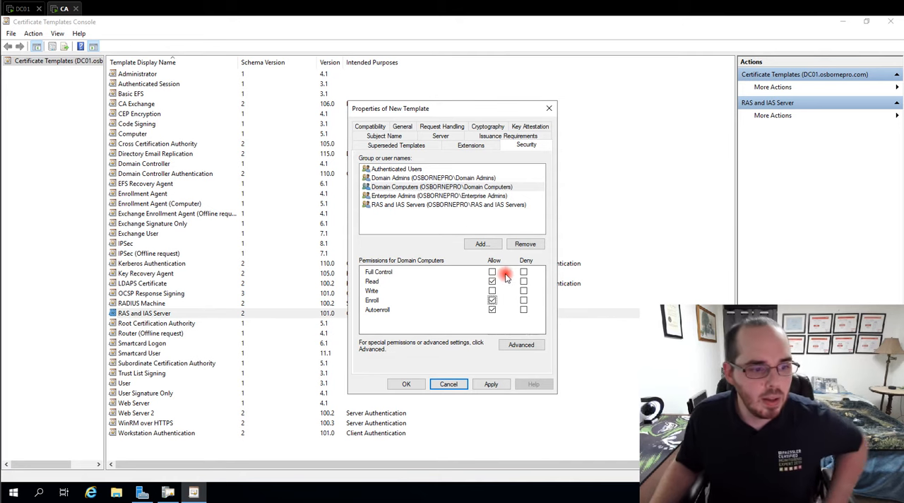
pyautogui.click(493, 282)
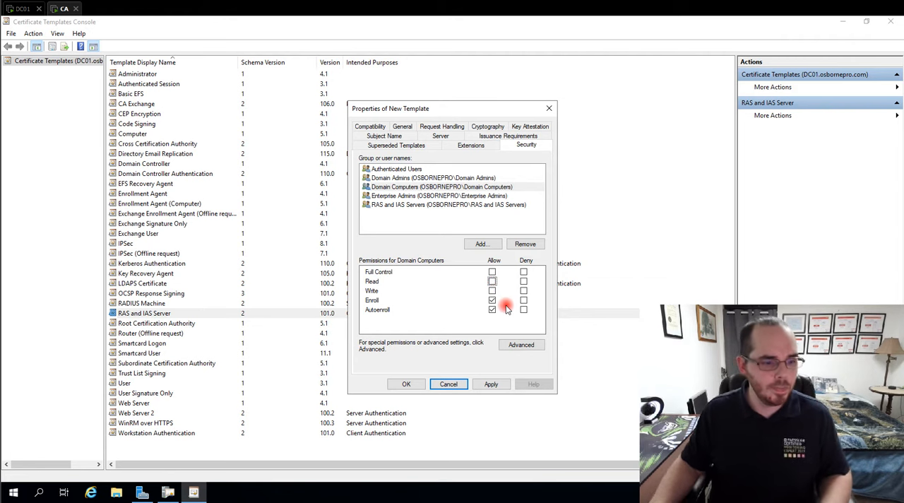
pyautogui.click(415, 385)
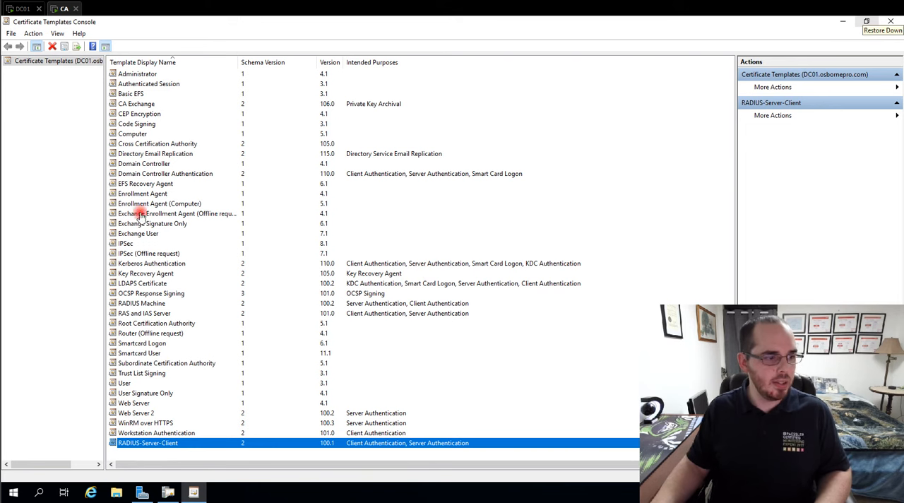
pyautogui.click(893, 23)
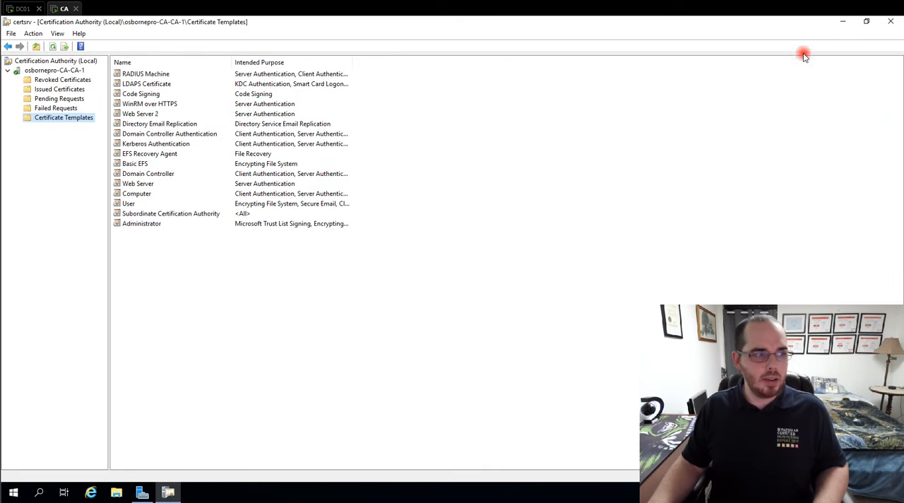
# - Enable the RADIUS-Server-Client template for issuing on the certification authority and sort the issued templates by name
pyautogui.rightClick(83, 122)
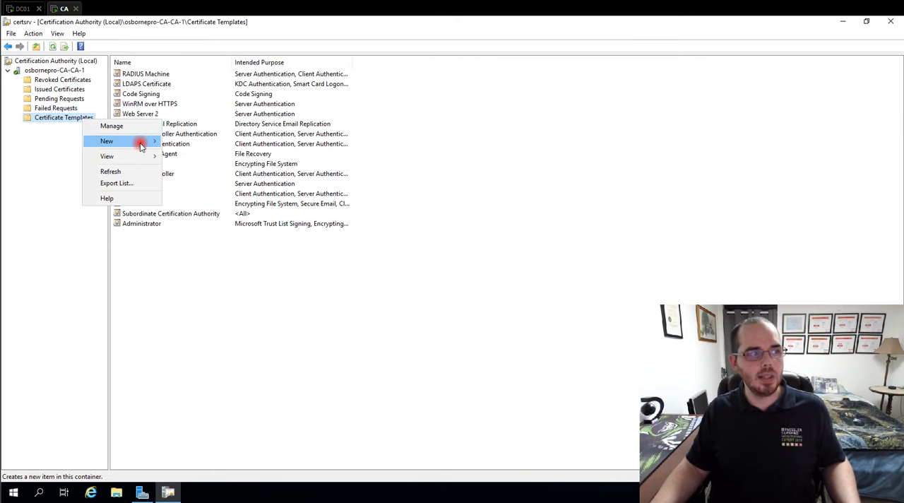
pyautogui.moveTo(146, 141)
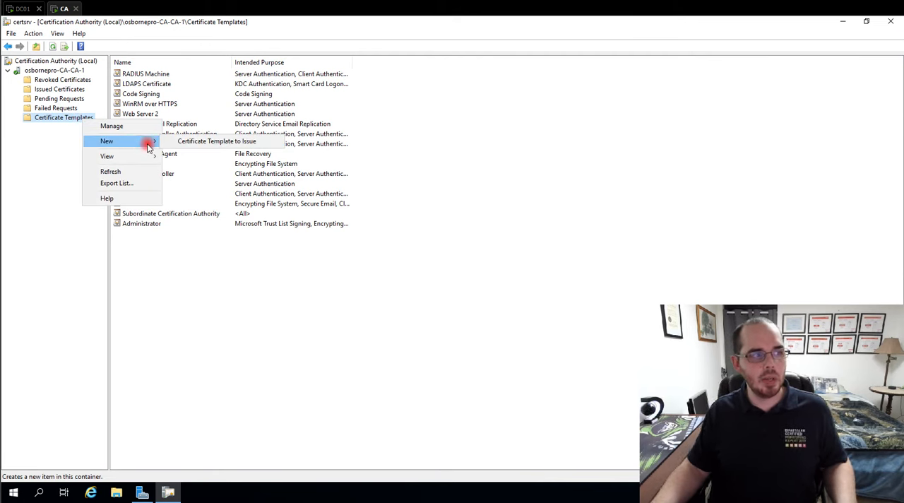
pyautogui.click(258, 143)
pyautogui.click(348, 265)
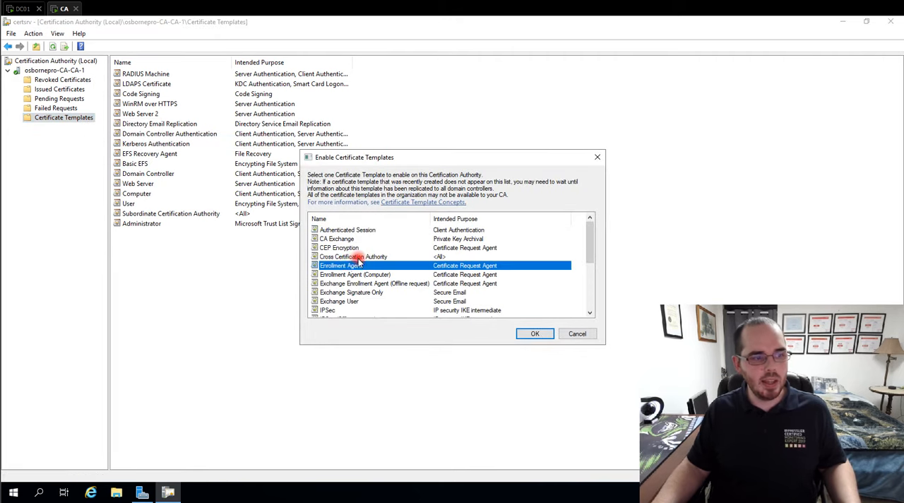
pyautogui.scroll(-2, 350, 279)
pyautogui.scroll(-1, 351, 302)
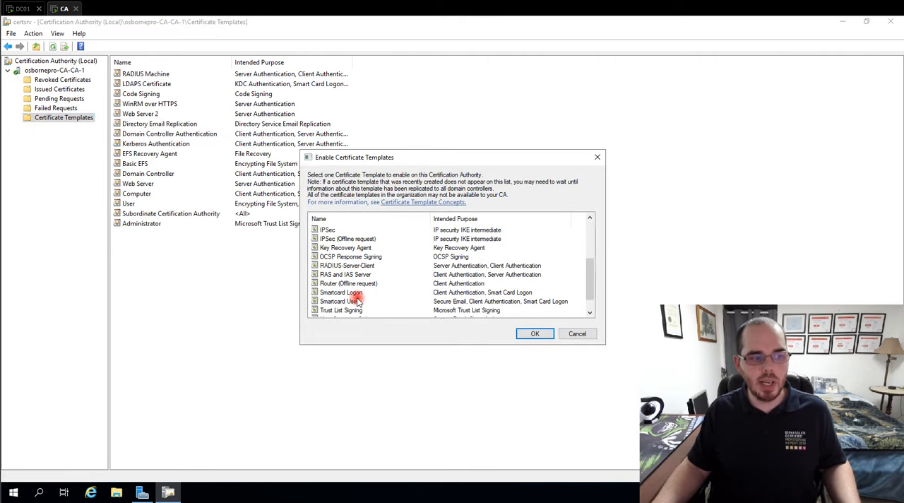
pyautogui.click(348, 266)
pyautogui.click(536, 334)
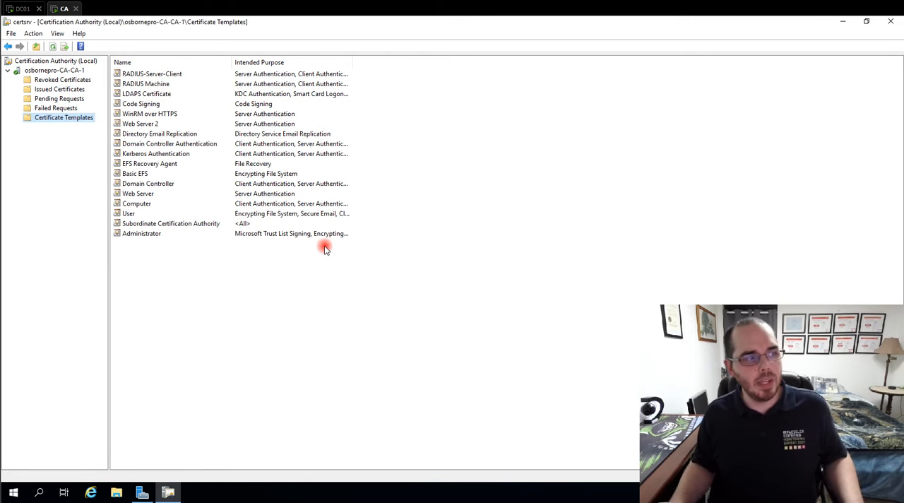
pyautogui.click(170, 62)
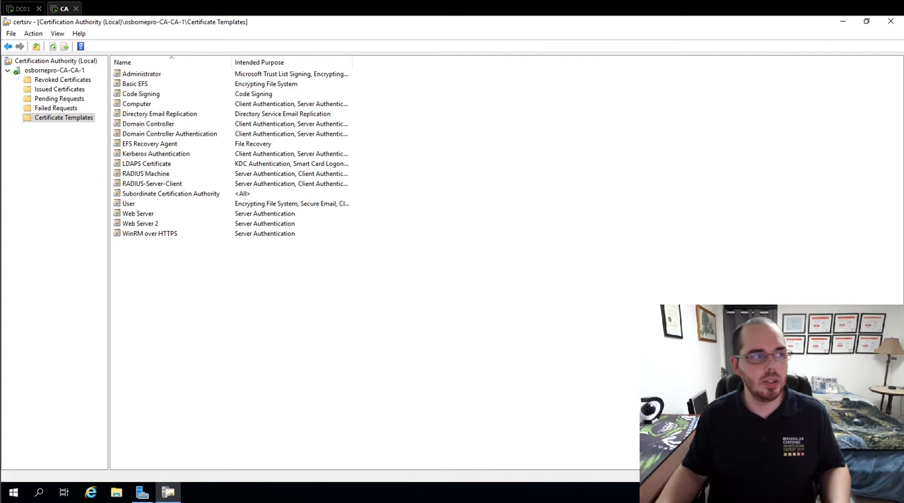
# - On DC01, examine the actions available for the server's NTDS Settings in Active Directory Sites and Services, and close the console
pyautogui.click(16, 10)
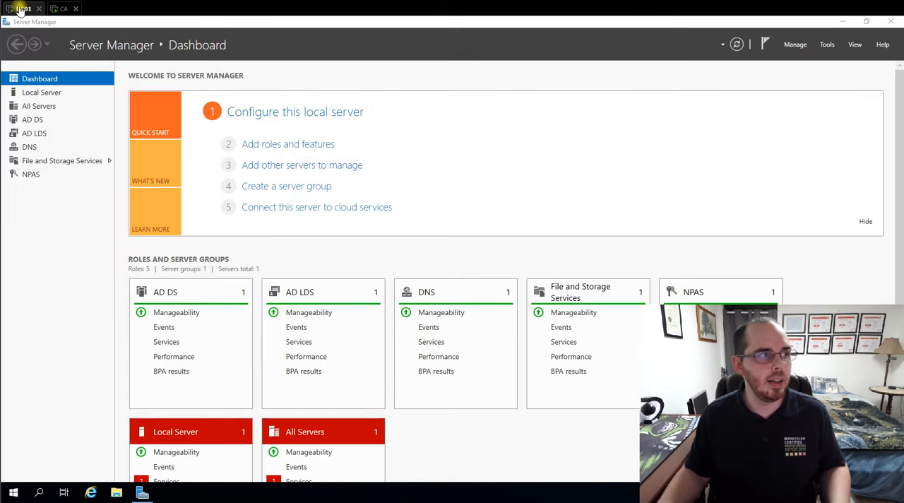
pyautogui.click(830, 46)
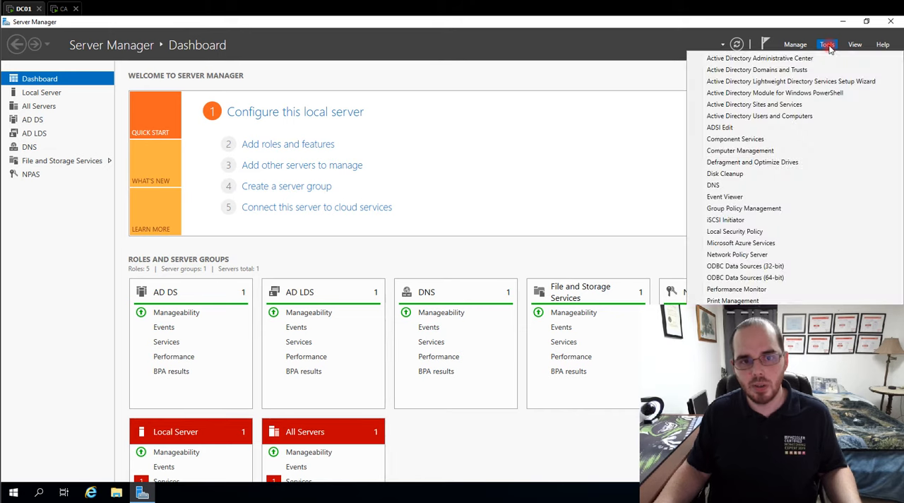
pyautogui.click(784, 106)
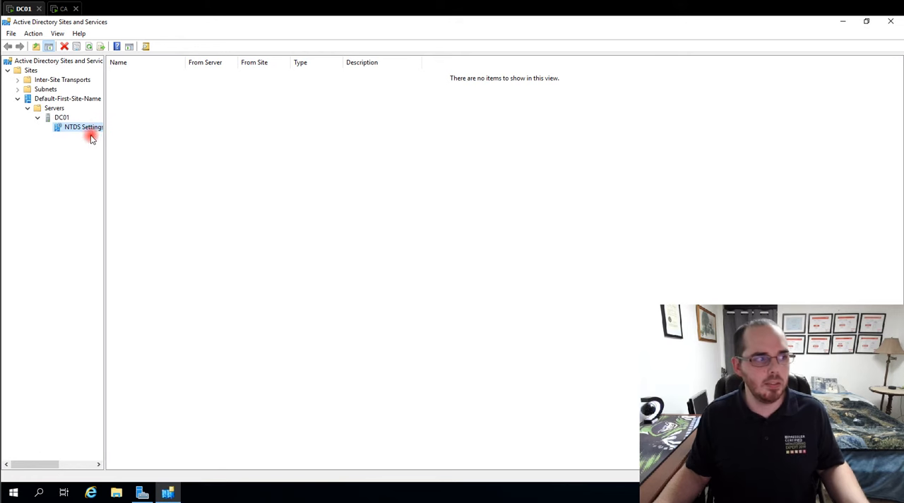
pyautogui.rightClick(89, 130)
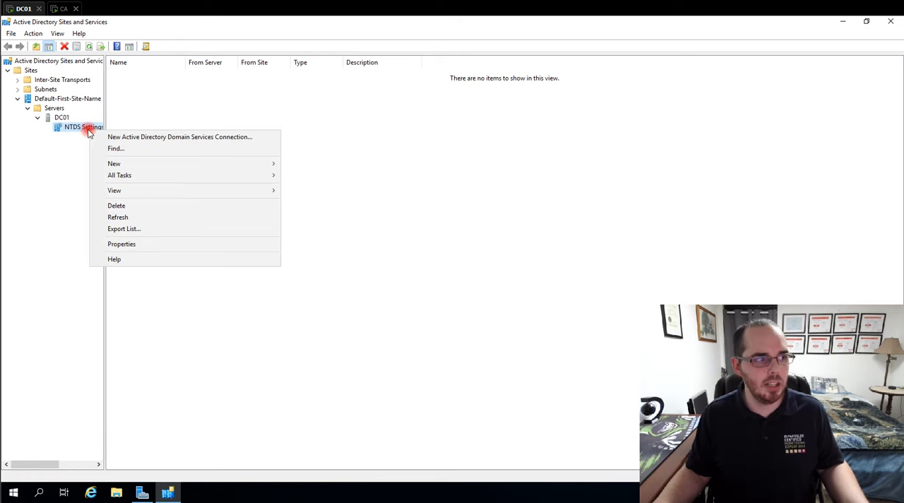
pyautogui.click(38, 159)
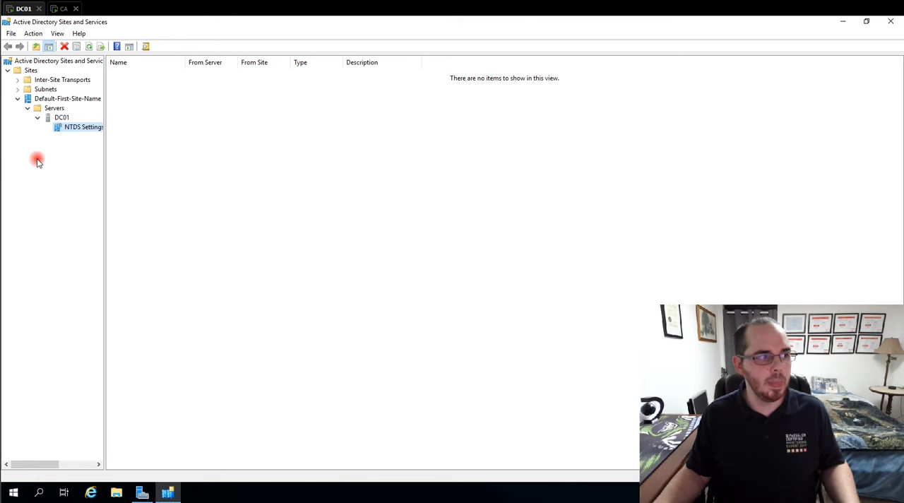
pyautogui.rightClick(81, 130)
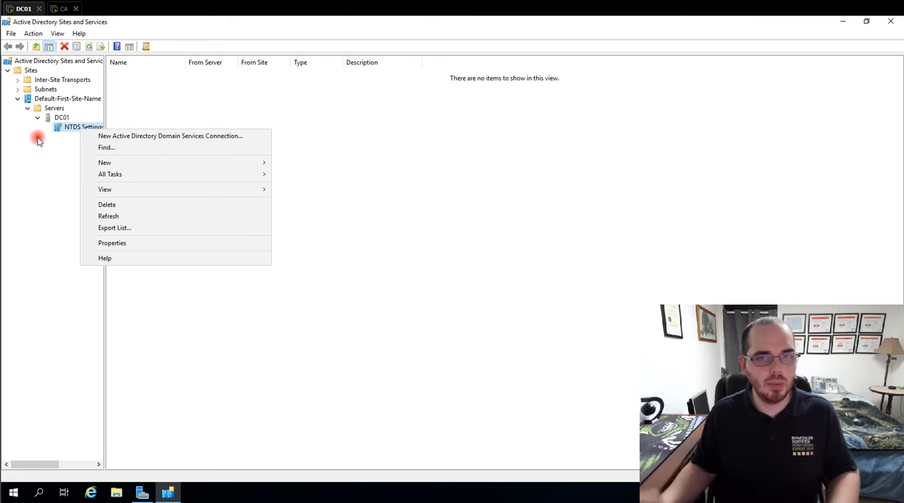
pyautogui.click(67, 134)
pyautogui.rightClick(82, 130)
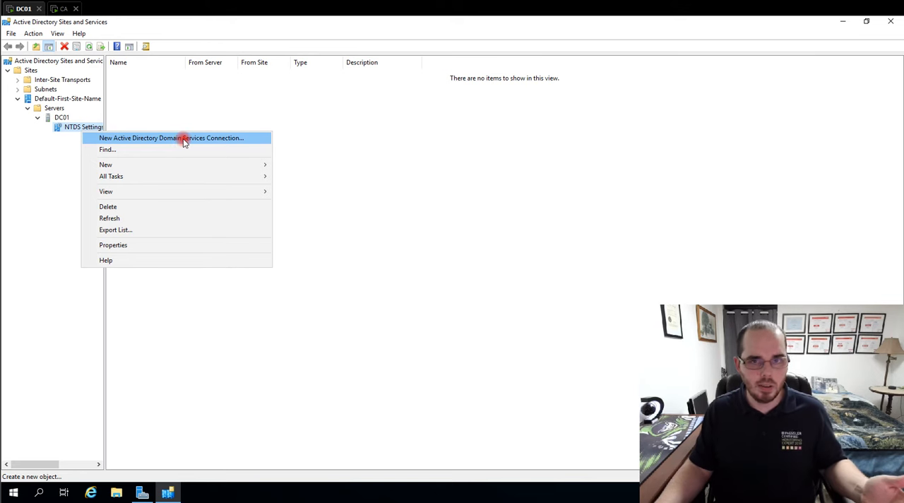
pyautogui.click(45, 155)
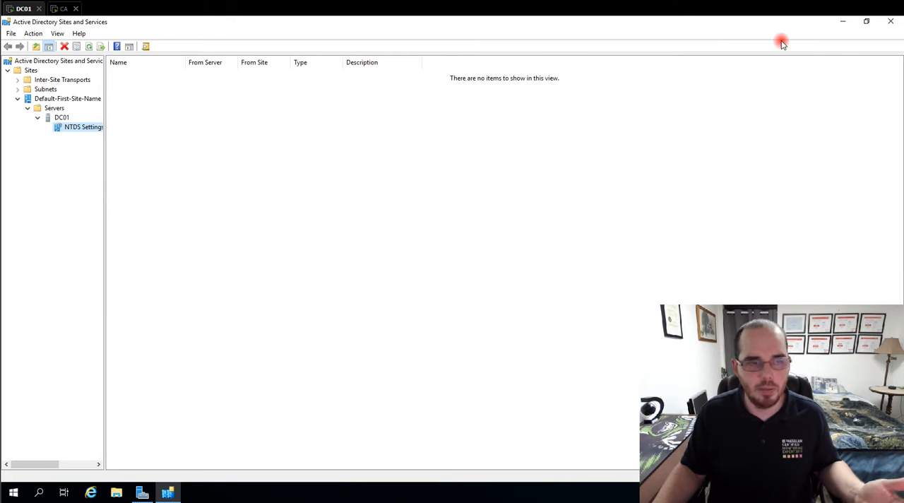
pyautogui.click(890, 23)
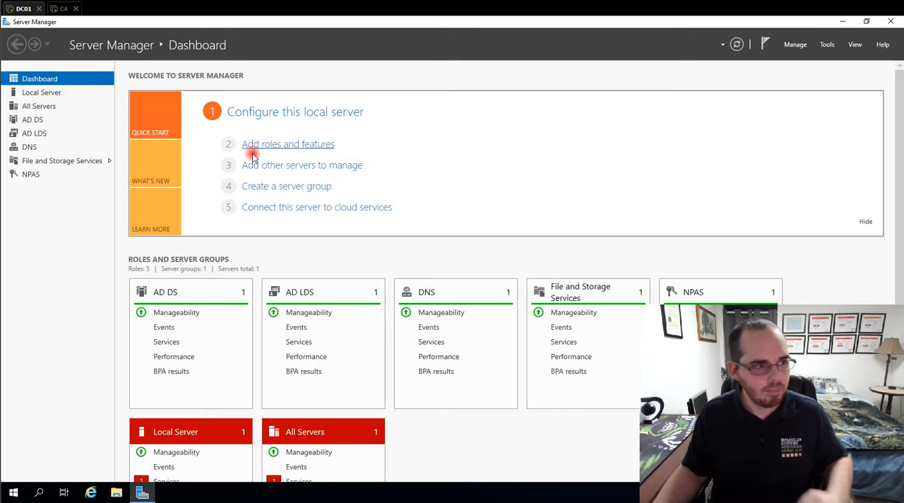
# - Switch back to the CA server and check the RADIUS-Server-Client and RADIUS Machine entries among the issued templates
pyautogui.click(63, 9)
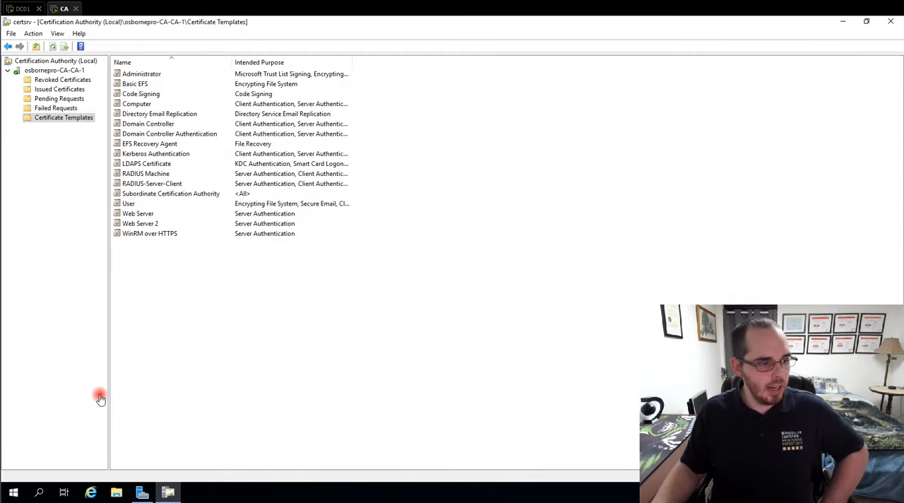
pyautogui.click(150, 184)
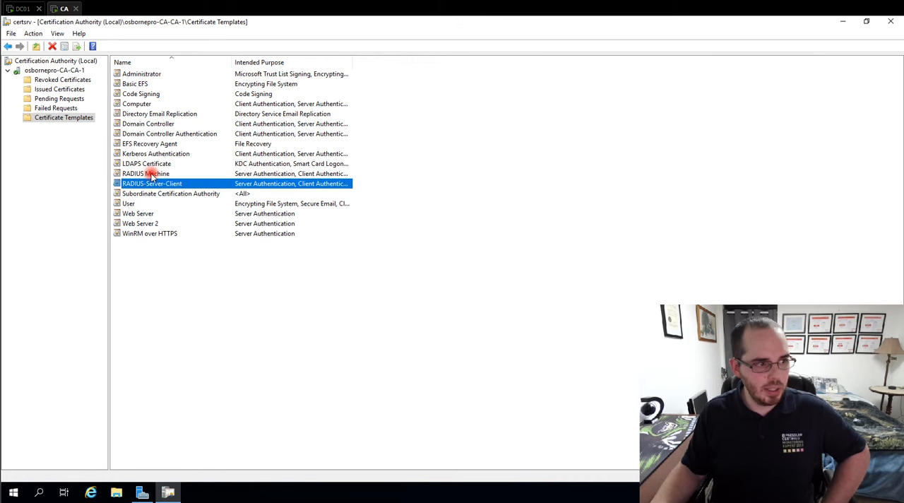
pyautogui.click(151, 174)
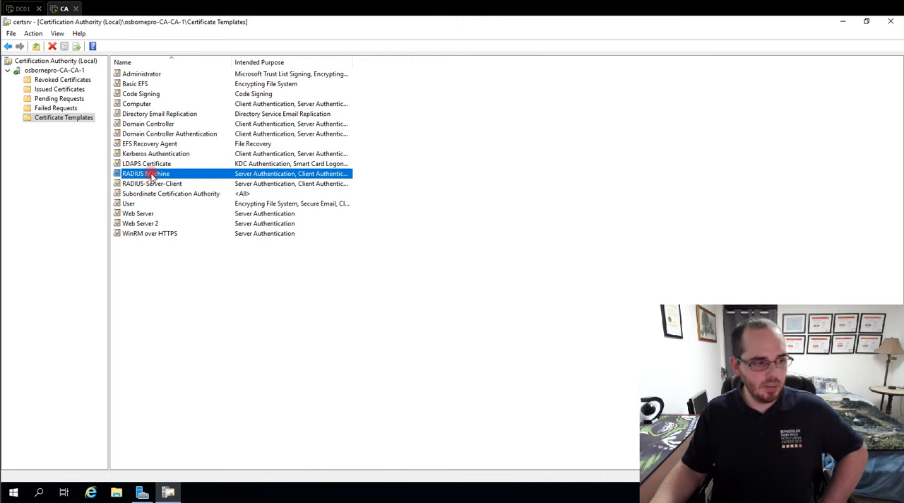
# - Switch to DC01 and start adding roles and features, advancing with the default choices to the server role selection
pyautogui.click(14, 10)
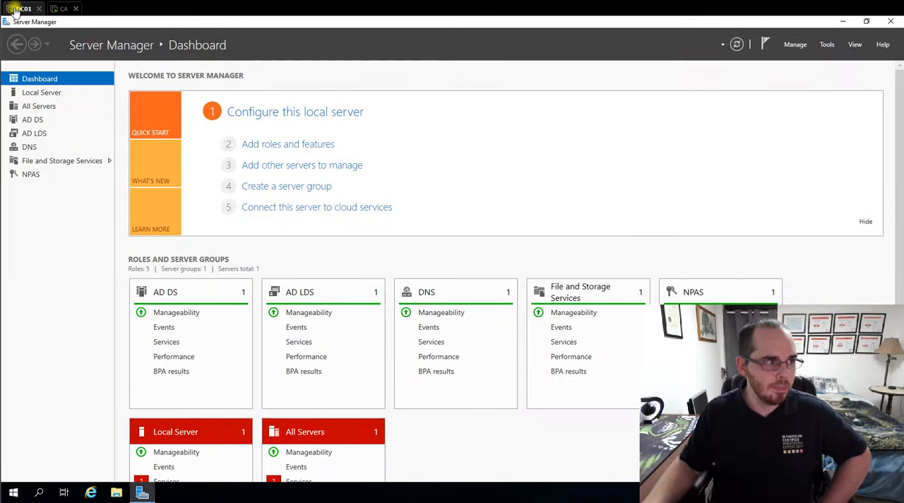
pyautogui.click(300, 145)
pyautogui.moveTo(297, 65); pyautogui.dragTo(560, 62)
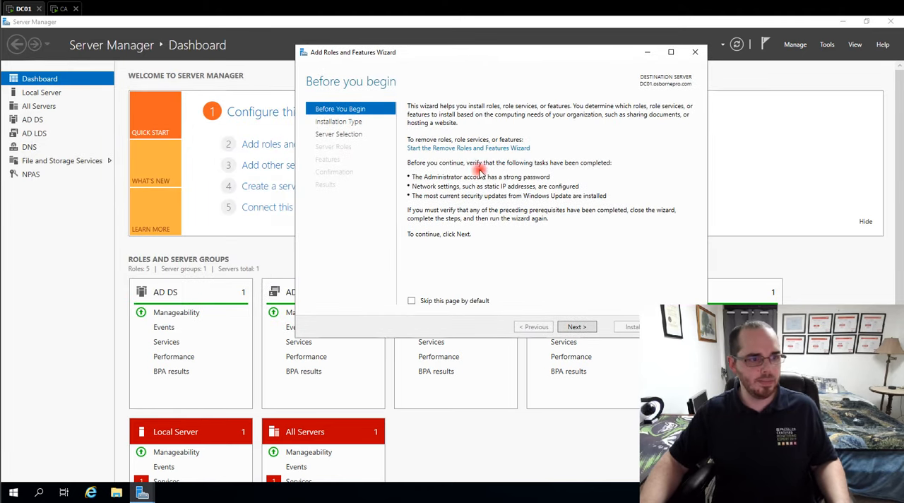
pyautogui.click(577, 330)
pyautogui.click(578, 330)
pyautogui.click(577, 325)
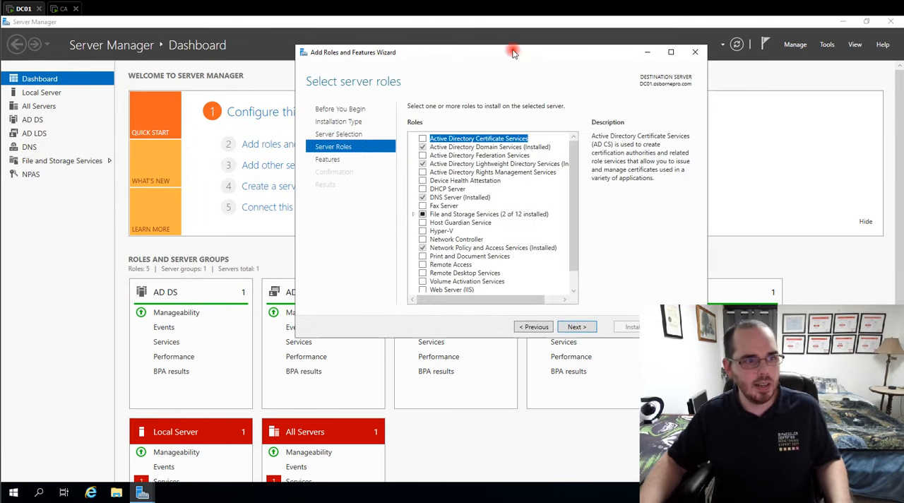
# - Check the Network Policy and Access Services role in the server roles list and continue to the feature selection
pyautogui.moveTo(539, 49); pyautogui.dragTo(433, 43)
pyautogui.scroll(-1, 319, 235)
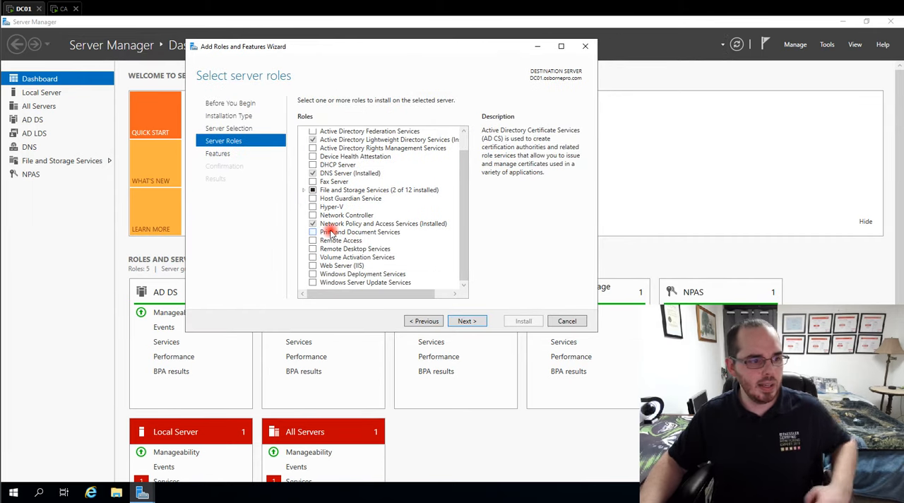
pyautogui.click(339, 215)
pyautogui.click(341, 224)
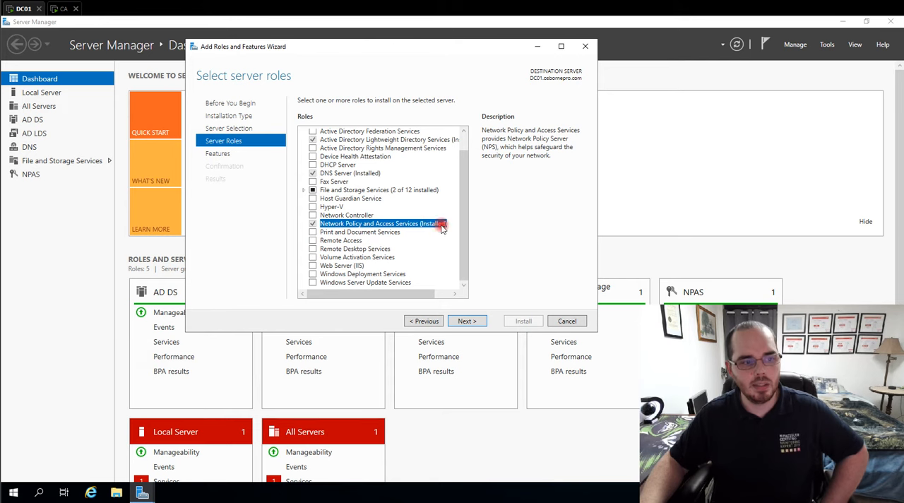
pyautogui.click(467, 321)
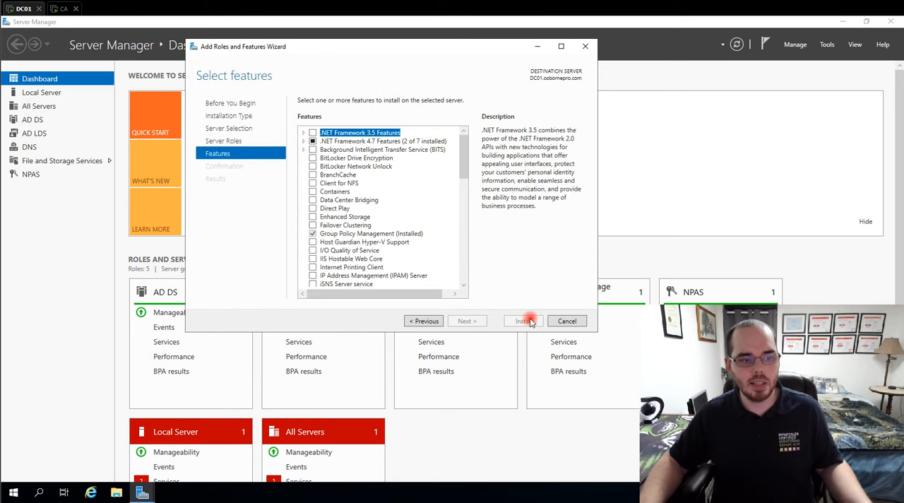
# - Close the Add Roles and Features wizard and open the Network Policy Server console maximized, with RADIUS Clients and Servers and Policies expanded
pyautogui.click(585, 48)
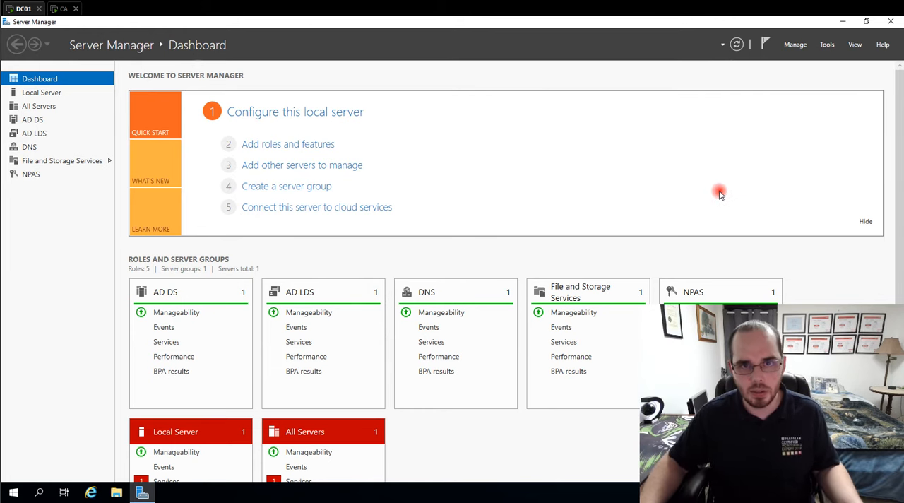
pyautogui.click(827, 45)
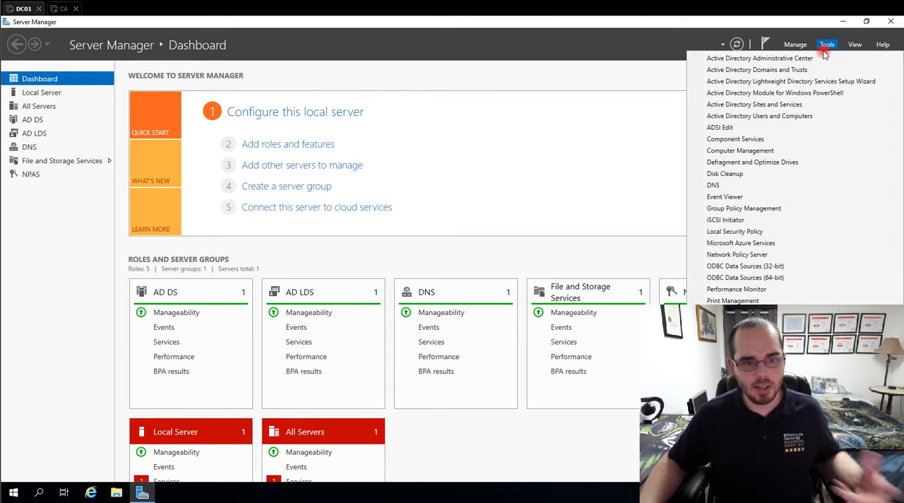
pyautogui.click(757, 255)
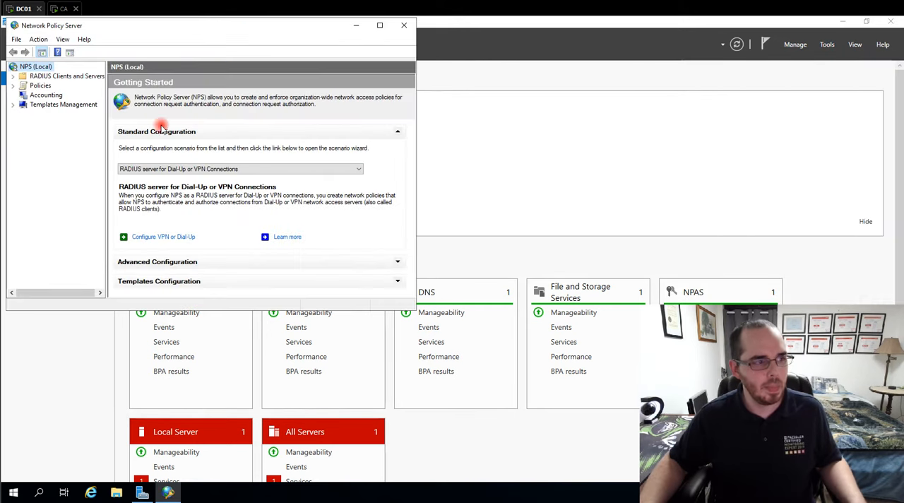
pyautogui.click(379, 24)
pyautogui.click(7, 70)
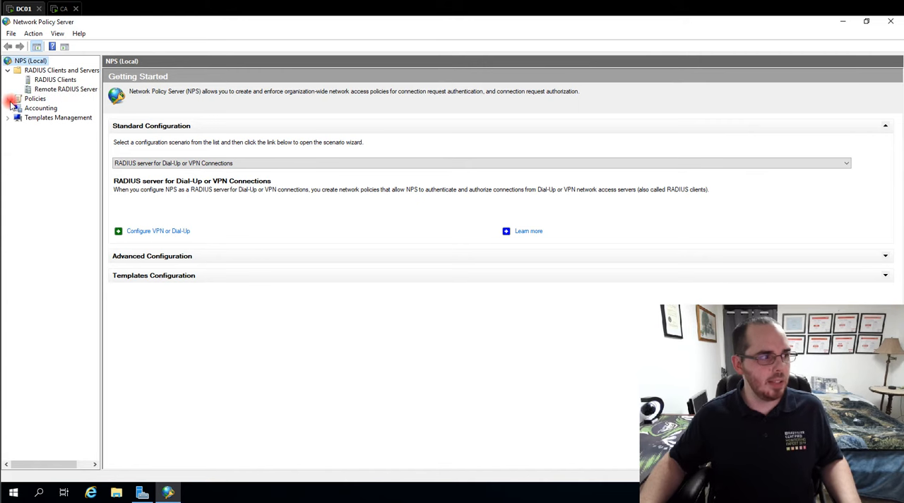
pyautogui.click(7, 98)
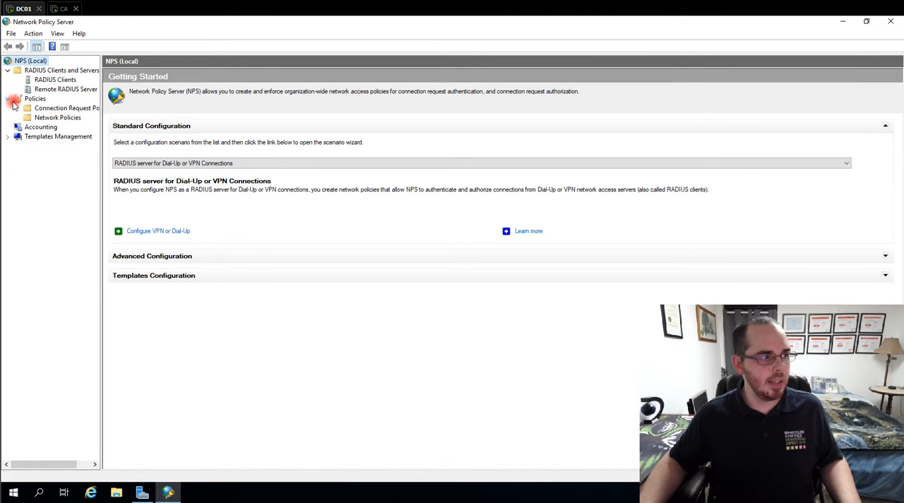
# - Check the Register server in Active Directory option among the actions available for NPS (Local)
pyautogui.rightClick(29, 62)
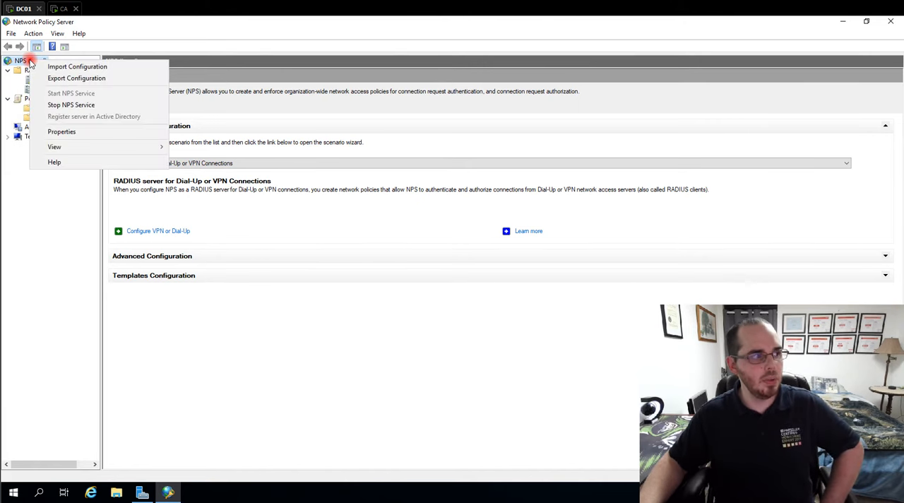
pyautogui.click(31, 61)
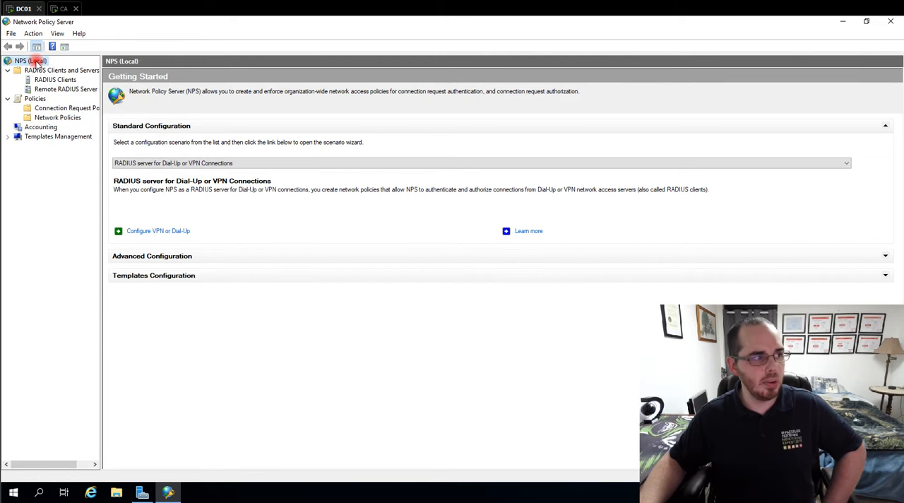
pyautogui.rightClick(36, 62)
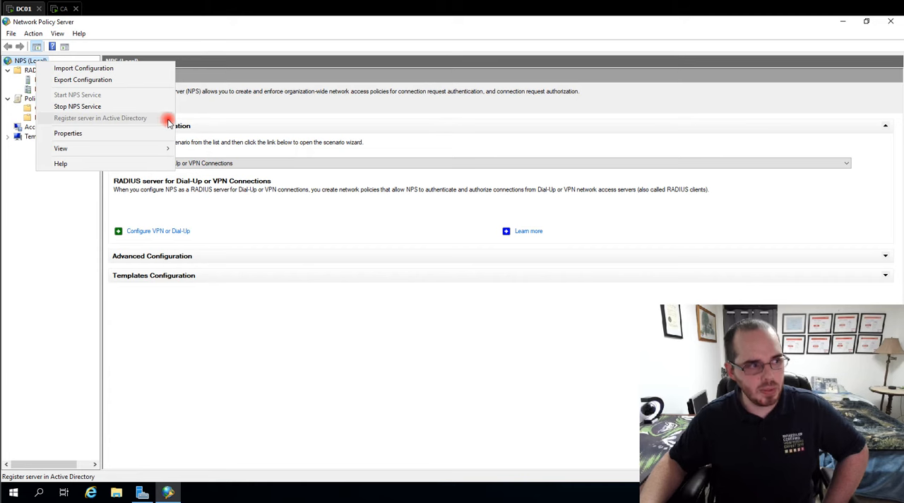
pyautogui.click(20, 259)
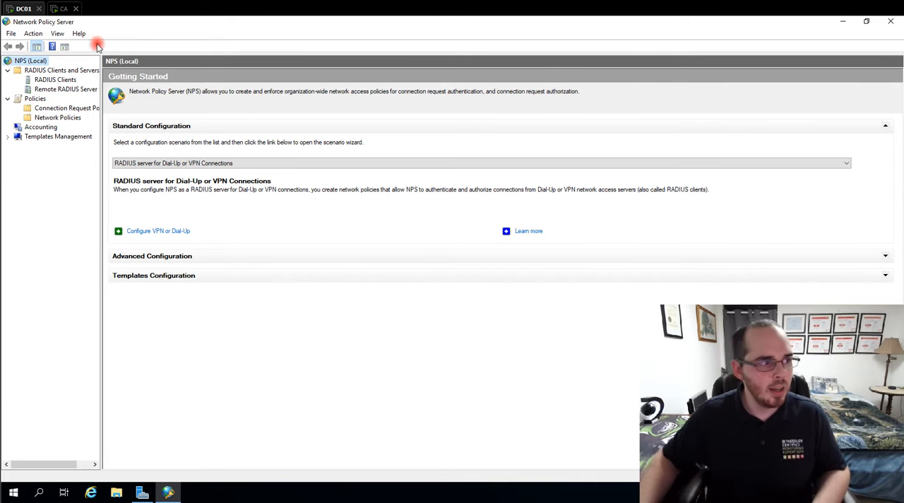
pyautogui.click(62, 80)
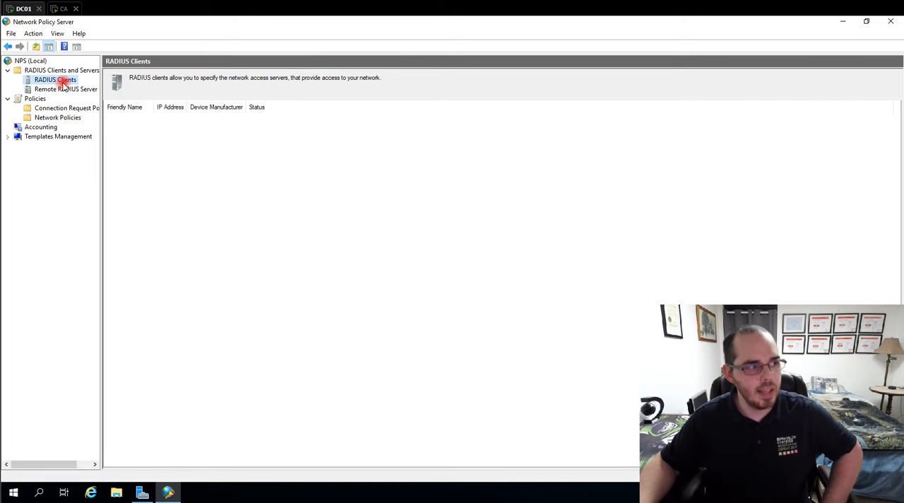
pyautogui.rightClick(63, 83)
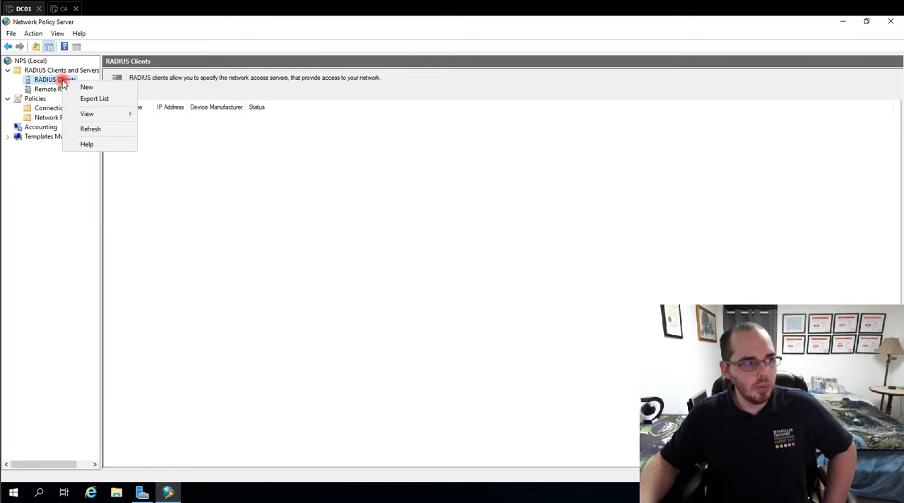
pyautogui.click(86, 87)
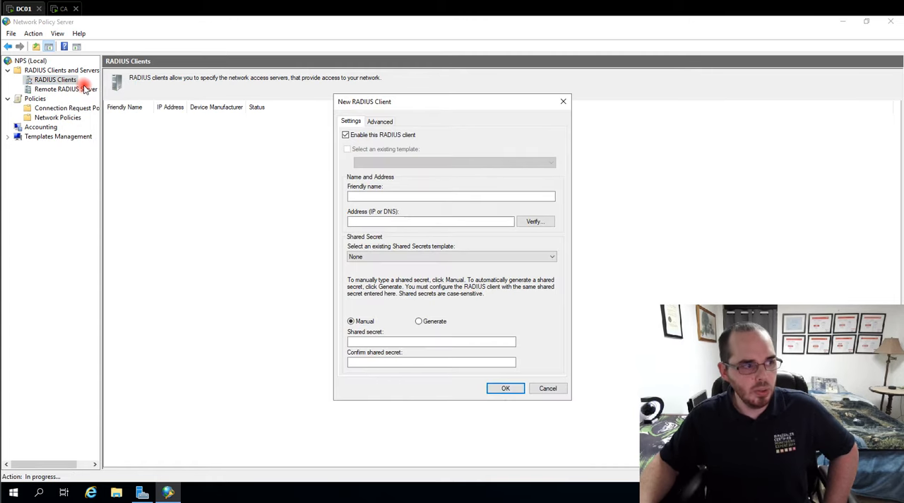
pyautogui.click(360, 196)
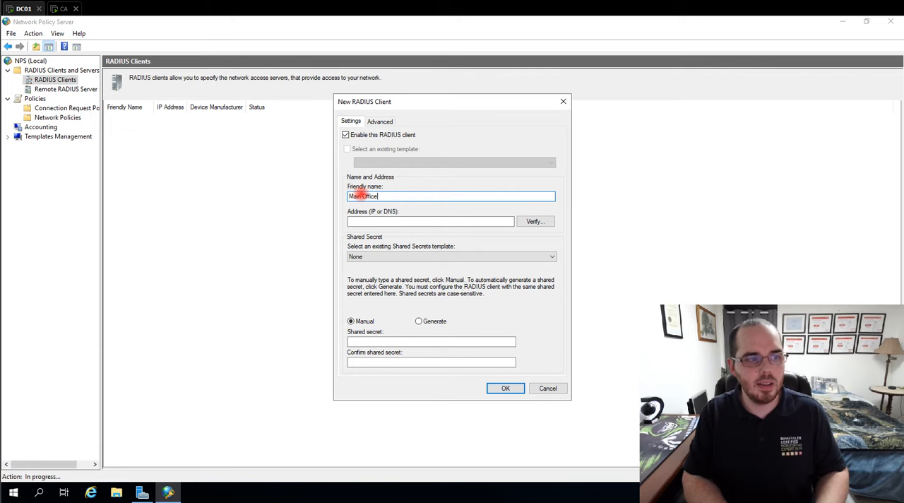
pyautogui.click(402, 220)
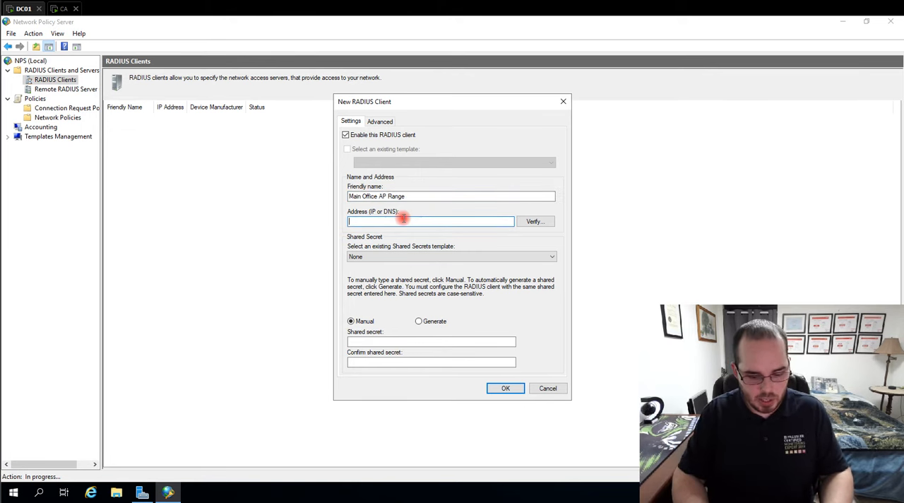
pyautogui.write('192.168.5.0/30')
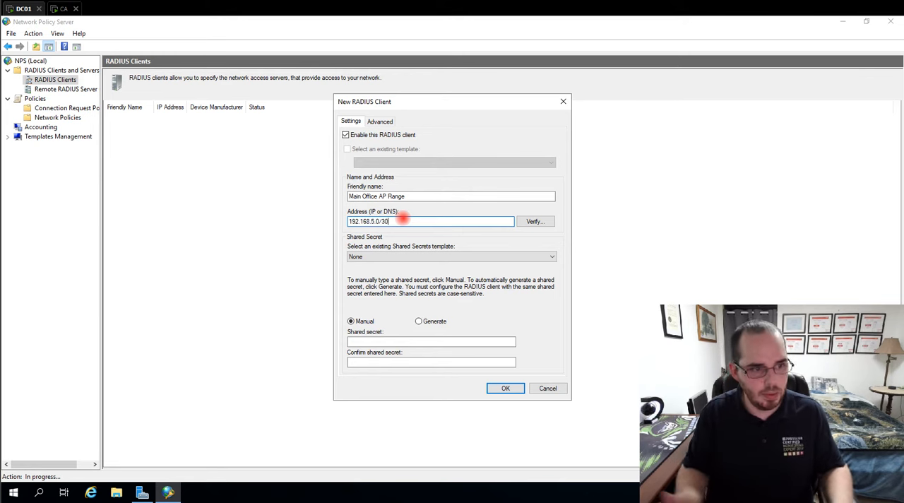
pyautogui.click(393, 259)
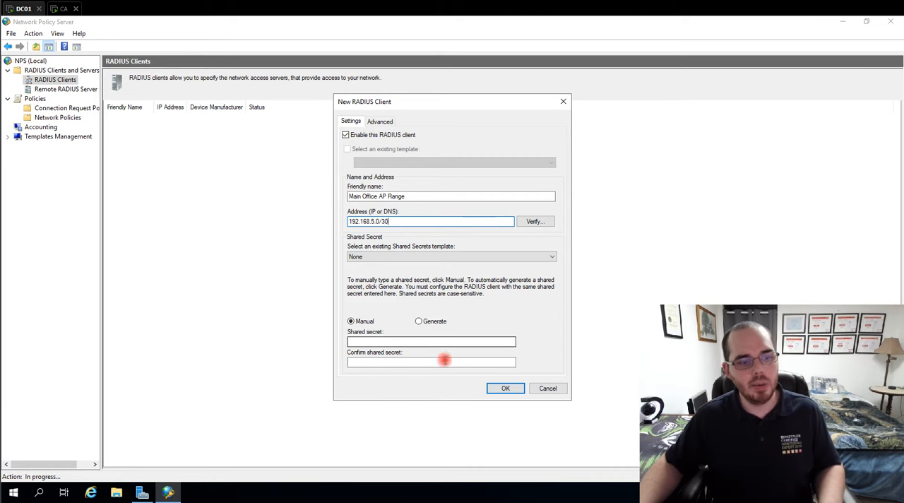
pyautogui.moveTo(548, 390); pyautogui.dragTo(539, 379)
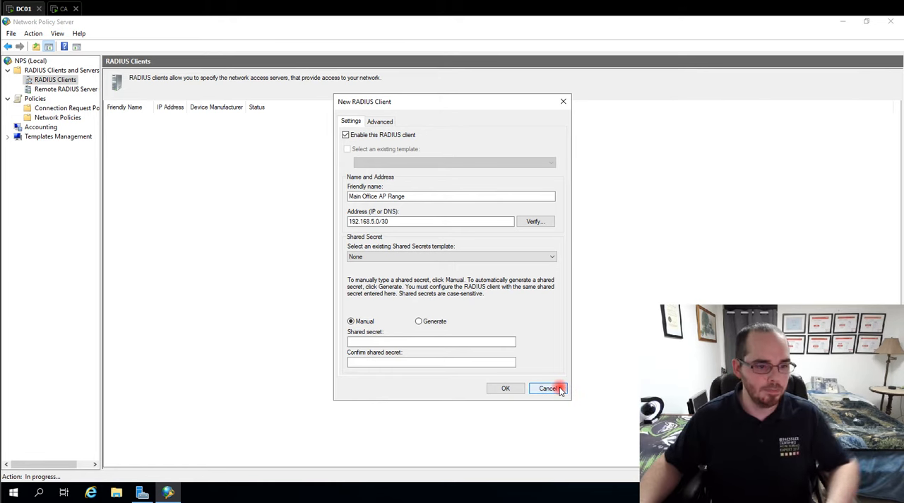
pyautogui.click(560, 391)
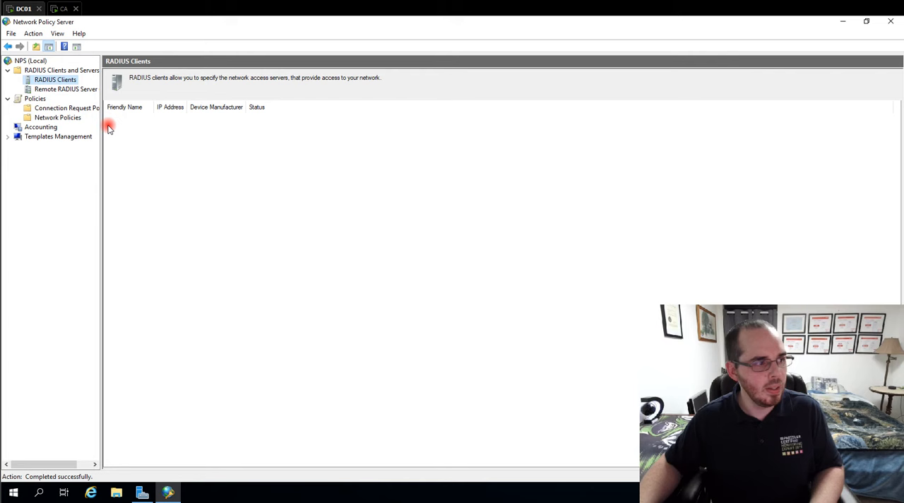
# - Start a new RADIUS client with the friendly name Main Office AP 1 and the address 192.168.5.3
pyautogui.rightClick(47, 79)
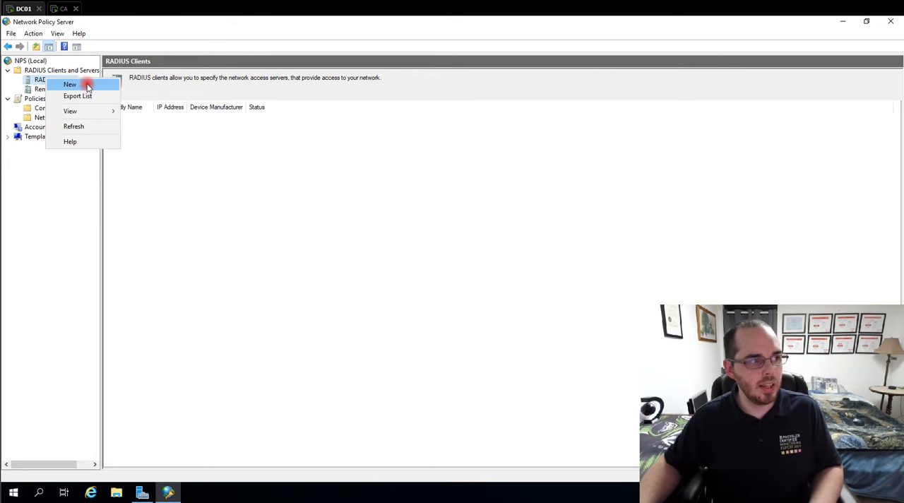
pyautogui.click(70, 84)
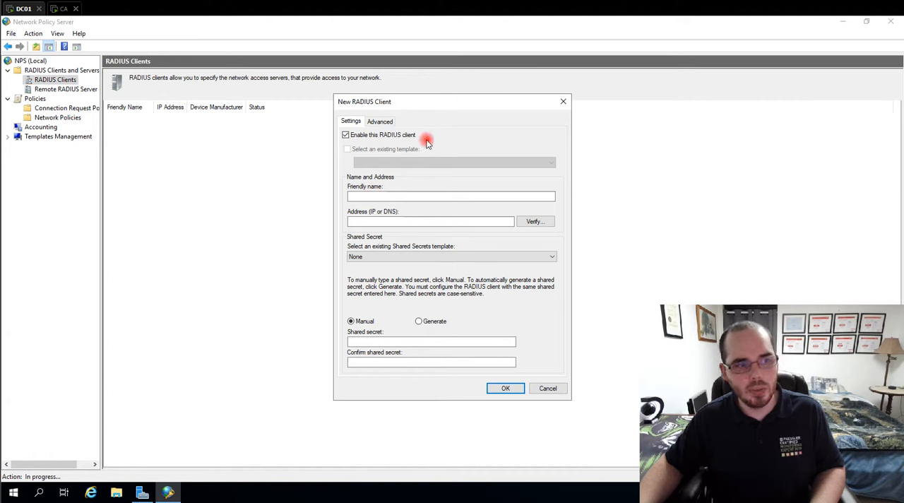
pyautogui.click(380, 197)
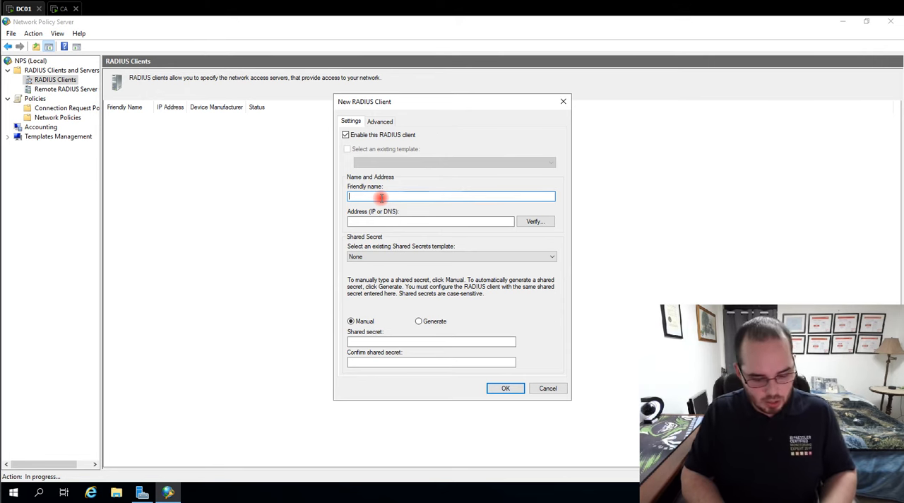
pyautogui.write('Main of')
pyautogui.press('BackSpace')
pyautogui.press('BackSpace')
pyautogui.press('BackSpace')
pyautogui.press('BackSpace')
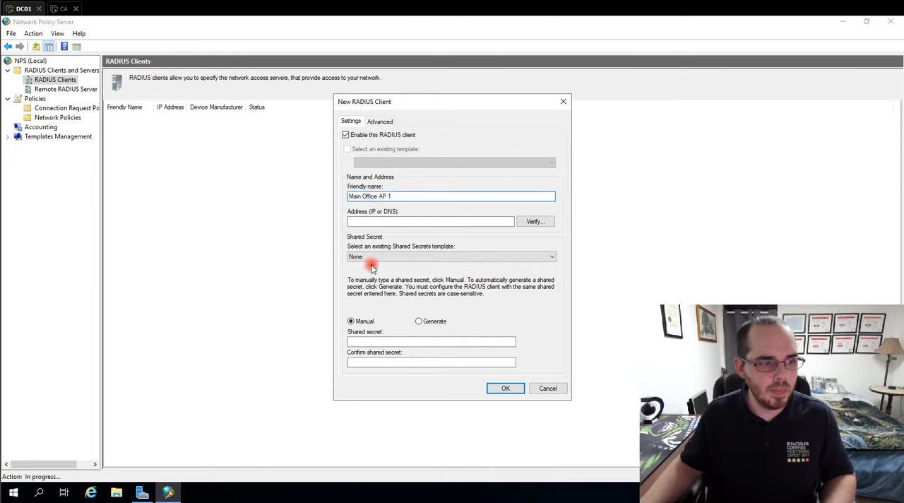
pyautogui.click(373, 220)
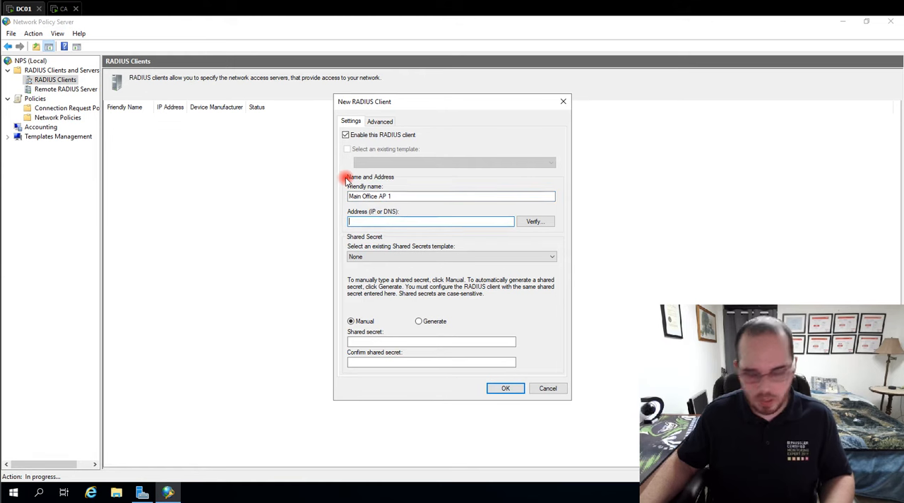
pyautogui.write('192')
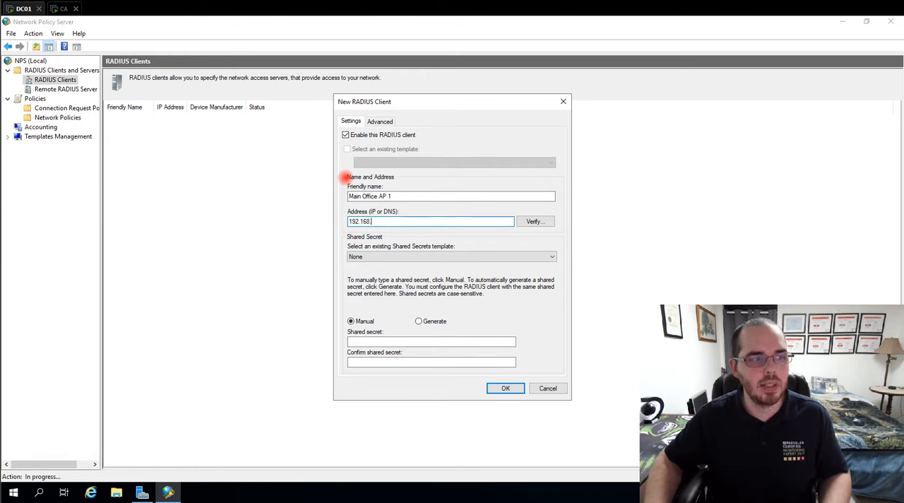
pyautogui.write('.168.5.')
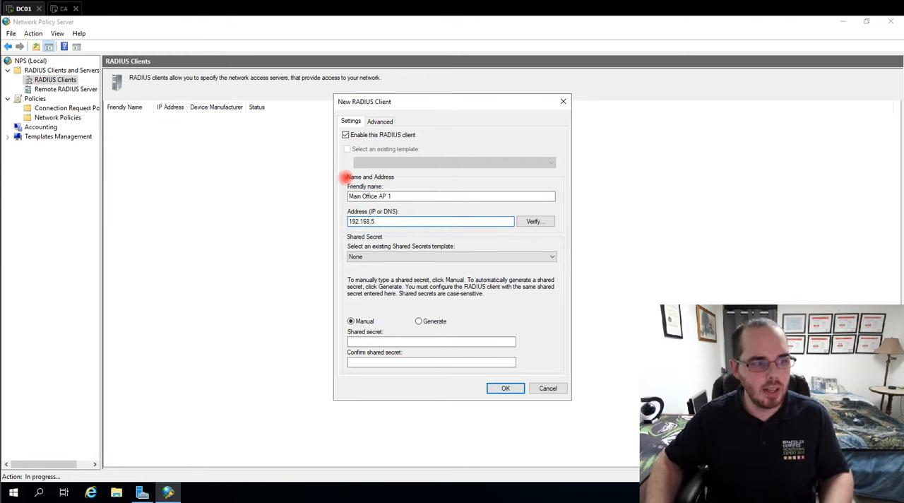
pyautogui.write('3')
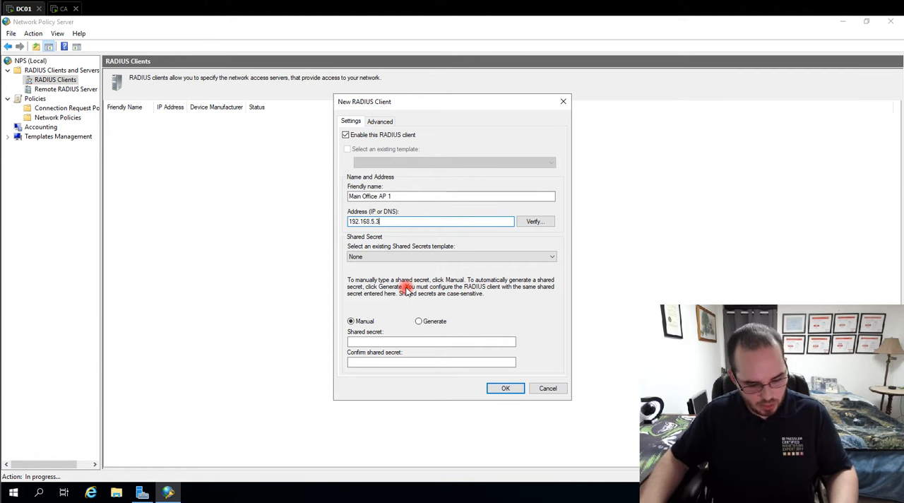
# - In an elevated PowerShell, generate a random 36-character alphanumeric string with Get-Random, copy it, and return to the new RADIUS client
pyautogui.press('super+x')
pyautogui.press('a')
pyautogui.hotkey('alt', 'y')
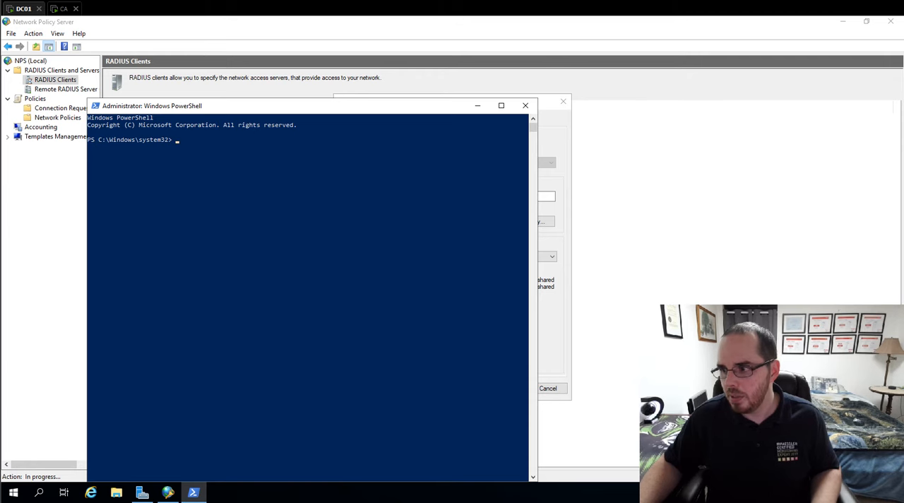
pyautogui.rightClick(205, 215)
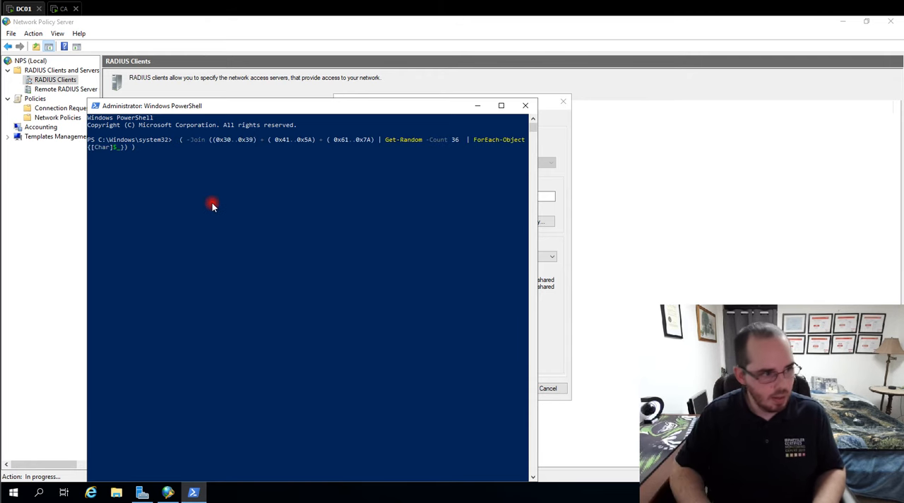
pyautogui.press('Return')
pyautogui.moveTo(89, 157); pyautogui.dragTo(223, 160)
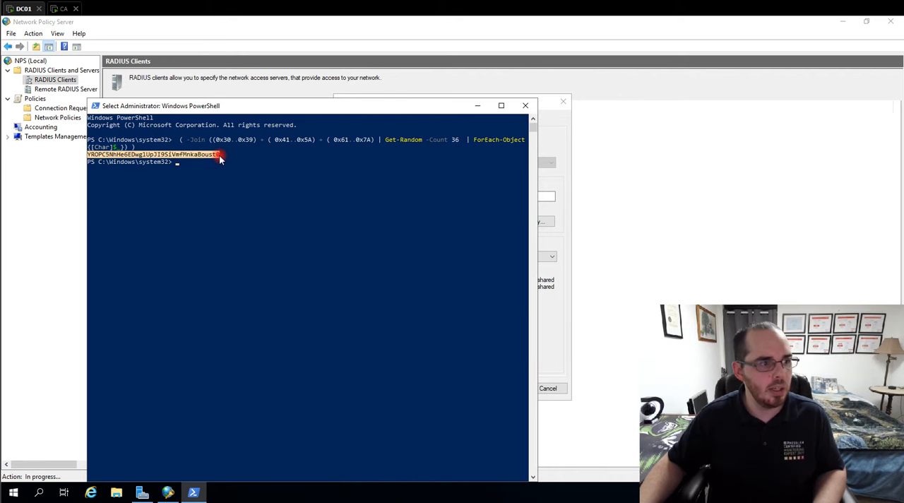
pyautogui.rightClick(219, 159)
pyautogui.click(470, 106)
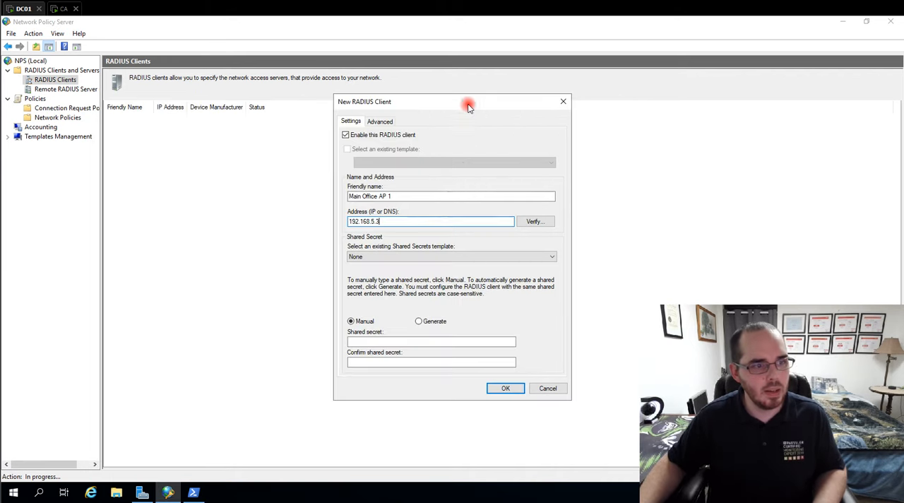
# - Keep the shared secrets template at None and paste the generated shared secret into both the secret and confirmation fields
pyautogui.click(370, 258)
pyautogui.click(445, 257)
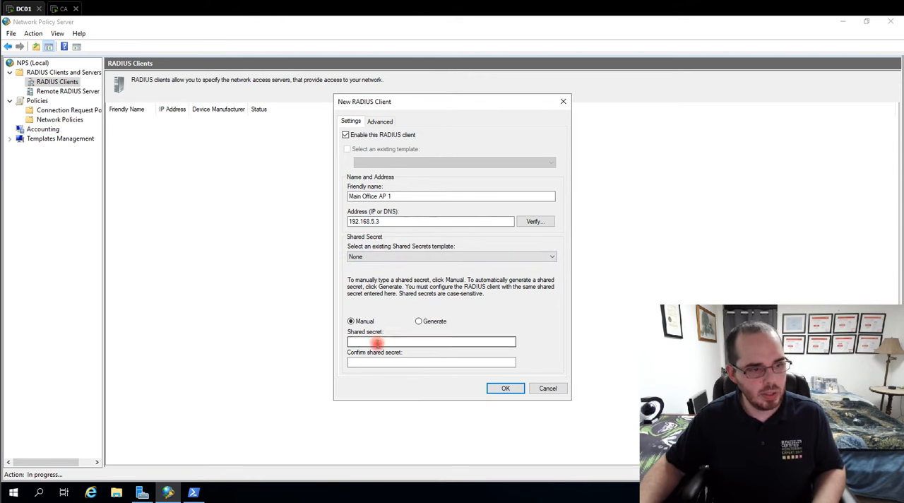
pyautogui.click(426, 343)
pyautogui.hotkey('ctrl', 'v')
pyautogui.click(381, 365)
pyautogui.hotkey('ctrl', 'v')
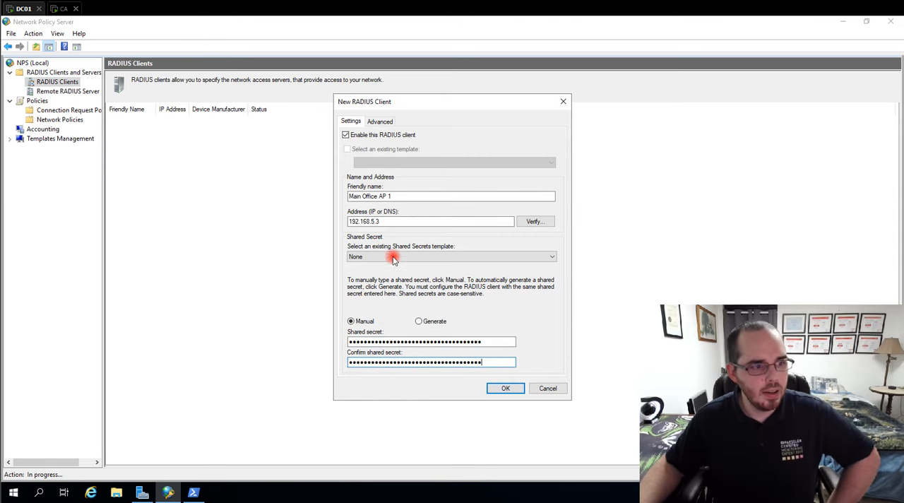
# - Keep RADIUS Standard as the client's vendor name and create the RADIUS client
pyautogui.click(382, 121)
pyautogui.click(384, 169)
pyautogui.click(400, 167)
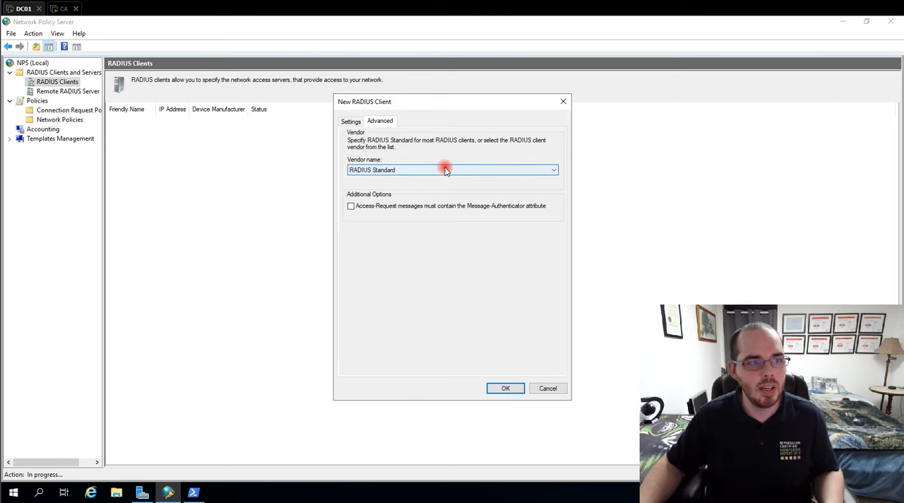
pyautogui.click(422, 169)
pyautogui.click(426, 178)
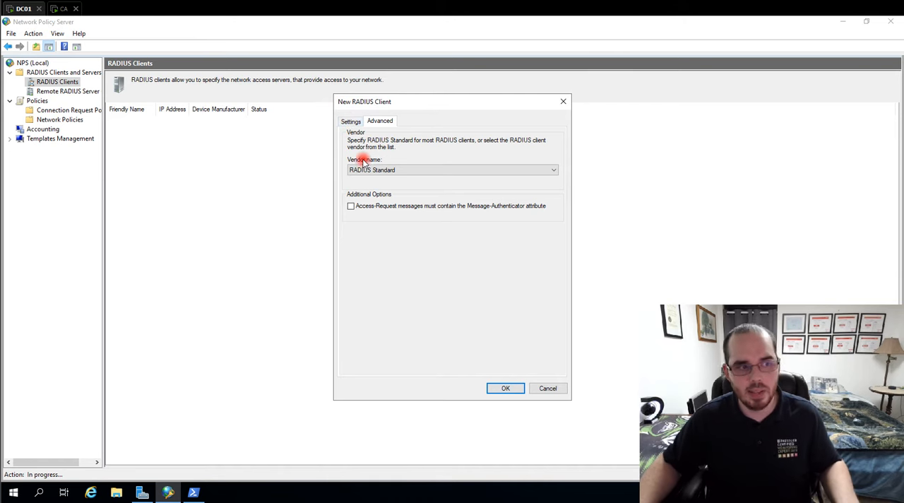
pyautogui.click(349, 122)
pyautogui.click(506, 390)
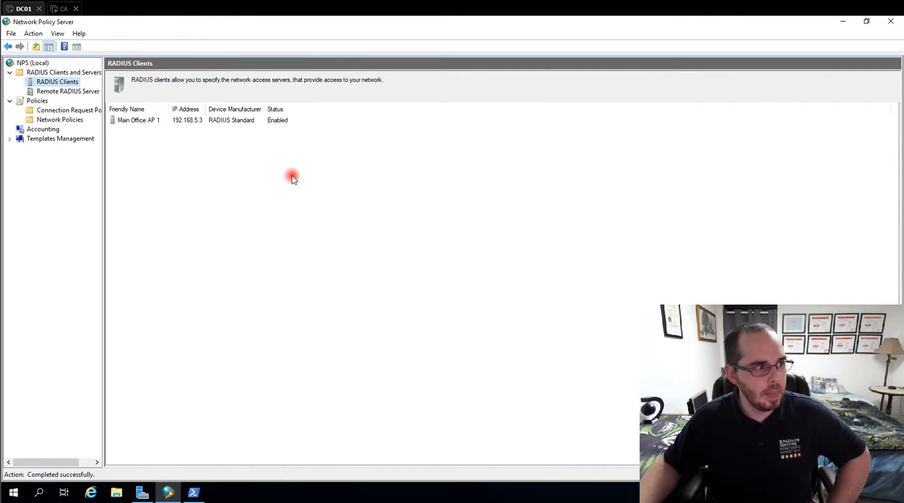
# - Create a shared secret template named RADIUS Authentication, pasting the generated shared secret into the secret and confirmation fields
pyautogui.click(11, 140)
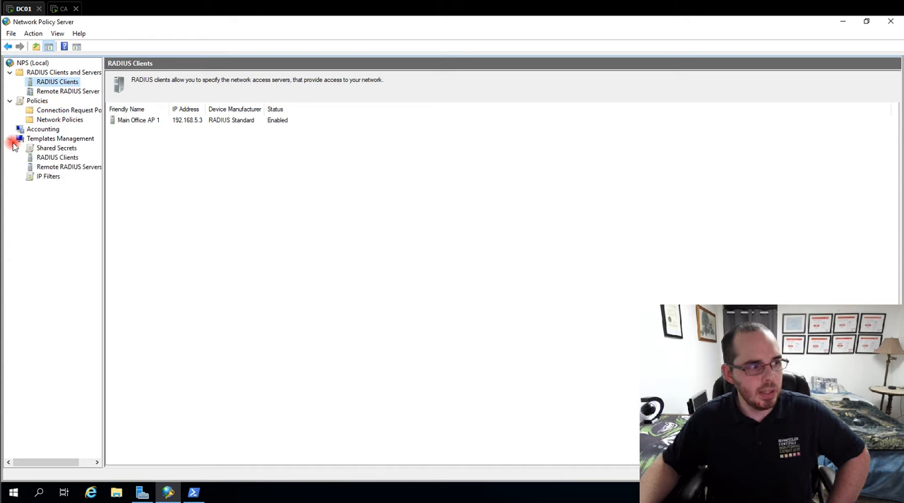
pyautogui.click(52, 149)
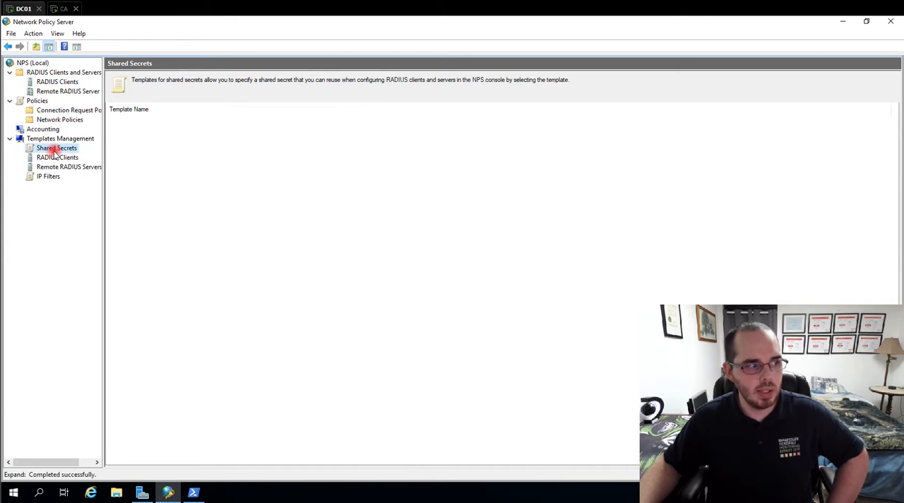
pyautogui.rightClick(71, 150)
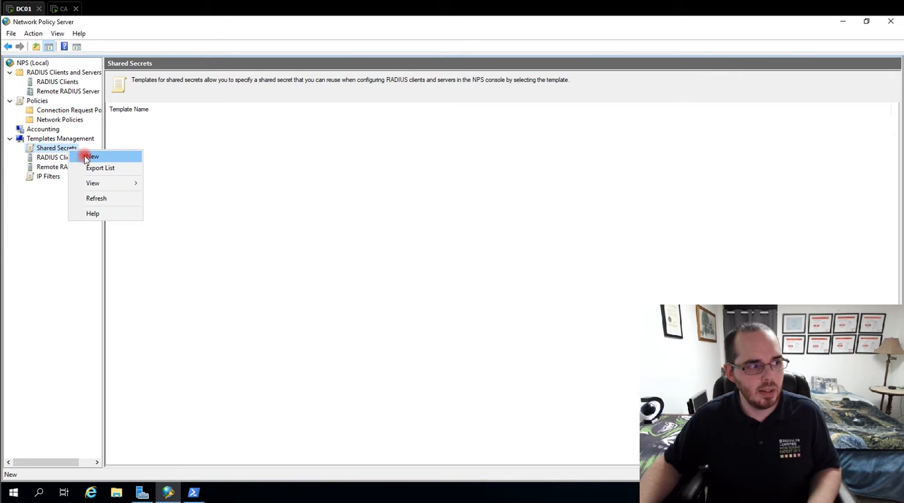
pyautogui.click(91, 155)
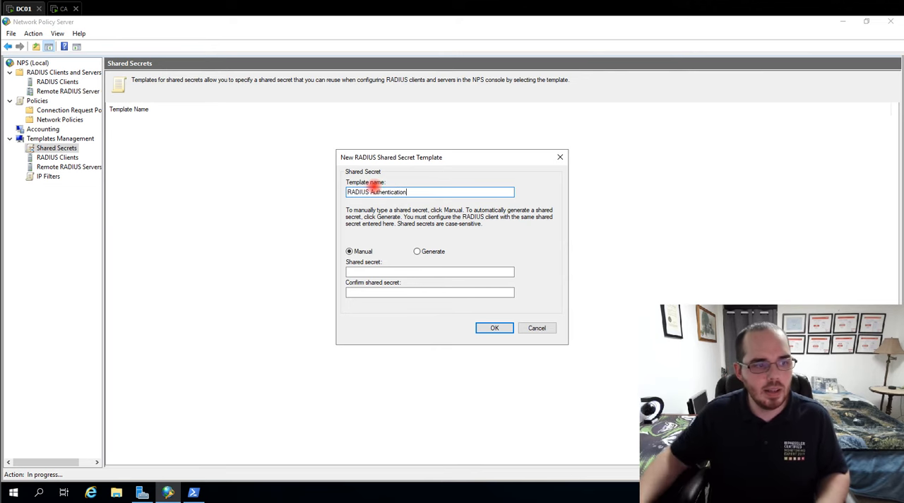
pyautogui.click(360, 275)
pyautogui.hotkey('ctrl', 'v')
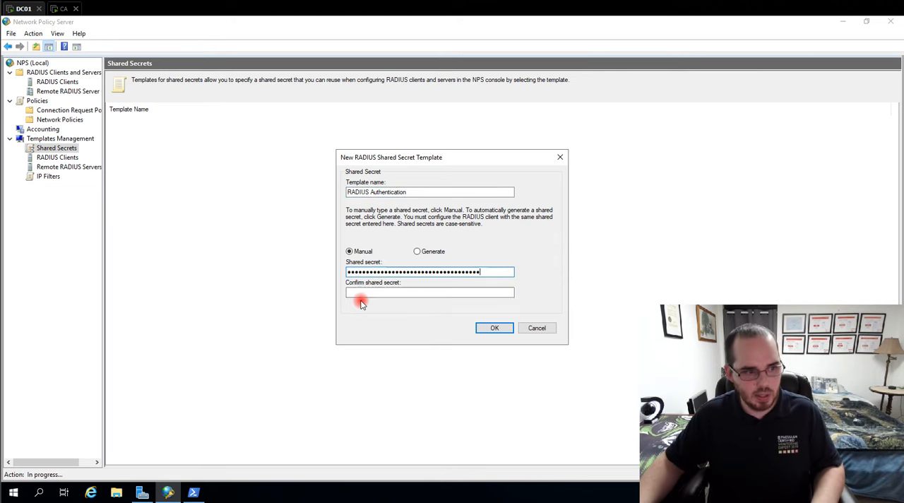
pyautogui.click(360, 293)
pyautogui.hotkey('ctrl', 'v')
pyautogui.click(495, 328)
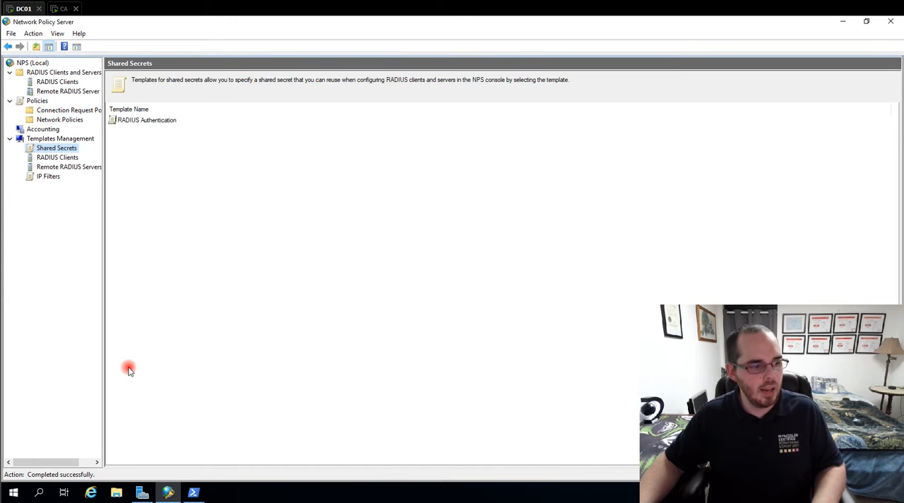
# - Rerun the Get-Random command in PowerShell to generate a new 36-character string, copy it, and return to the shared secret templates in Network Policy Server
pyautogui.click(194, 493)
pyautogui.click(229, 228)
pyautogui.press('Escape')
pyautogui.press('Up')
pyautogui.press('Return')
pyautogui.moveTo(91, 179); pyautogui.dragTo(211, 180)
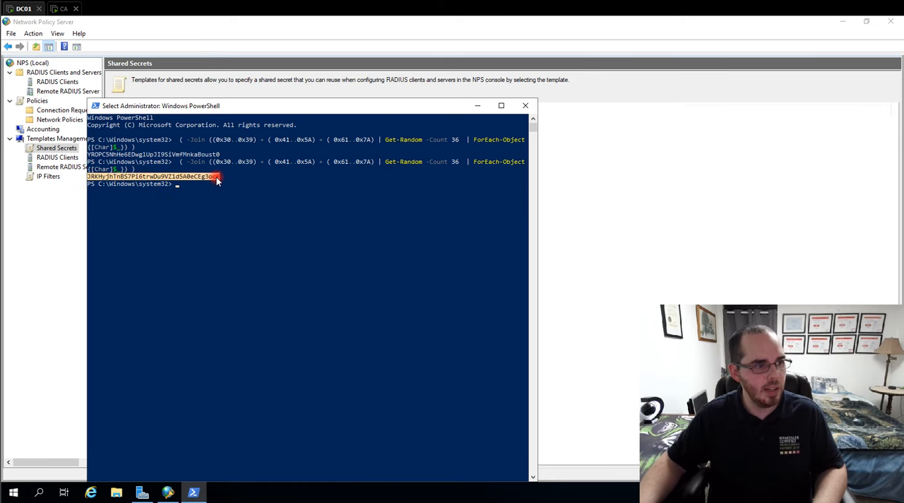
pyautogui.rightClick(218, 180)
pyautogui.click(67, 150)
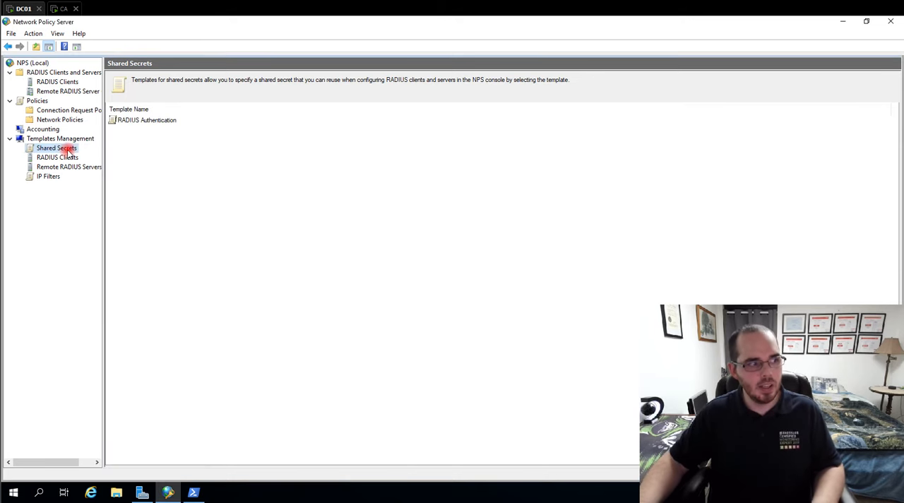
# - Create a second shared secret template named RADIUS Accounting, pasting the new shared secret into the secret and confirmation fields
pyautogui.rightClick(62, 149)
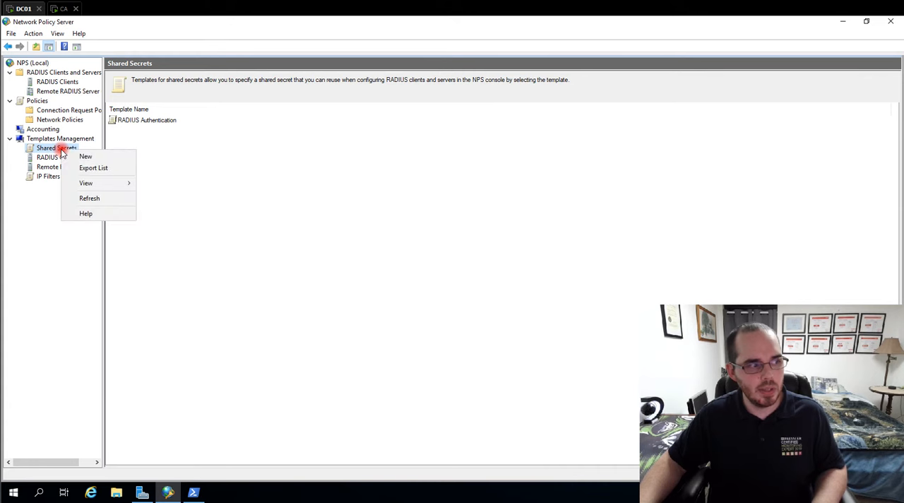
pyautogui.click(88, 157)
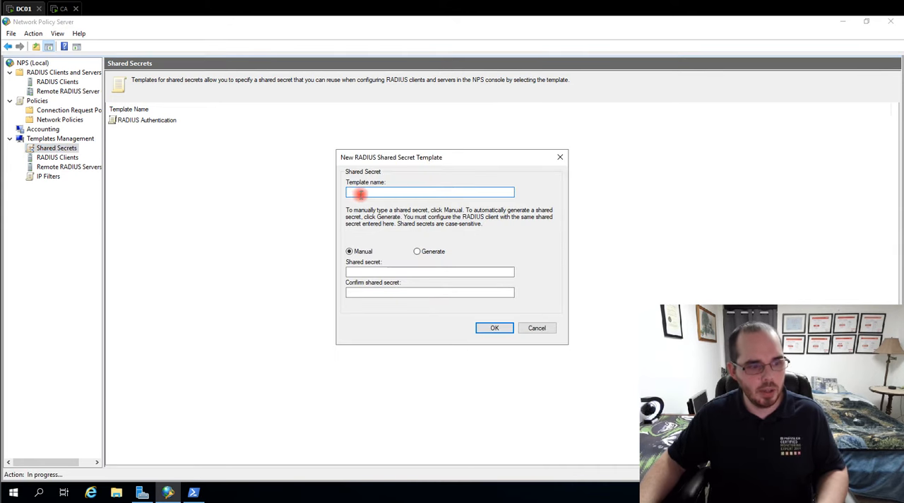
pyautogui.write('RADIUS Account')
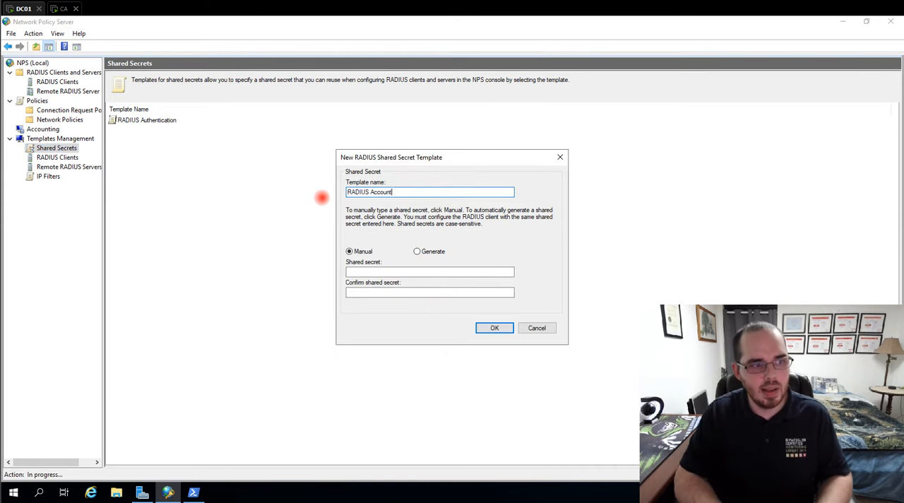
pyautogui.write('ing')
pyautogui.click(413, 274)
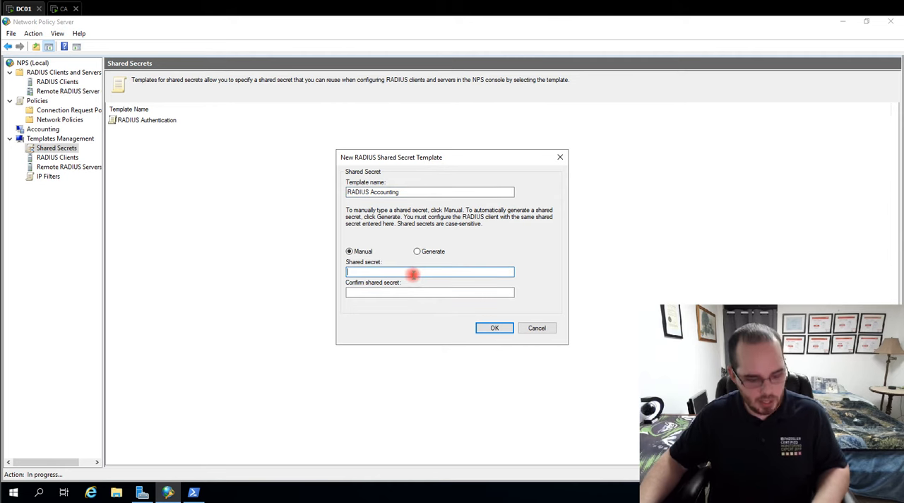
pyautogui.hotkey('ctrl', 'v')
pyautogui.click(382, 293)
pyautogui.hotkey('ctrl', 'v')
pyautogui.click(488, 330)
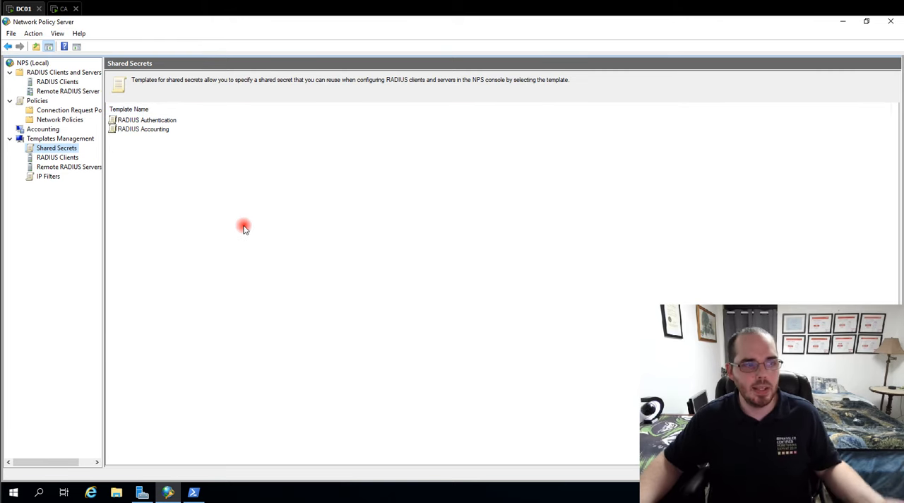
# - Assign the RADIUS Authentication shared secrets template to the Main Office AP 1 RADIUS client and save it
pyautogui.click(48, 84)
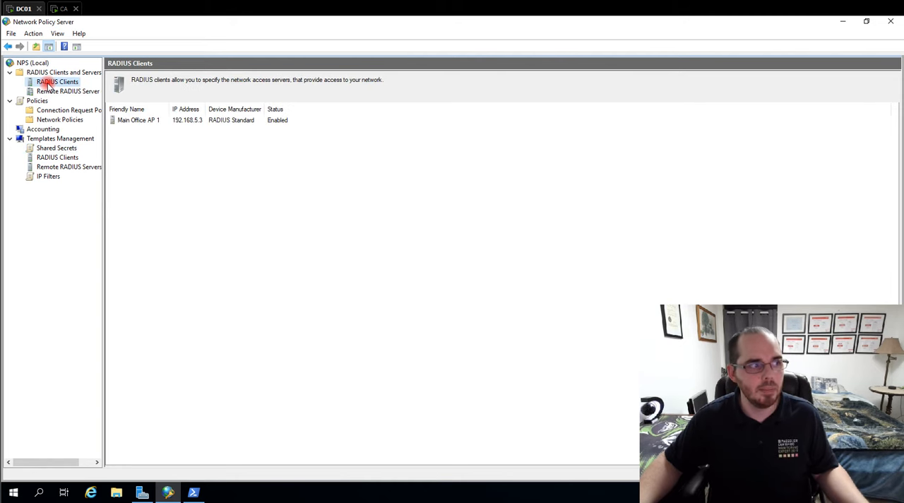
pyautogui.doubleClick(145, 122)
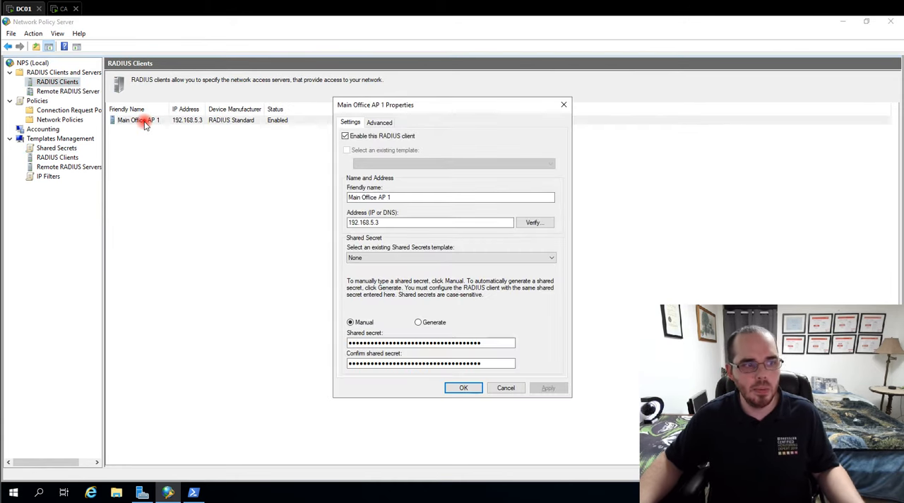
pyautogui.click(377, 259)
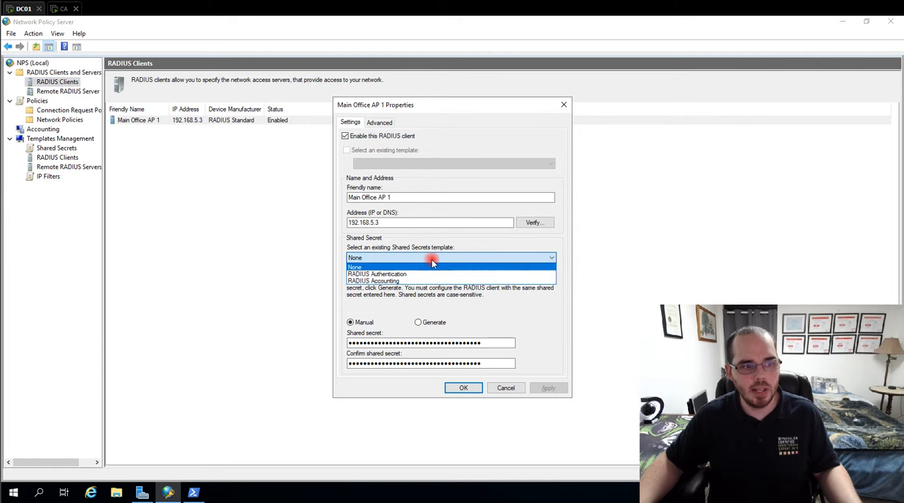
pyautogui.click(397, 275)
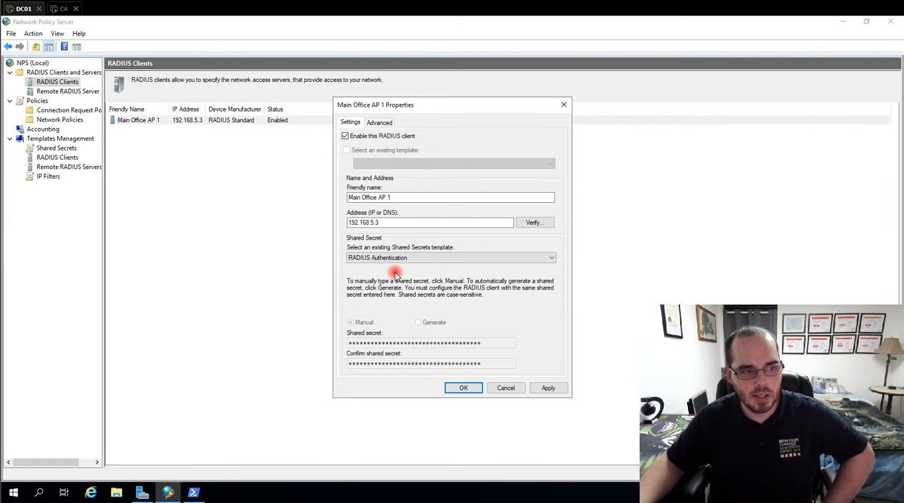
pyautogui.click(464, 388)
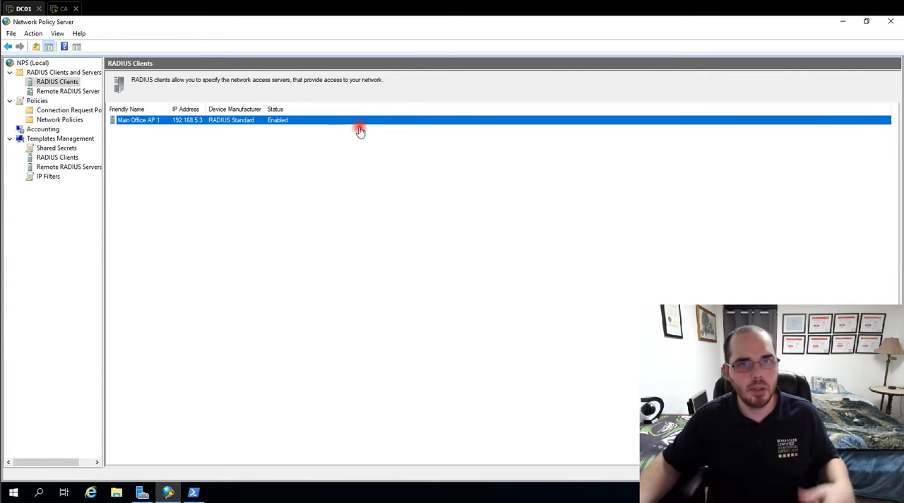
# - Open the Main RADIUS remote server group and examine its servers with their priorities and weights
pyautogui.click(68, 92)
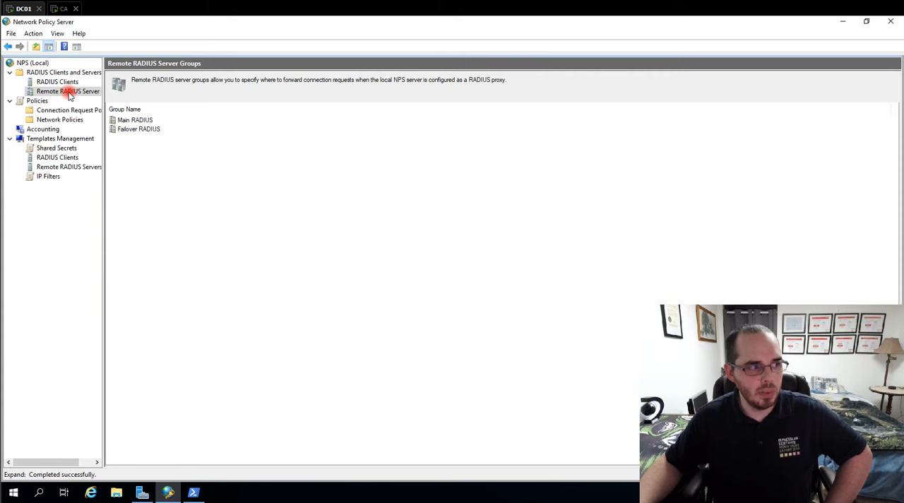
pyautogui.click(133, 121)
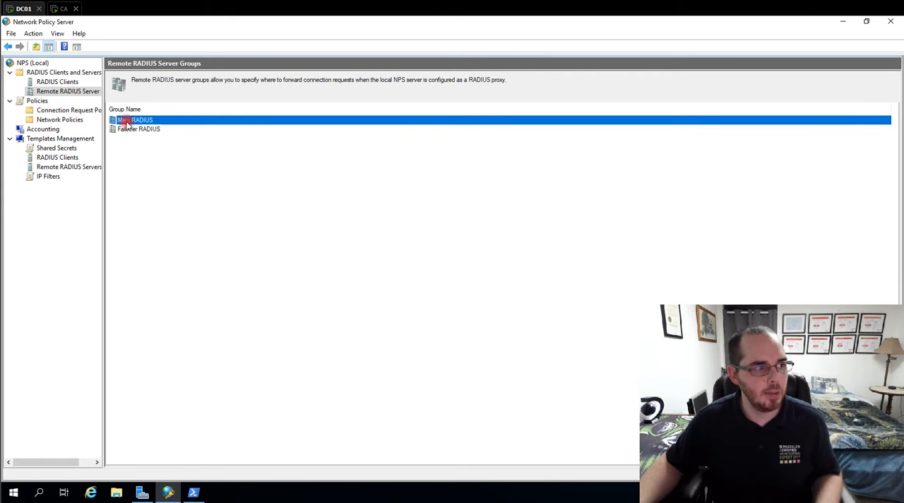
pyautogui.doubleClick(168, 120)
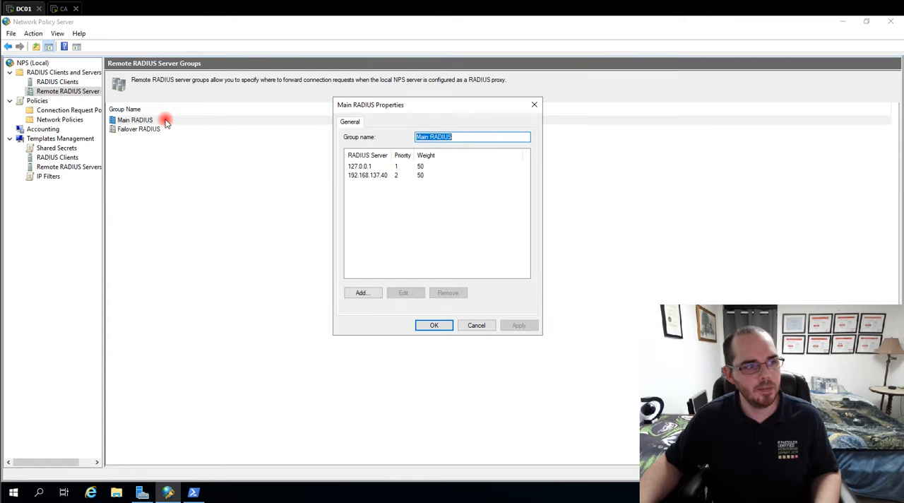
pyautogui.click(347, 300)
pyautogui.click(549, 65)
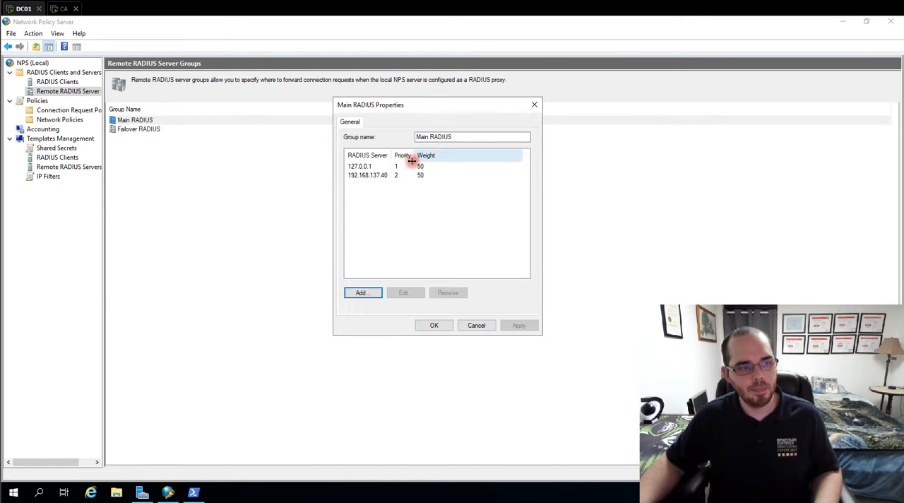
pyautogui.click(351, 168)
pyautogui.click(381, 178)
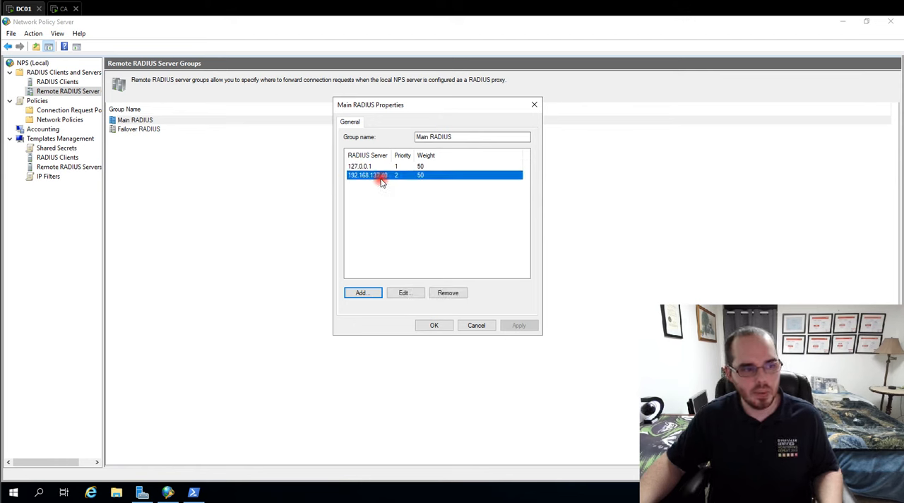
pyautogui.click(389, 215)
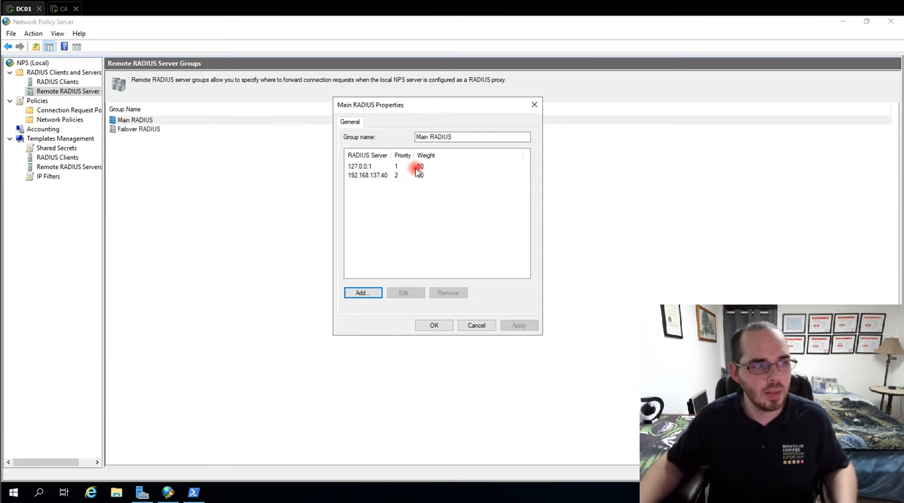
pyautogui.click(377, 179)
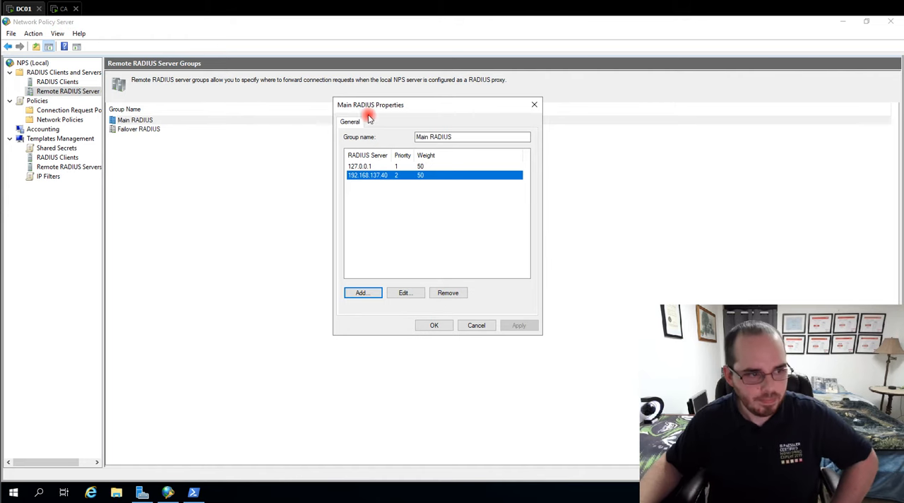
pyautogui.click(366, 194)
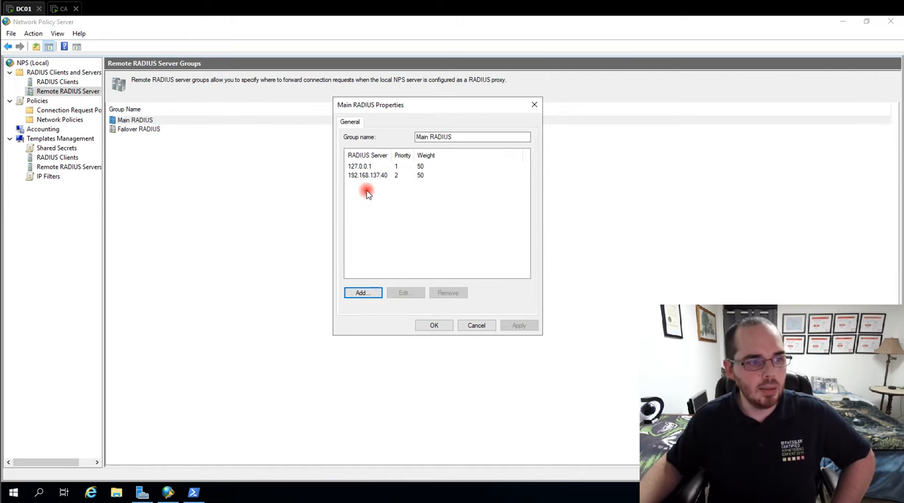
# - Start adding a RADIUS server to the Main RADIUS group with the address 192.168.137.41
pyautogui.click(363, 294)
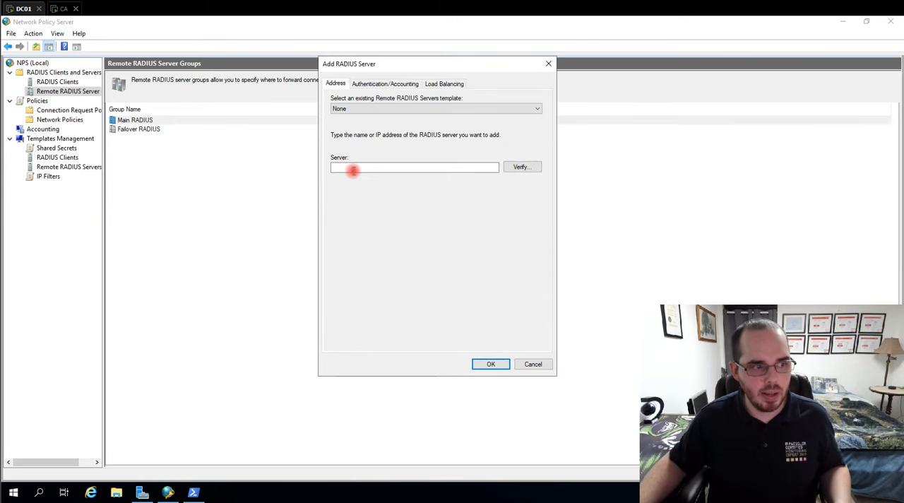
pyautogui.click(353, 169)
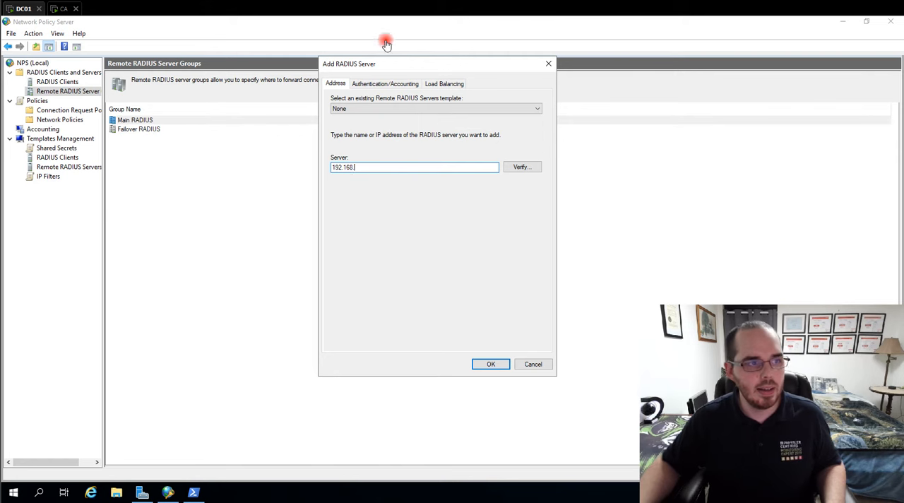
pyautogui.moveTo(393, 68); pyautogui.dragTo(372, 53)
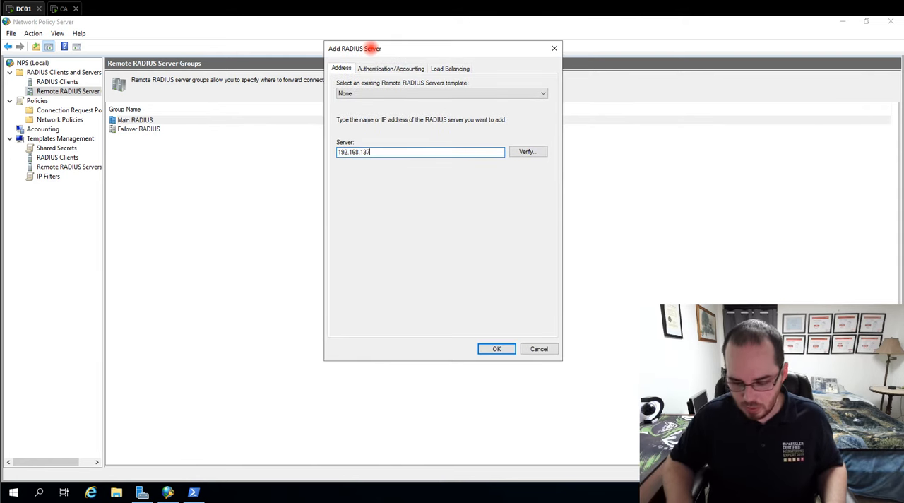
pyautogui.click(355, 91)
pyautogui.click(373, 89)
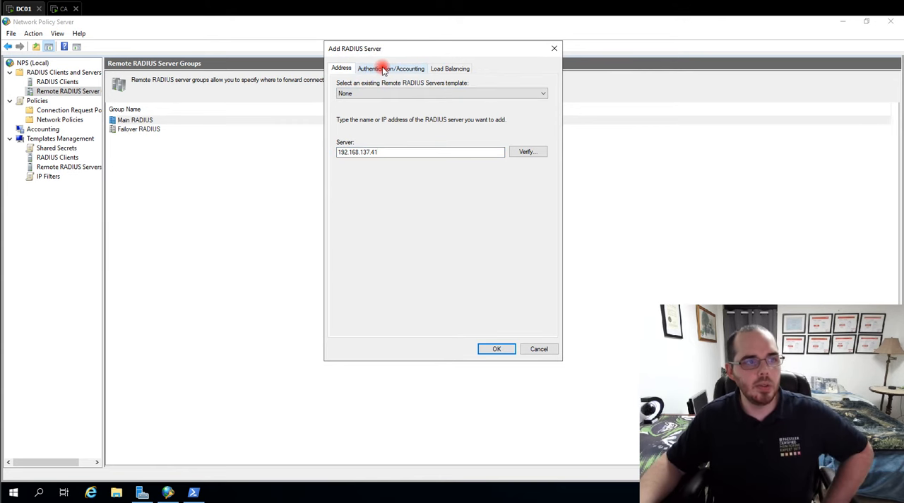
# - Keep authentication port 1812 and accounting port 1813, and choose the RADIUS Authentication shared secrets template for the new server
pyautogui.click(386, 68)
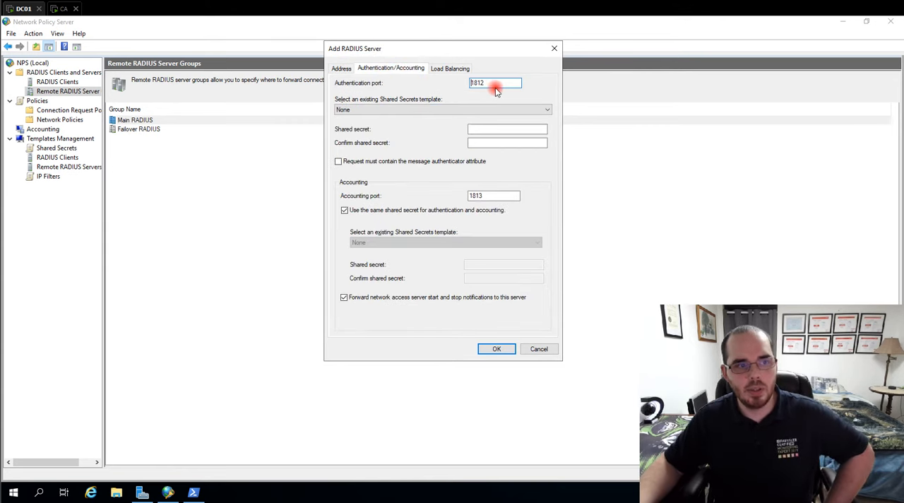
pyautogui.moveTo(495, 84); pyautogui.dragTo(433, 78)
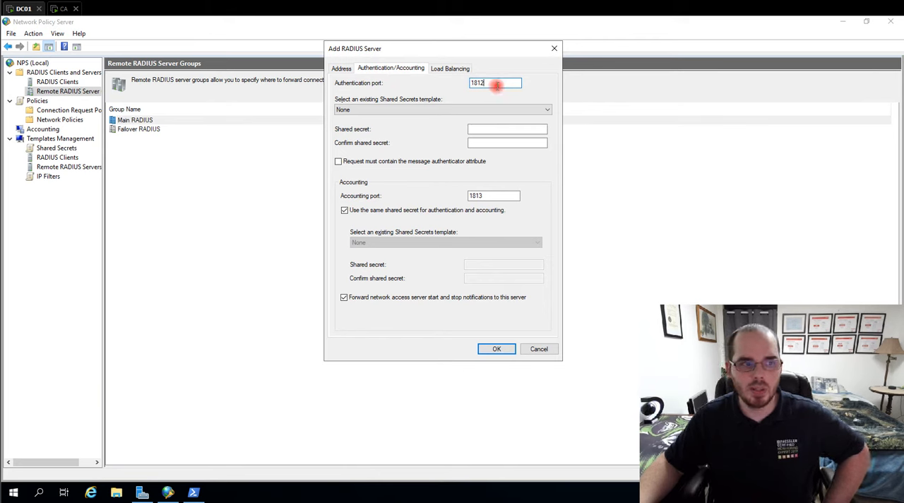
pyautogui.moveTo(497, 85); pyautogui.dragTo(511, 96)
pyautogui.moveTo(491, 194); pyautogui.dragTo(453, 191)
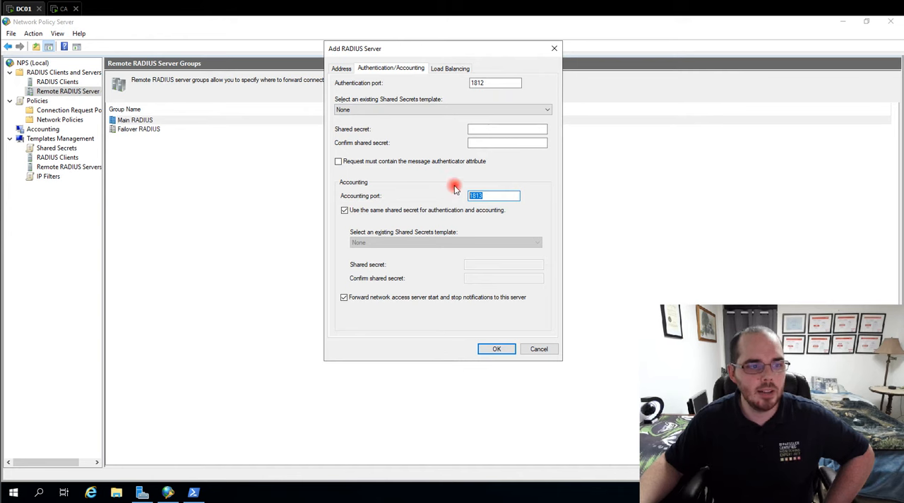
pyautogui.click(385, 110)
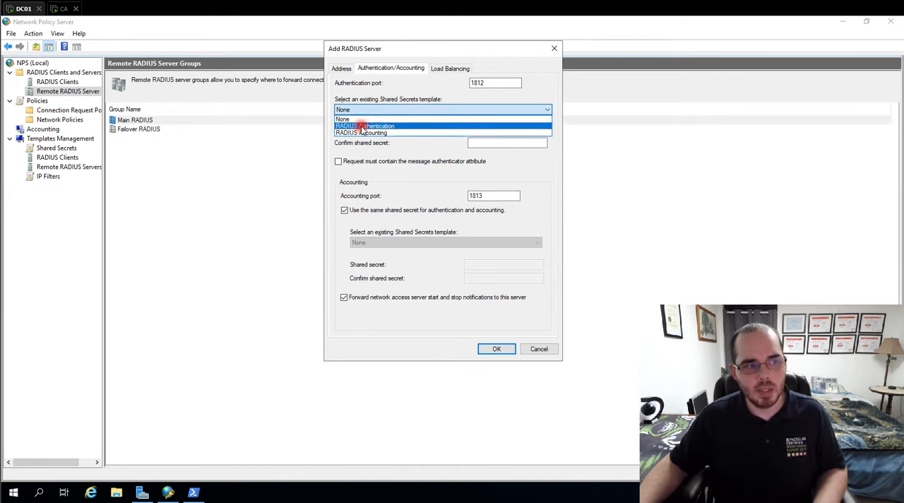
pyautogui.click(362, 127)
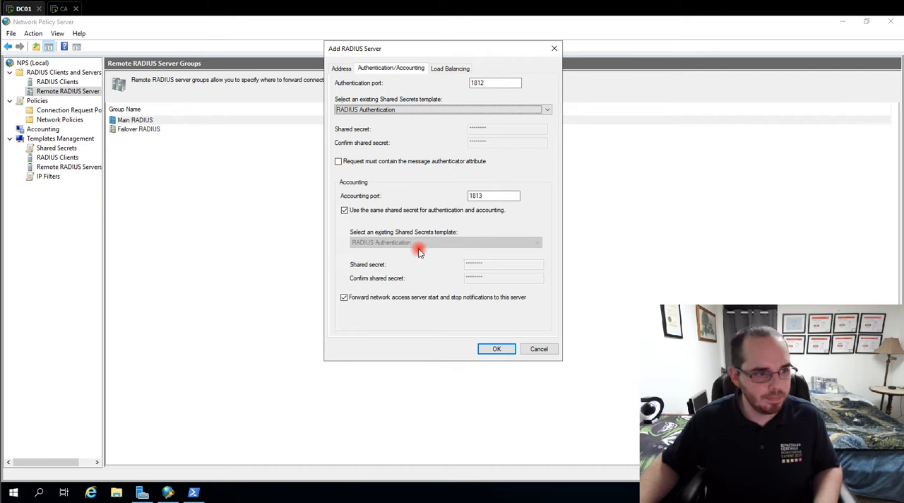
# - Give the new server's accounting its own RADIUS Accounting shared secrets template and turn off forwarding of start and stop notifications
pyautogui.click(345, 211)
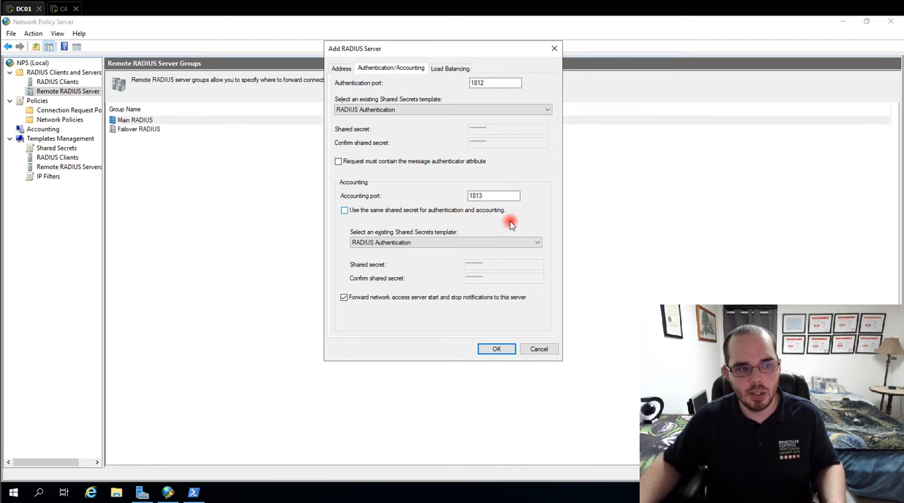
pyautogui.click(416, 243)
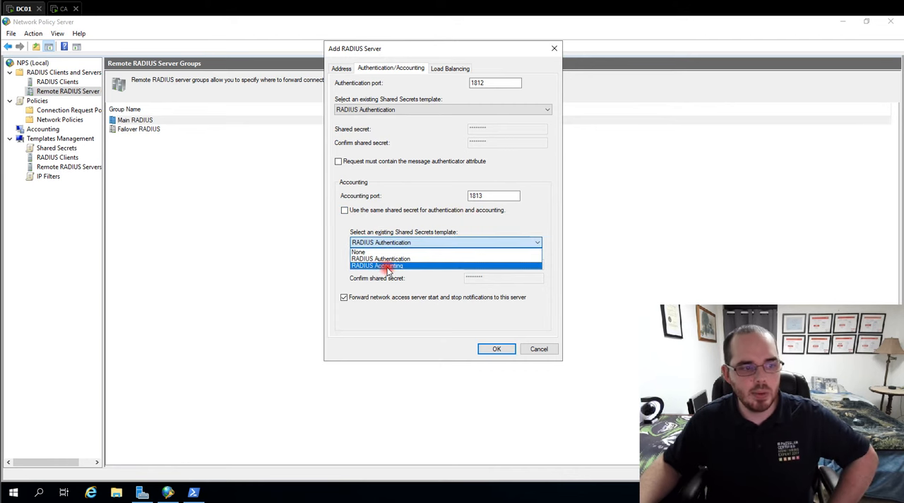
pyautogui.click(405, 266)
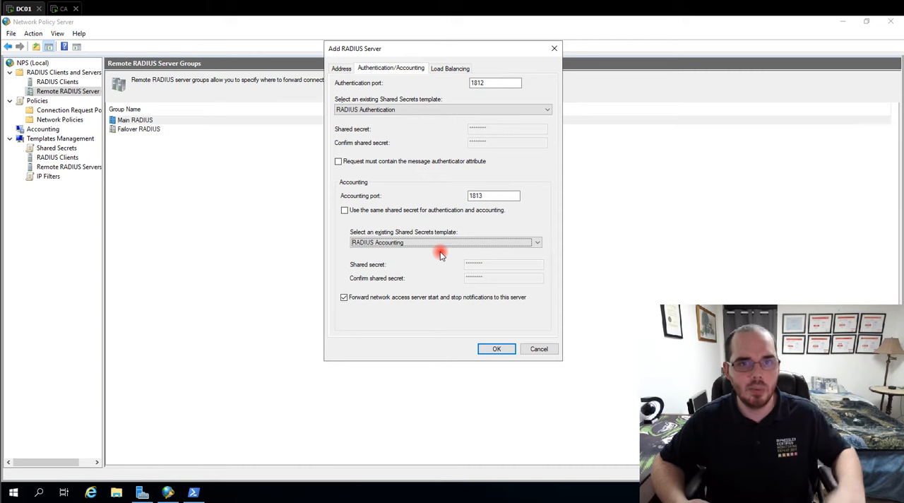
pyautogui.click(342, 298)
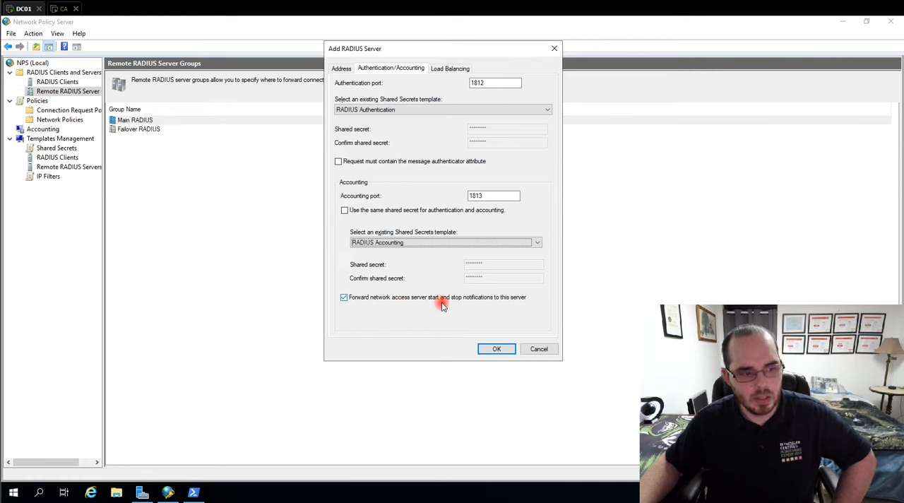
pyautogui.click(343, 297)
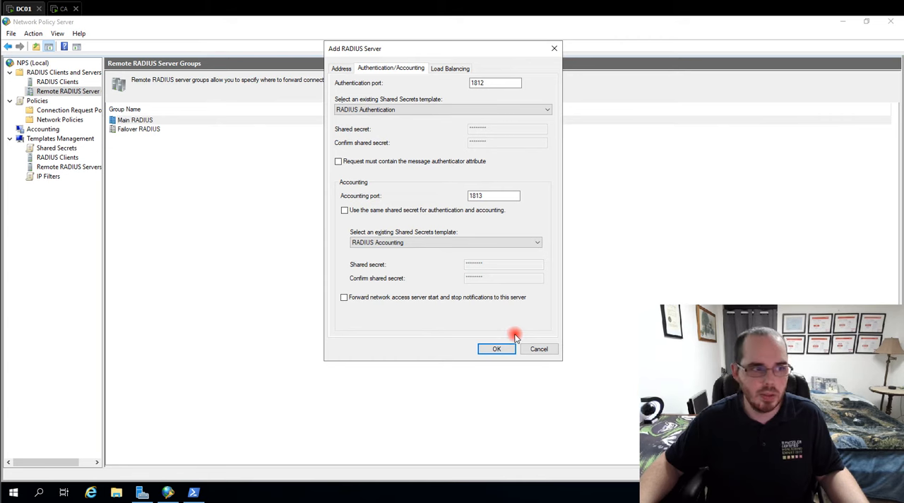
# - Set the new server's load balancing to priority 3 and weight 33, and add it to the Main RADIUS group
pyautogui.click(440, 68)
pyautogui.moveTo(417, 137); pyautogui.dragTo(359, 134)
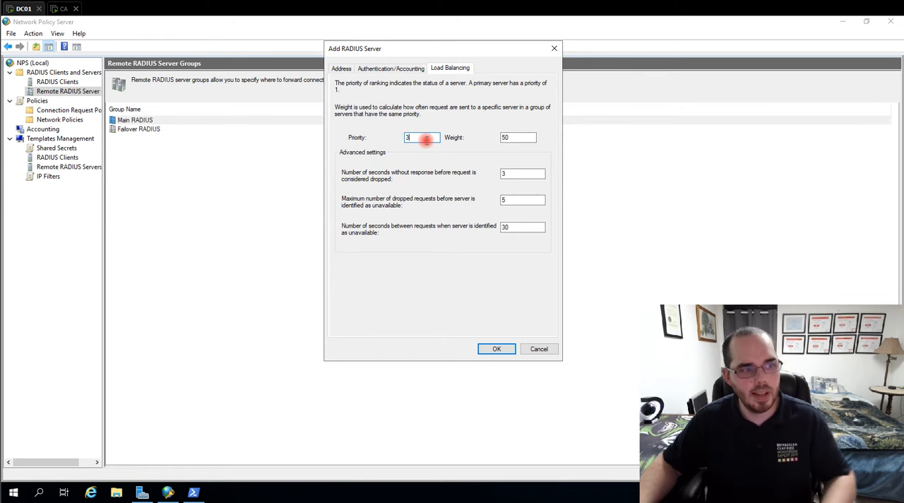
pyautogui.doubleClick(528, 137)
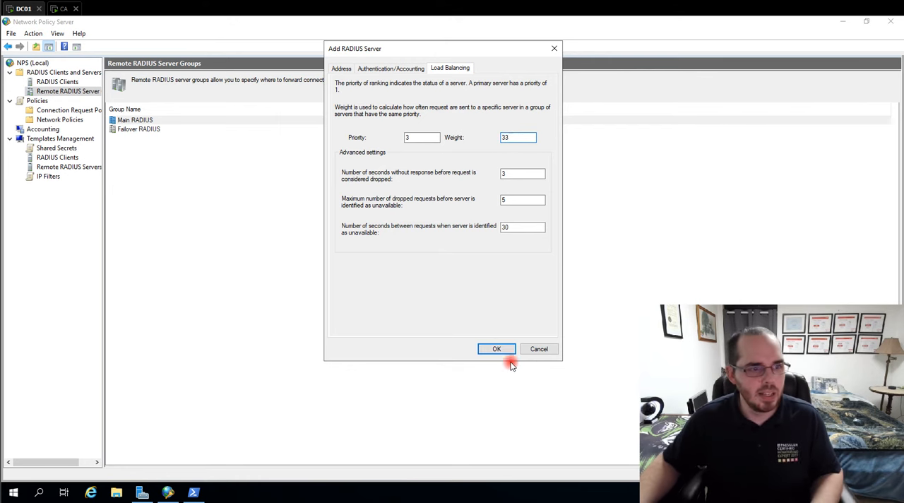
pyautogui.write('3')
pyautogui.click(488, 349)
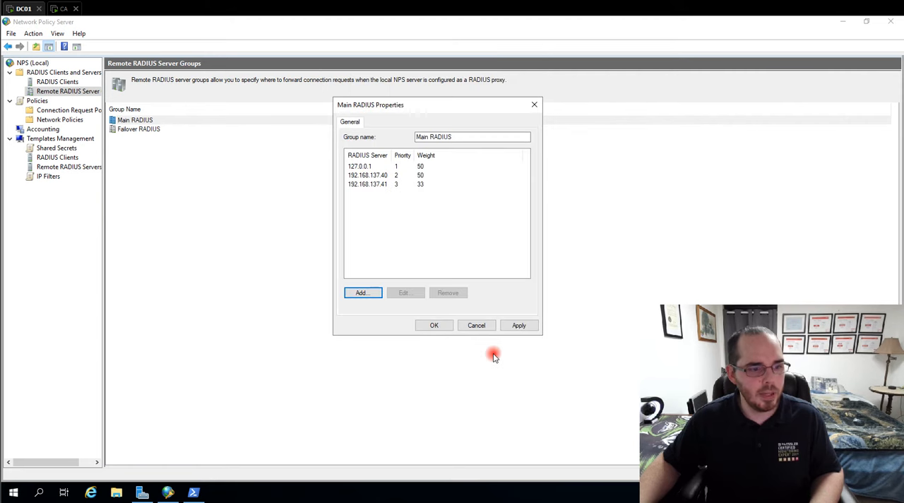
# - Edit the 192.168.137.40 server in the Main RADIUS group and set its load-balancing weight to 33
pyautogui.click(382, 184)
pyautogui.click(382, 175)
pyautogui.click(410, 292)
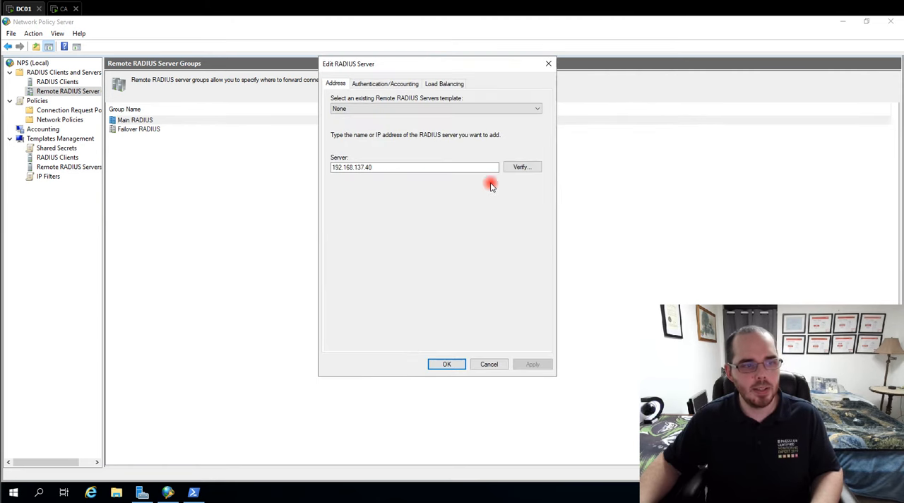
pyautogui.click(379, 85)
pyautogui.click(445, 83)
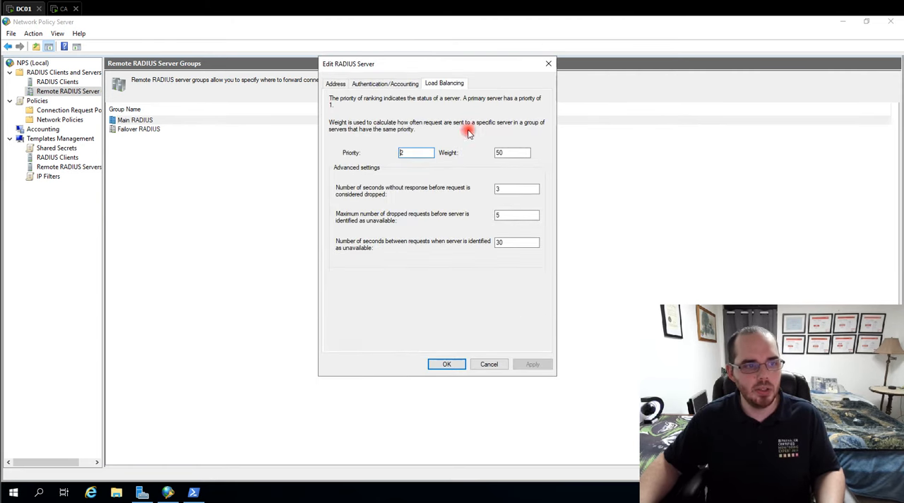
pyautogui.doubleClick(500, 152)
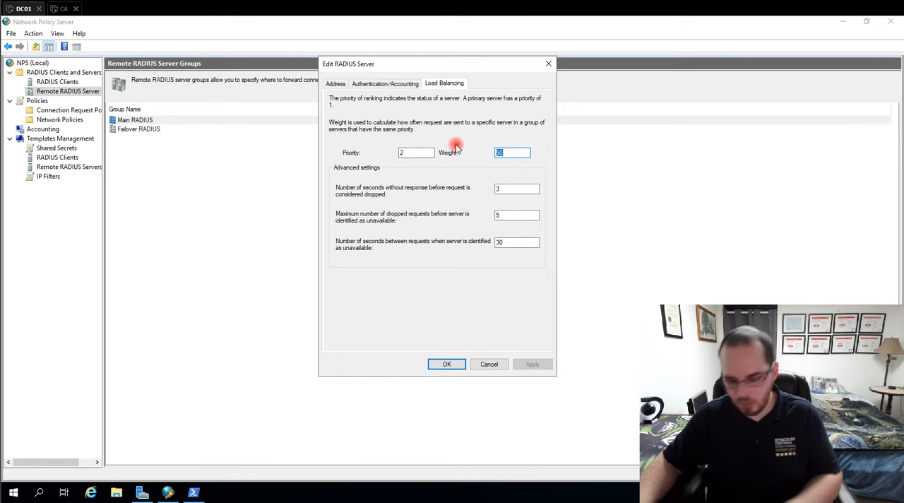
pyautogui.write('33')
# - Assign the RADIUS Authentication and RADIUS Accounting secret templates to 192.168.137.40, remove its message authenticator requirement, and save the server
pyautogui.click(386, 84)
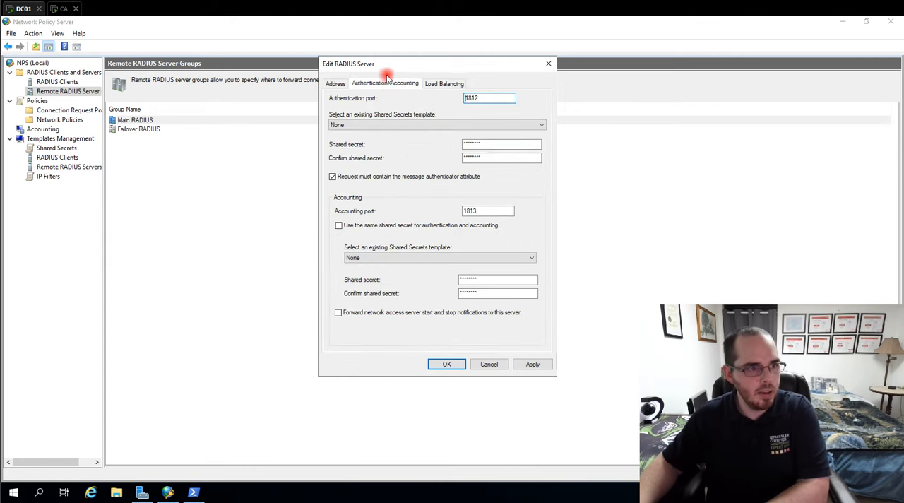
pyautogui.click(392, 260)
pyautogui.click(444, 280)
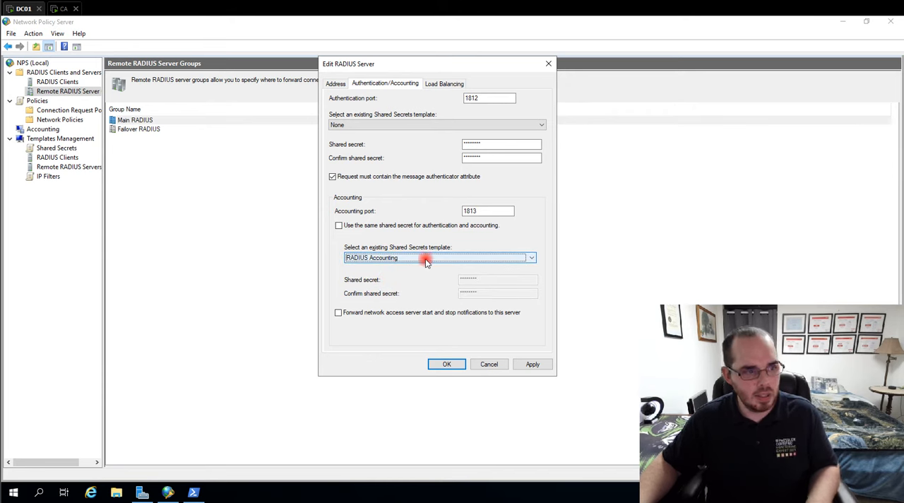
pyautogui.click(392, 125)
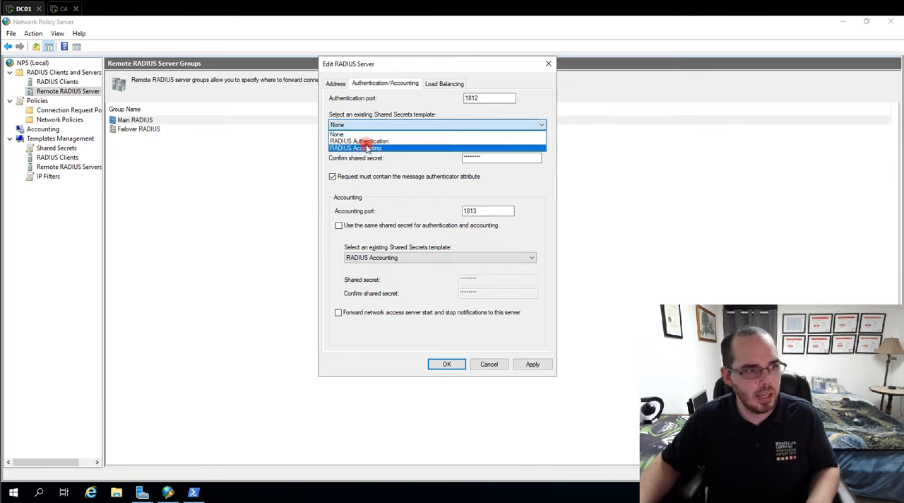
pyautogui.click(367, 148)
pyautogui.click(365, 124)
pyautogui.click(360, 141)
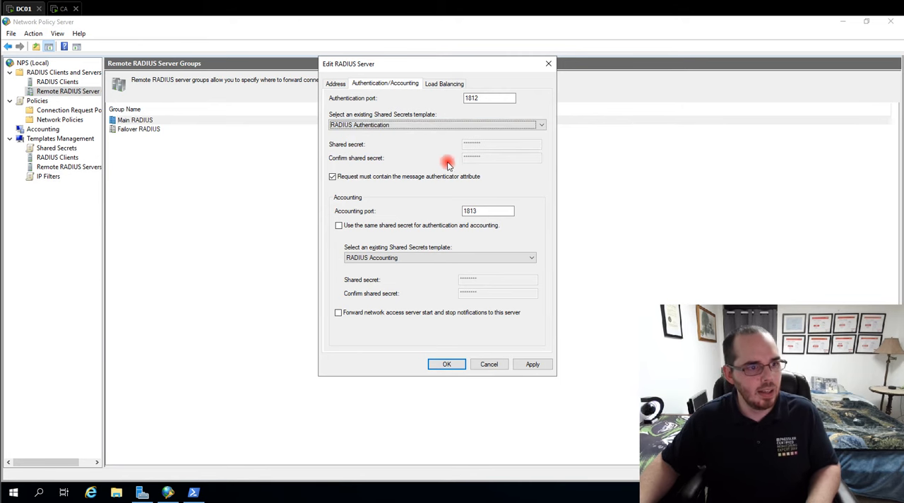
pyautogui.click(332, 175)
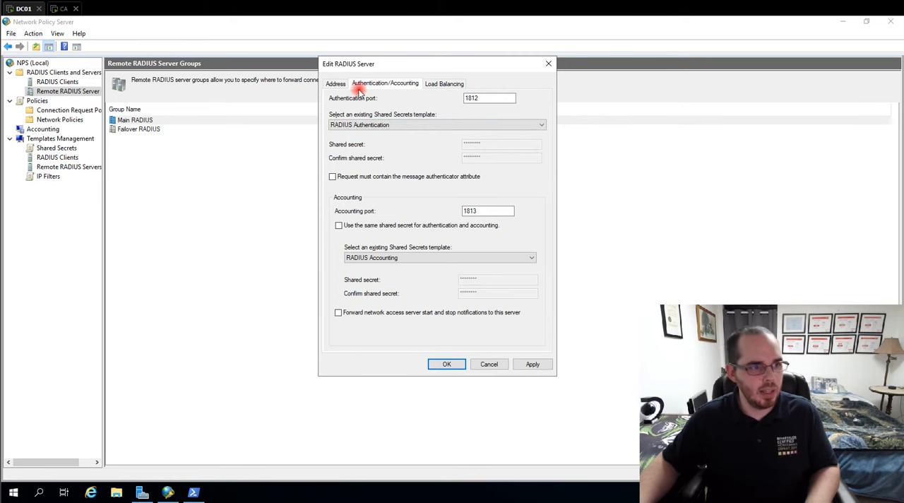
pyautogui.click(336, 83)
pyautogui.click(388, 84)
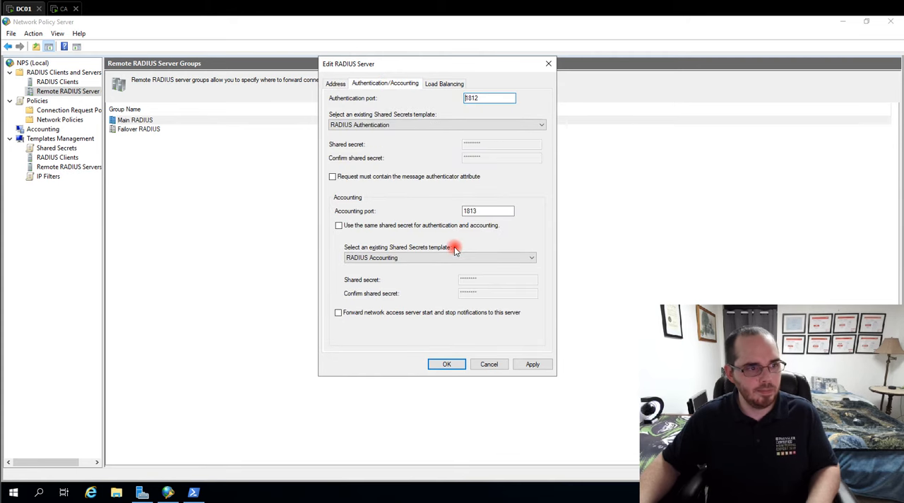
pyautogui.click(444, 84)
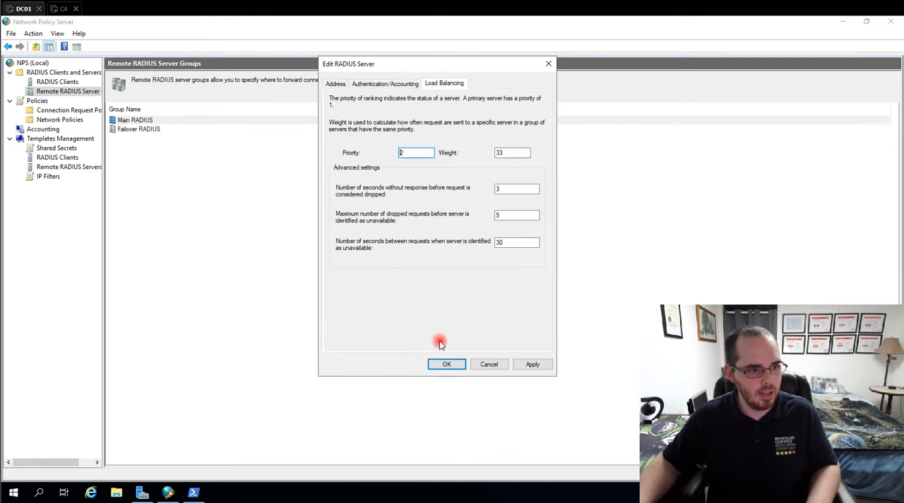
pyautogui.click(448, 363)
# - Assign the RADIUS Authentication and RADIUS Accounting secret templates to the 127.0.0.1 server and remove its message authenticator requirement
pyautogui.click(358, 167)
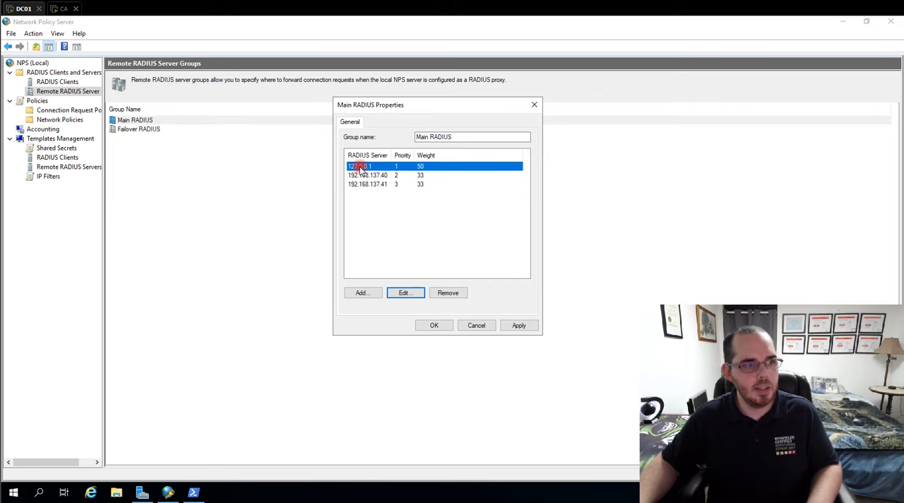
pyautogui.click(418, 294)
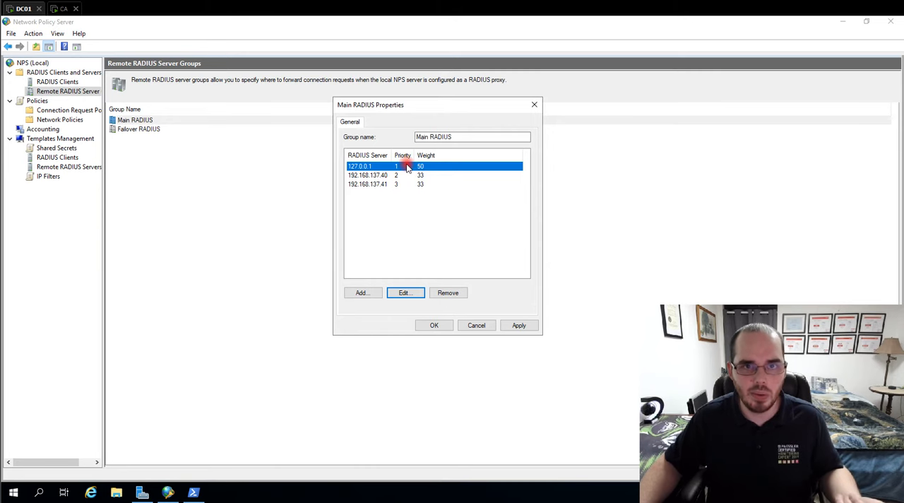
pyautogui.click(405, 293)
pyautogui.click(364, 84)
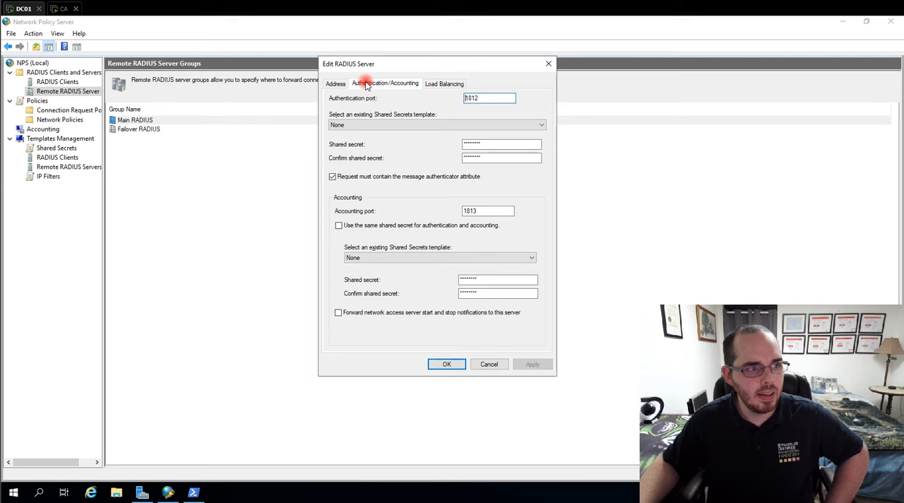
pyautogui.click(396, 124)
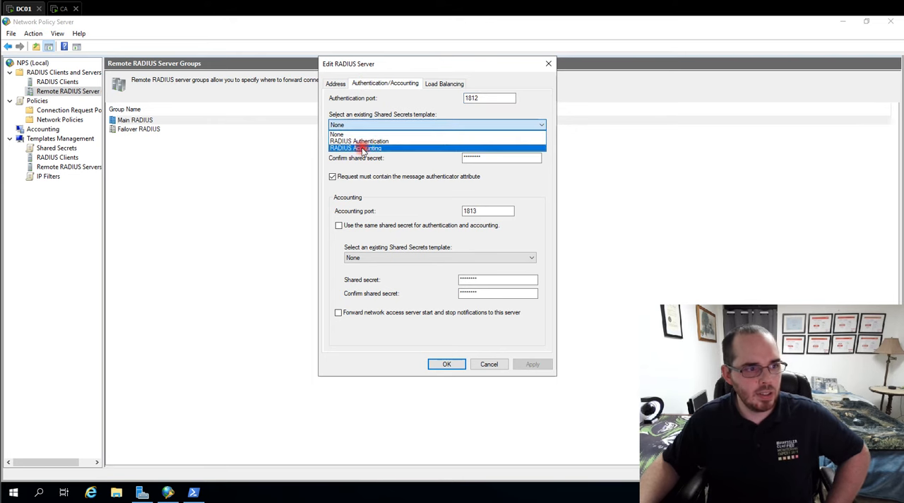
pyautogui.click(370, 143)
pyautogui.click(332, 177)
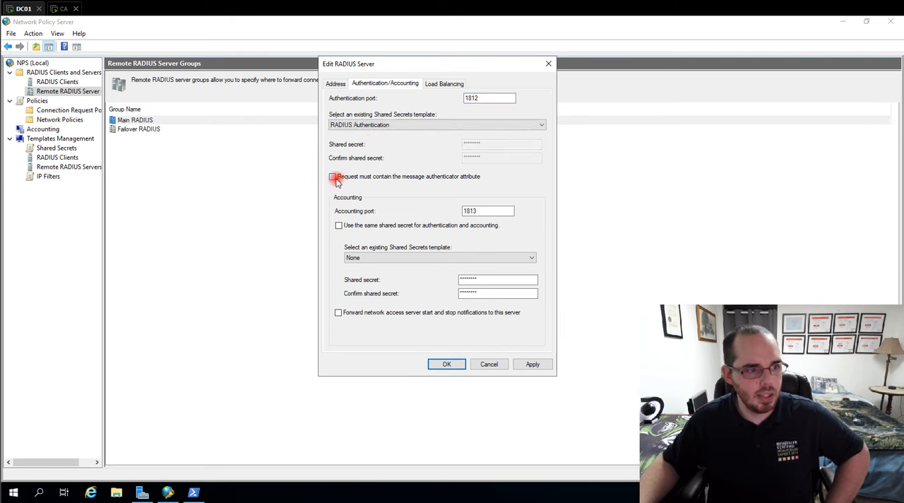
pyautogui.click(414, 257)
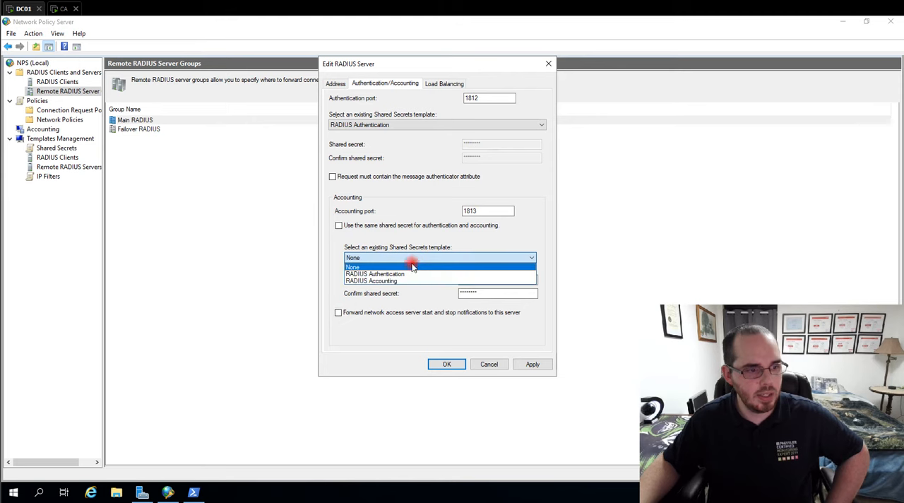
pyautogui.click(378, 281)
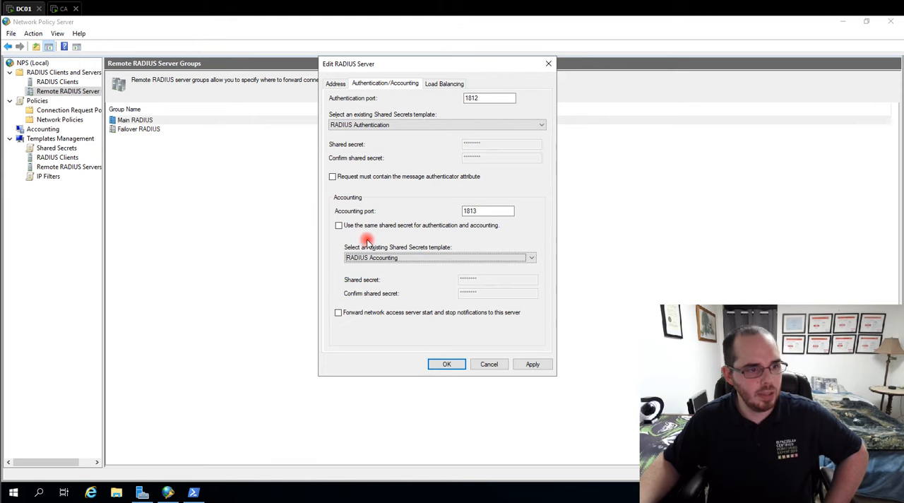
# - Set the 127.0.0.1 server's load-balancing weight to 34 and save the Main RADIUS group
pyautogui.click(434, 84)
pyautogui.doubleClick(503, 152)
pyautogui.write('30')
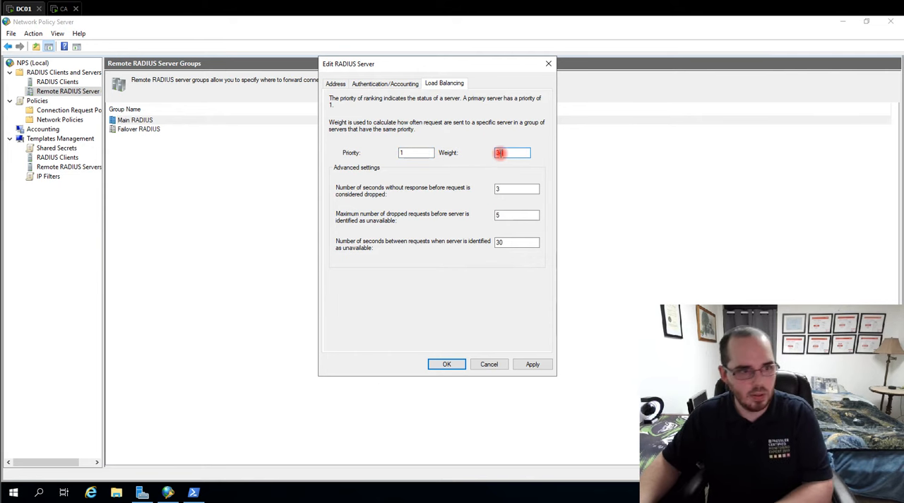
pyautogui.click(446, 364)
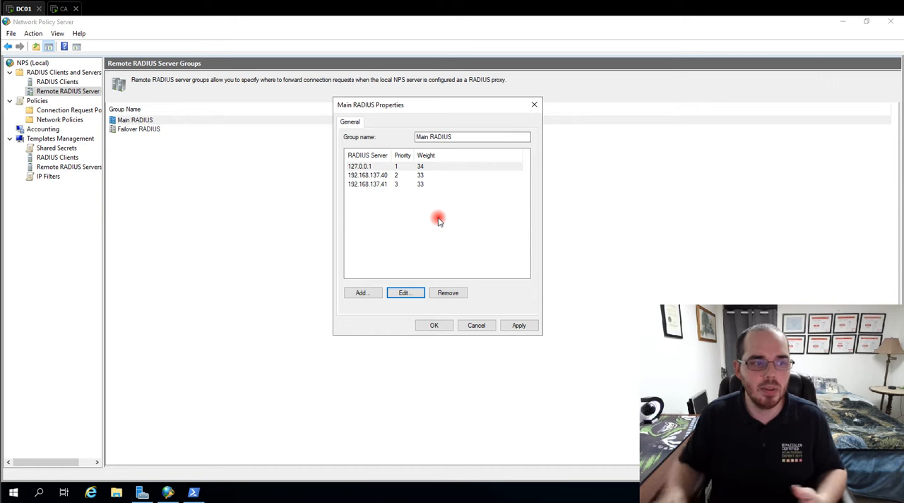
pyautogui.click(450, 327)
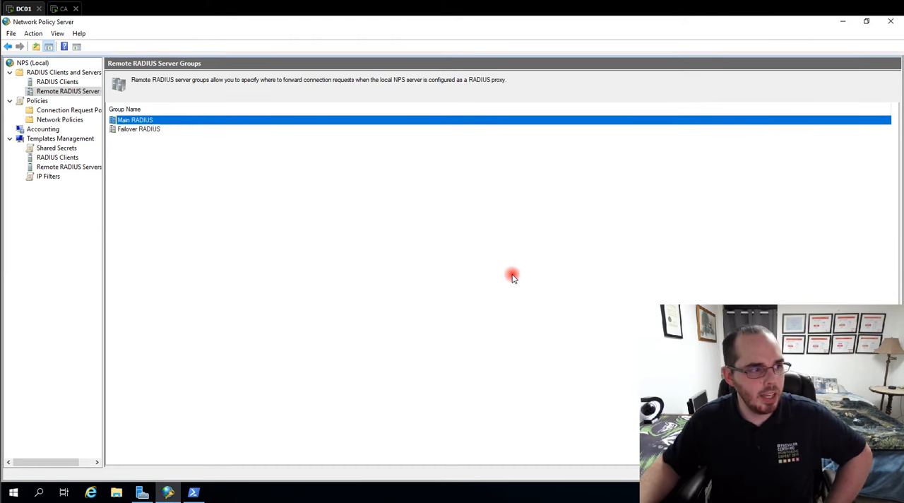
# - Open the Failover RADIUS group and start adding a RADIUS server with the address 192.168.137.41
pyautogui.doubleClick(130, 128)
pyautogui.click(387, 167)
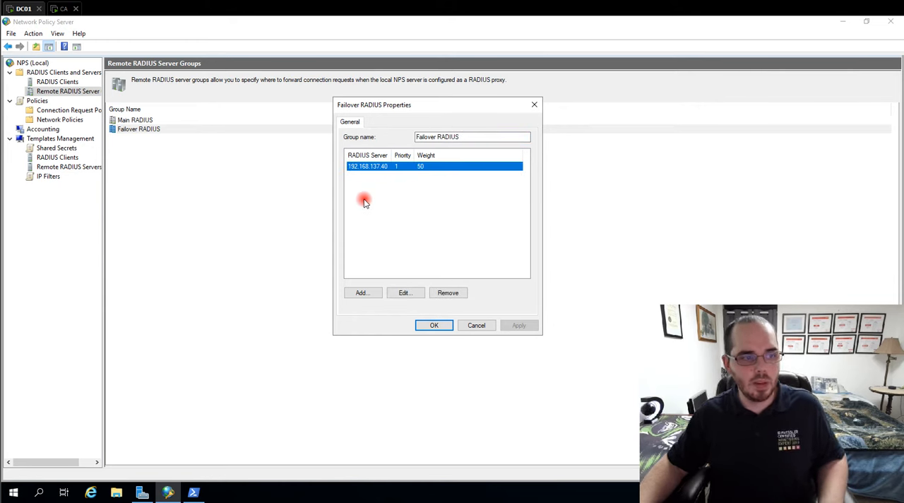
pyautogui.click(358, 292)
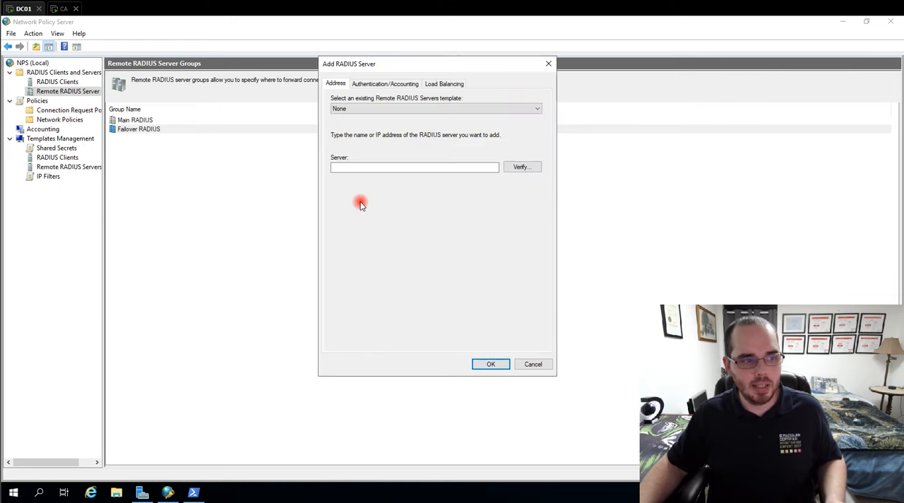
pyautogui.click(355, 168)
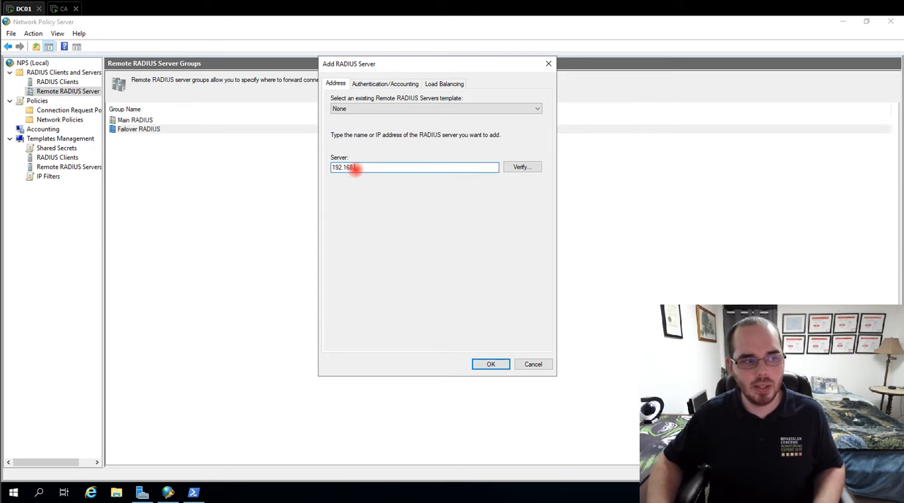
pyautogui.write('7.41')
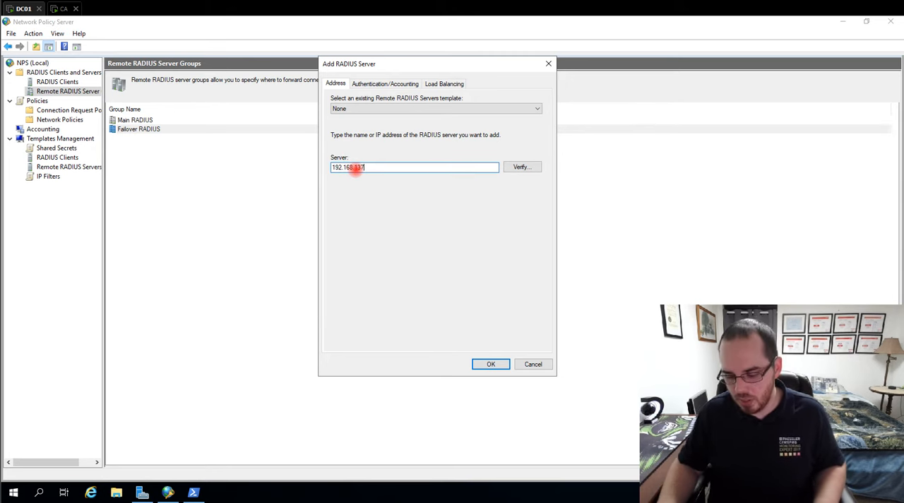
# - Choose separate RADIUS Authentication and RADIUS Accounting secret templates for the new failover server and disable forwarding of start and stop notifications
pyautogui.click(385, 84)
pyautogui.click(360, 125)
pyautogui.click(360, 142)
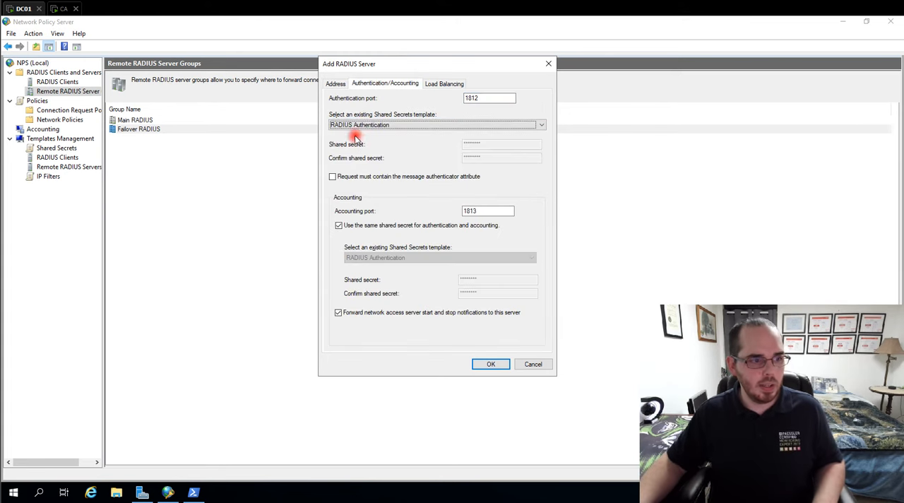
pyautogui.click(338, 225)
pyautogui.click(365, 258)
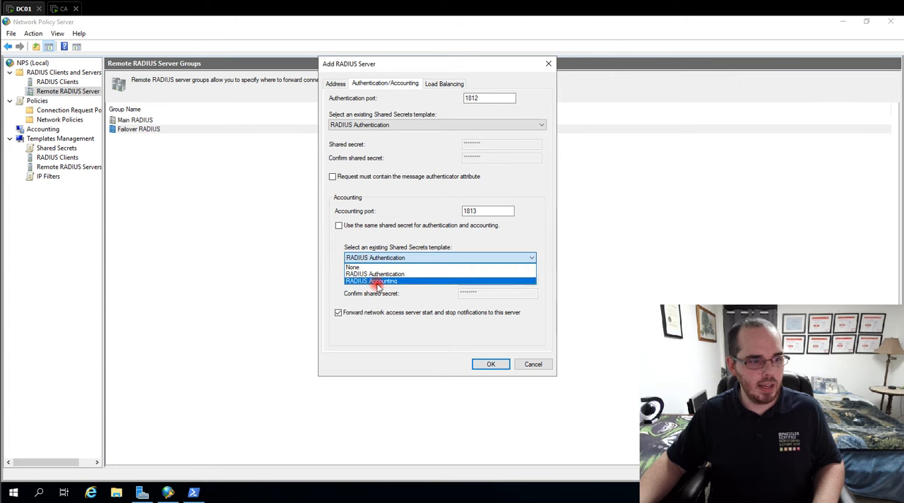
pyautogui.click(375, 281)
pyautogui.click(338, 312)
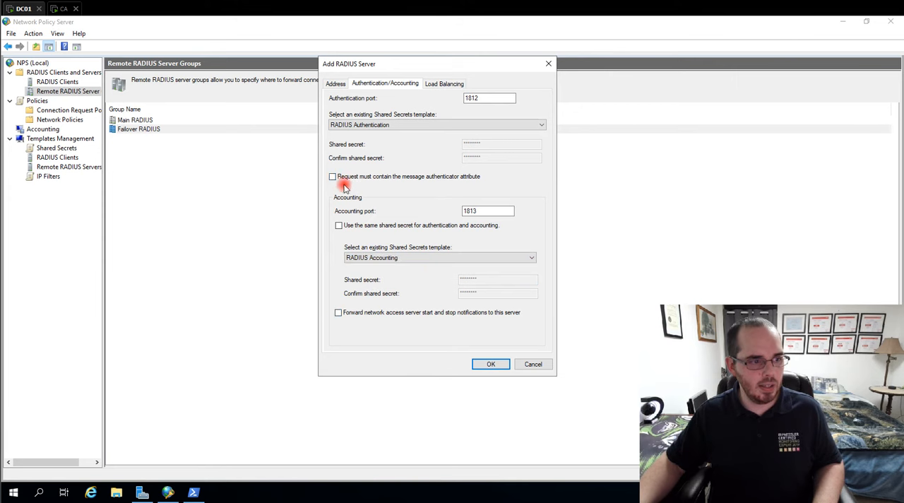
# - Set the load-balancing priority of the new 192.168.137.41 server to 2 and save the Failover RADIUS group
pyautogui.click(436, 86)
pyautogui.click(413, 154)
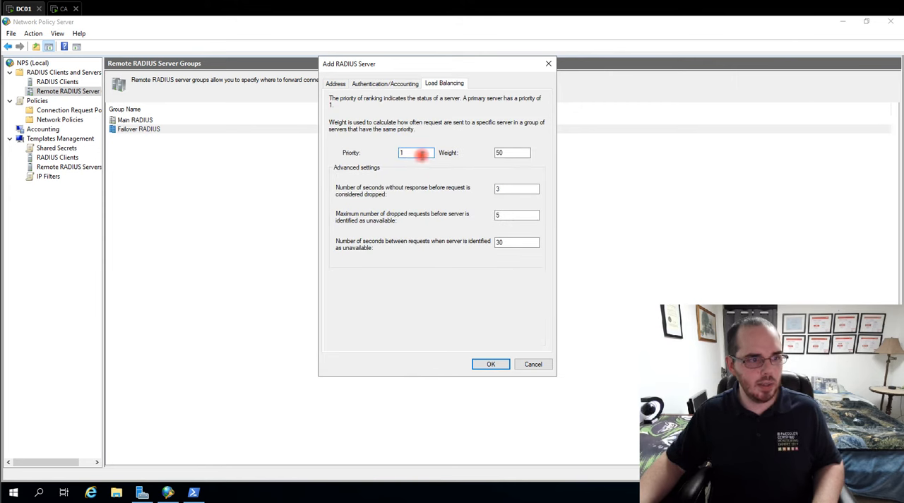
pyautogui.press('BackSpace')
pyautogui.write('2')
pyautogui.click(493, 364)
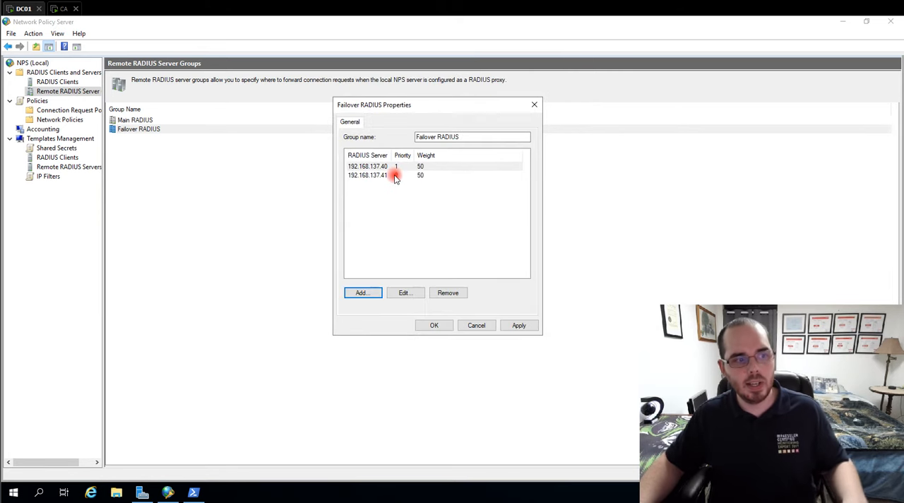
pyautogui.click(386, 175)
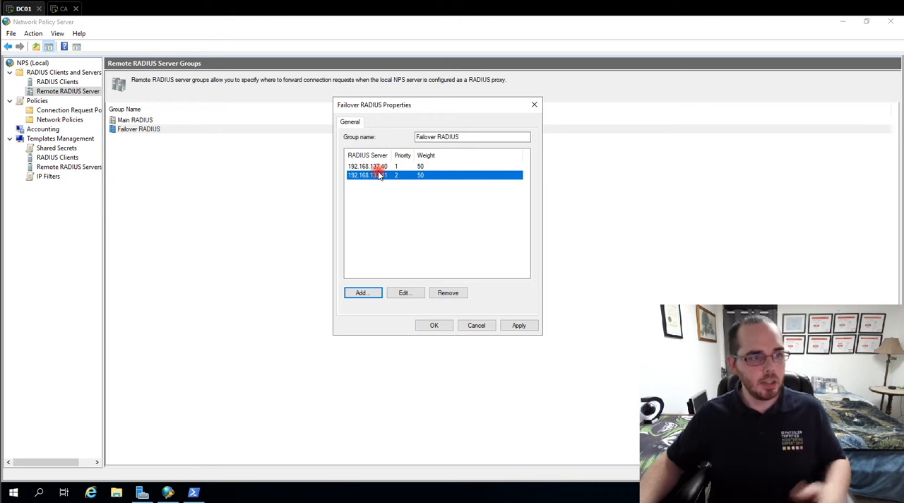
pyautogui.click(434, 325)
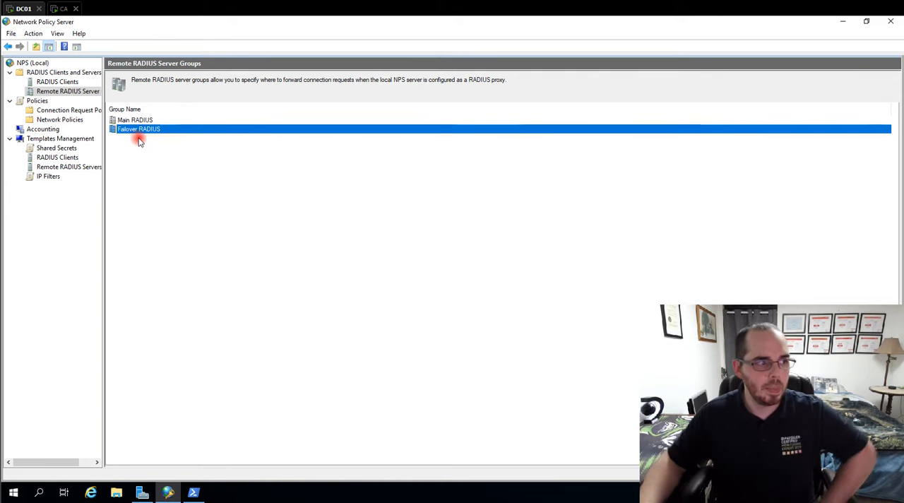
# - Review the Connection Request Policies and Network Policies lists, returning to Connection Request Policies
pyautogui.click(62, 83)
pyautogui.click(88, 94)
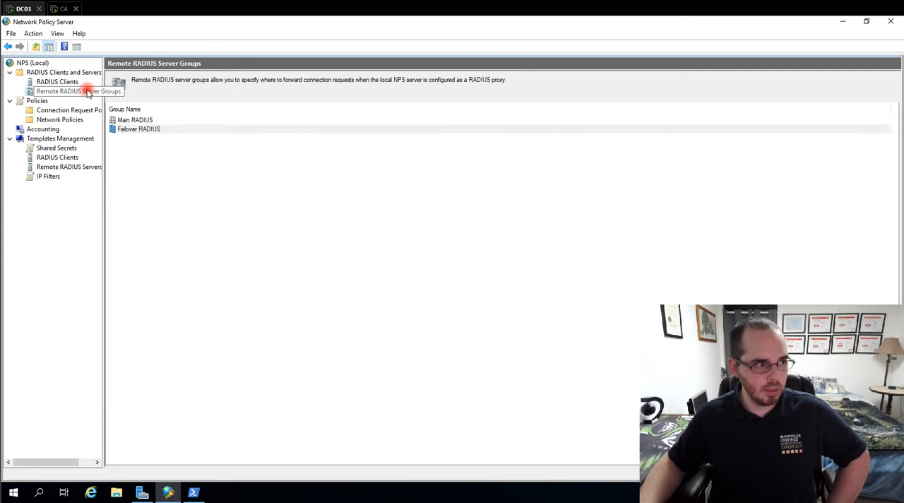
pyautogui.click(62, 111)
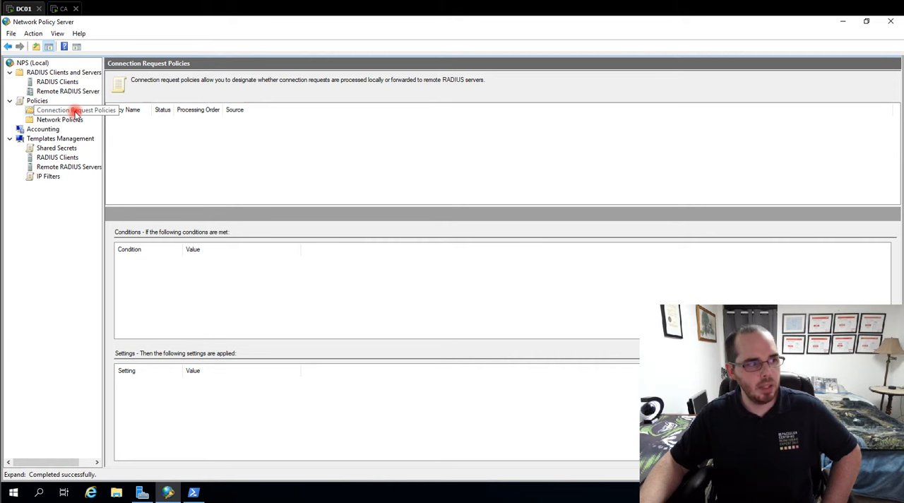
pyautogui.rightClick(76, 112)
pyautogui.click(60, 114)
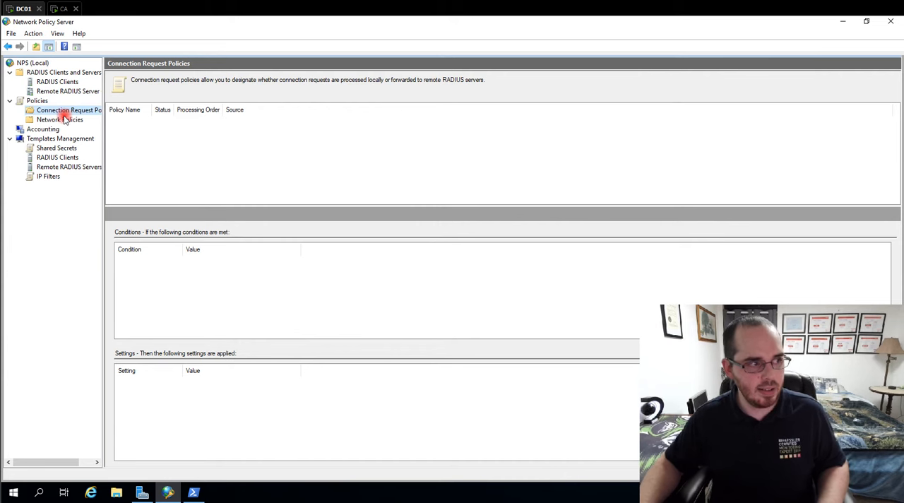
pyautogui.click(64, 119)
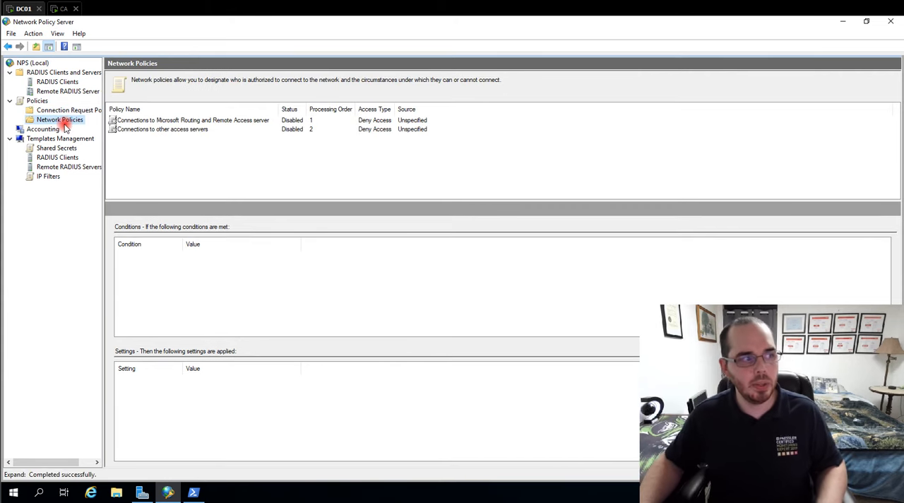
pyautogui.click(80, 111)
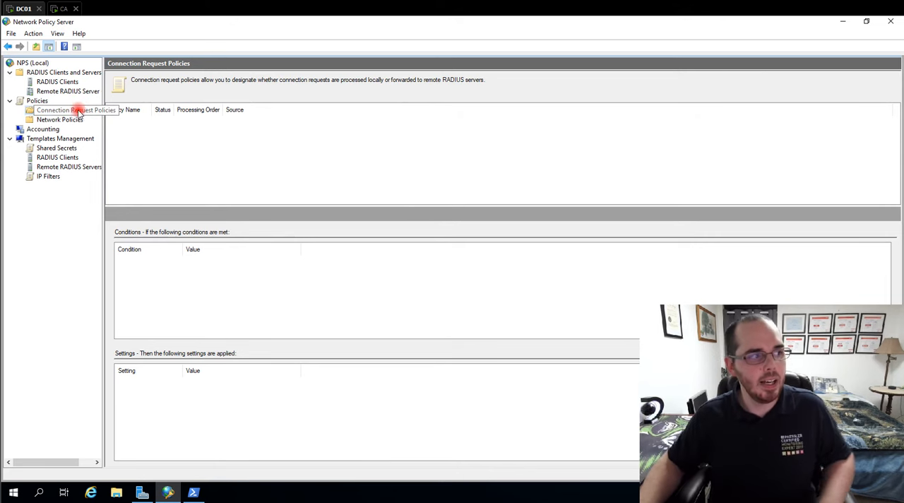
# - Start a new connection request policy named "NSA-Van-099 RADIUS Server Authentication and Authorization"
pyautogui.rightClick(74, 112)
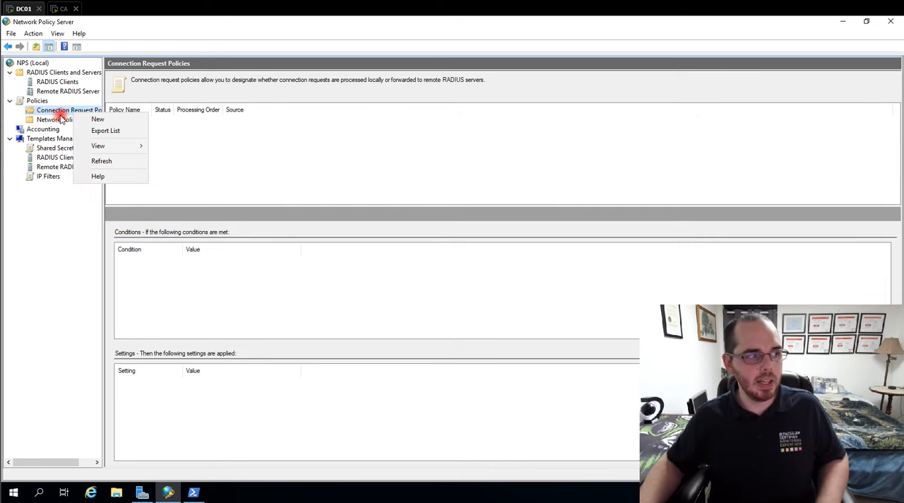
pyautogui.click(96, 120)
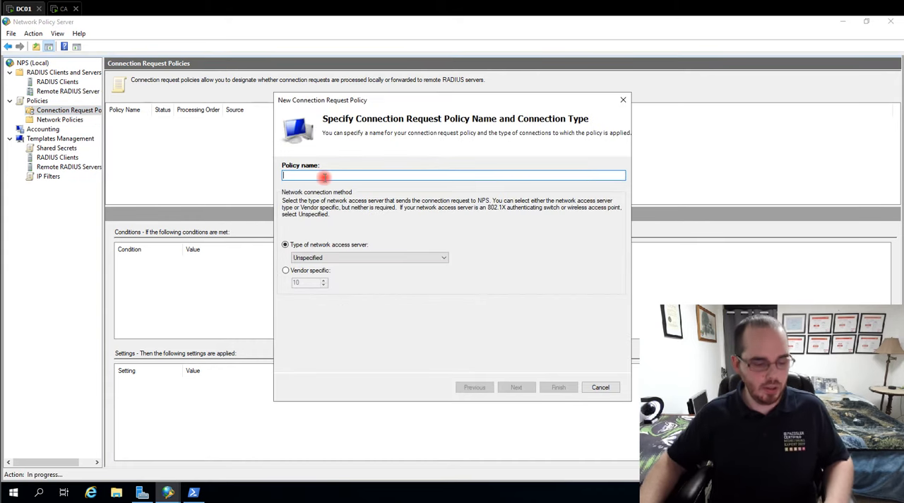
pyautogui.write('PA')
pyautogui.press('BackSpace')
pyautogui.press('BackSpace')
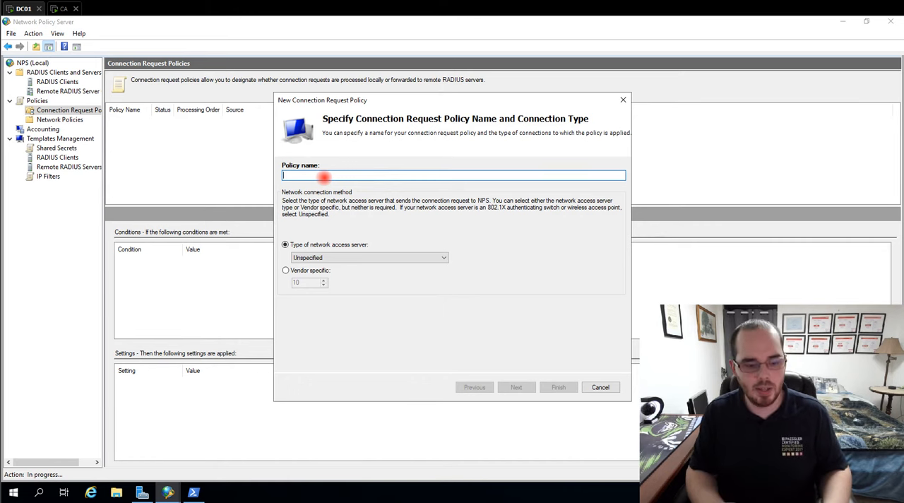
pyautogui.write('NSA')
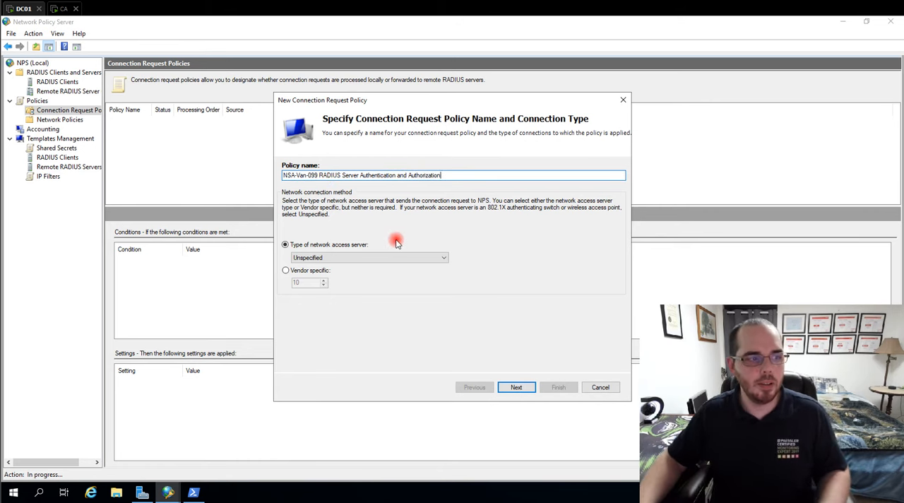
# - Check the available network access server types, use Unspecified, and proceed to the policy conditions
pyautogui.click(339, 257)
pyautogui.click(339, 263)
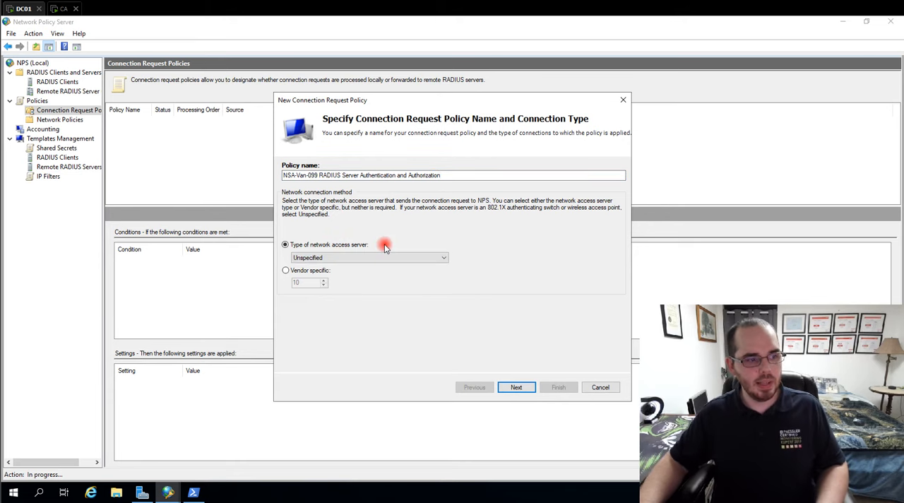
pyautogui.click(447, 258)
pyautogui.click(456, 239)
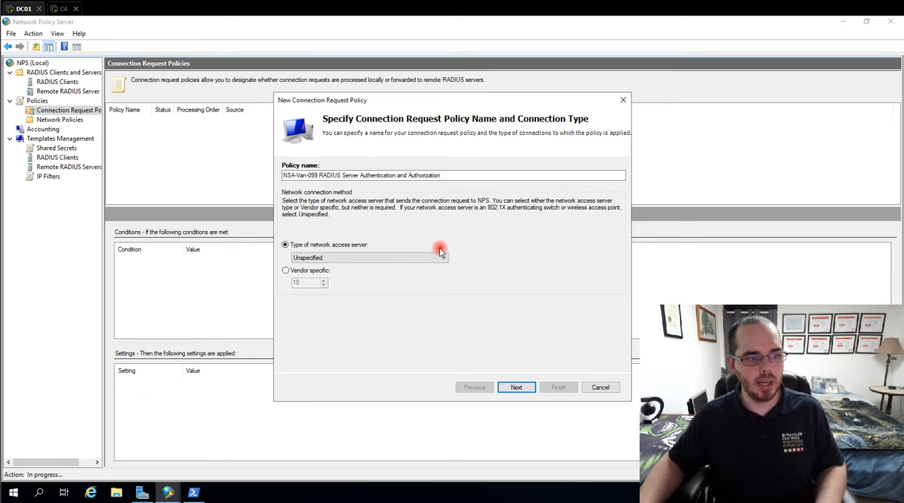
pyautogui.click(439, 253)
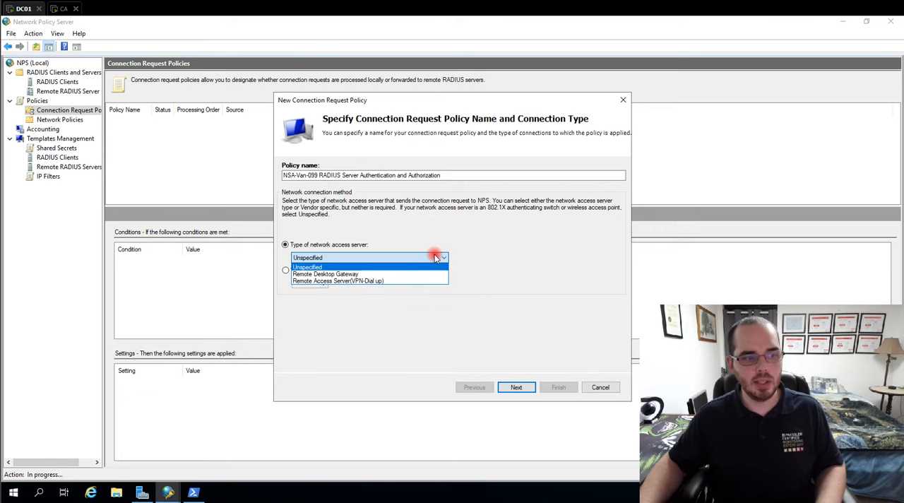
pyautogui.click(388, 240)
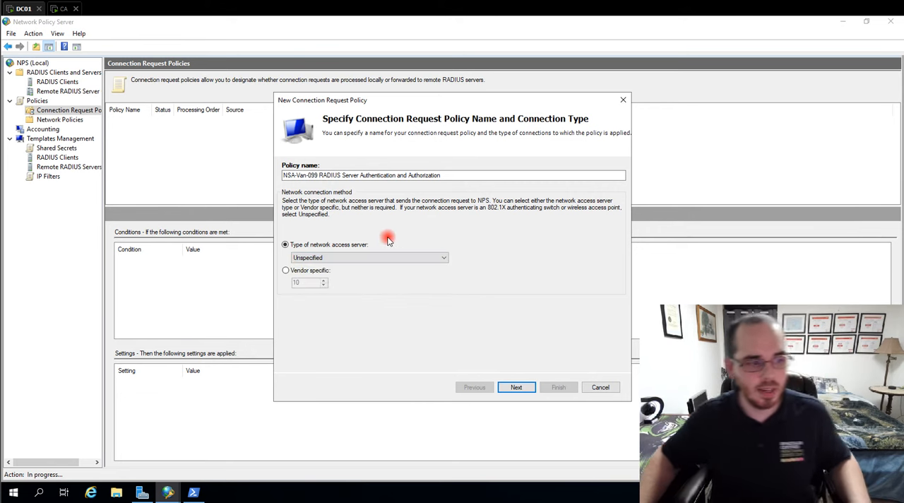
pyautogui.click(377, 259)
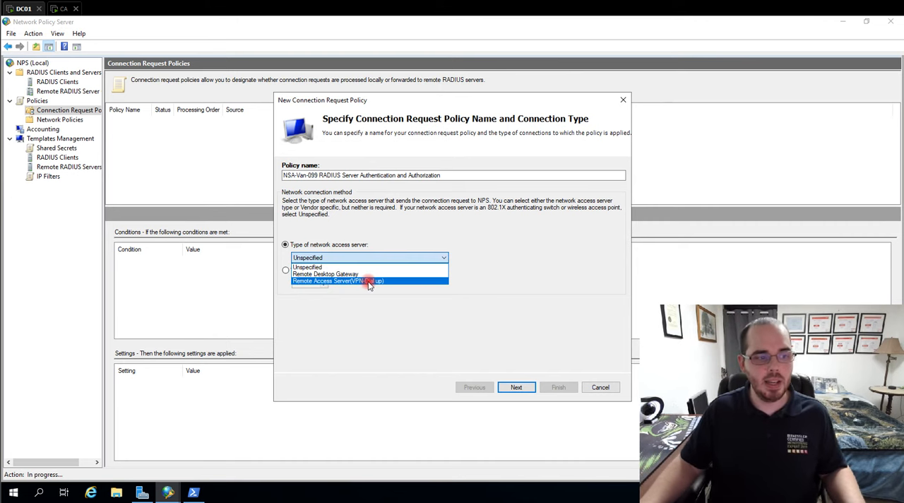
pyautogui.click(397, 243)
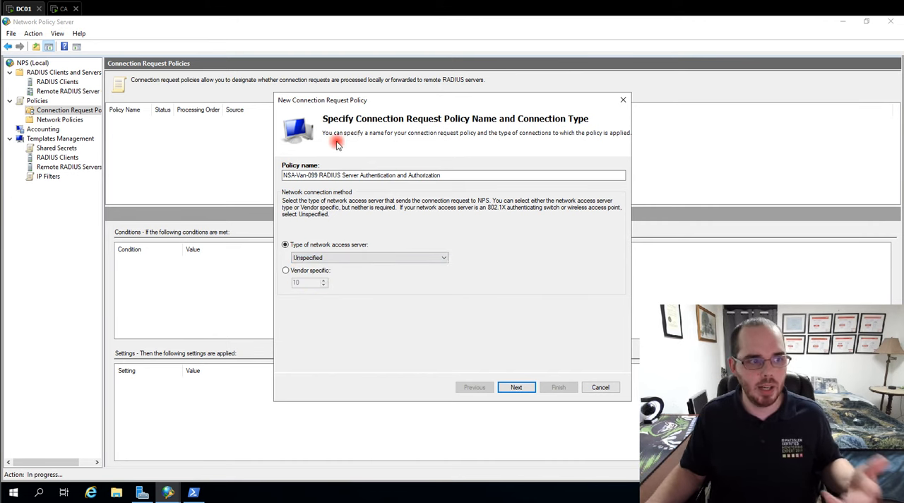
pyautogui.click(514, 387)
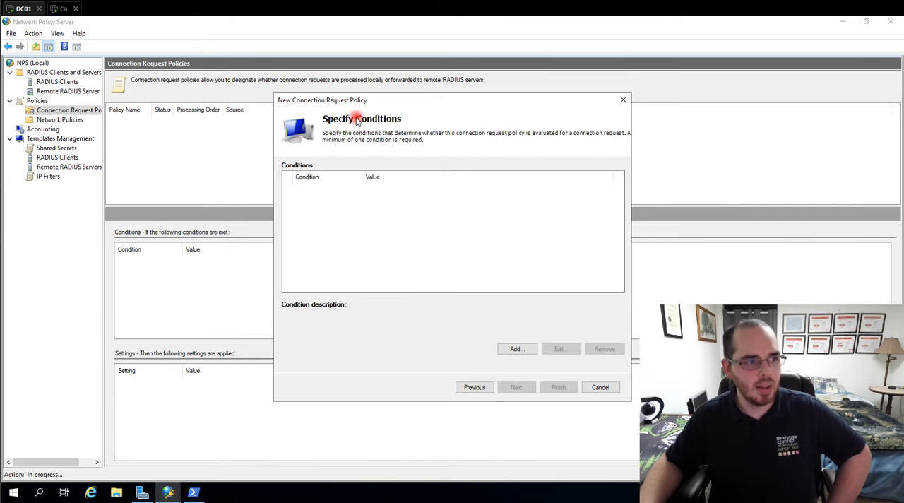
# - Add a NAS Port Type condition matching Wireless - IEEE 802.11 or Wireless - Other and proceed to connection request forwarding
pyautogui.click(517, 349)
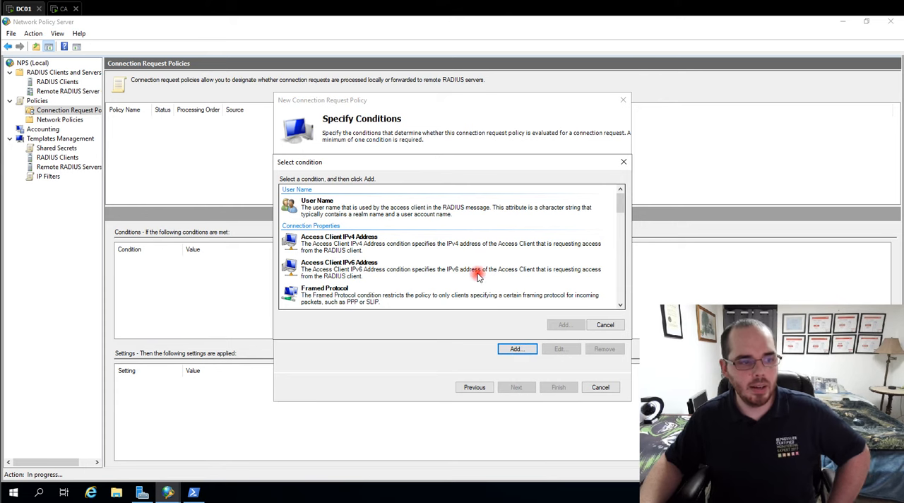
pyautogui.scroll(-10, 473, 268)
pyautogui.click(344, 283)
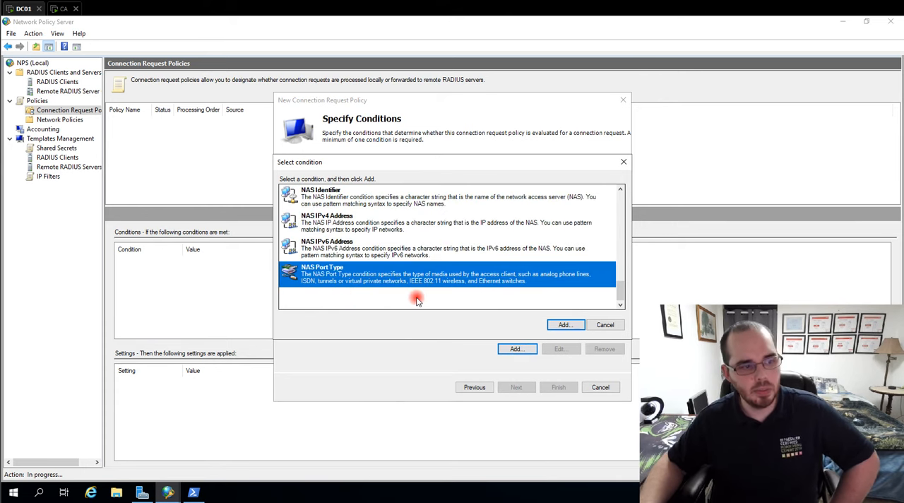
pyautogui.click(564, 326)
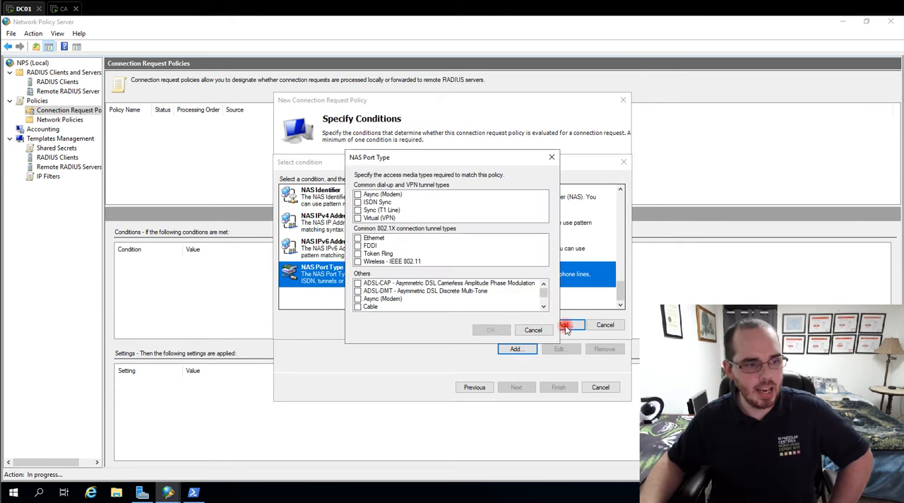
pyautogui.click(359, 262)
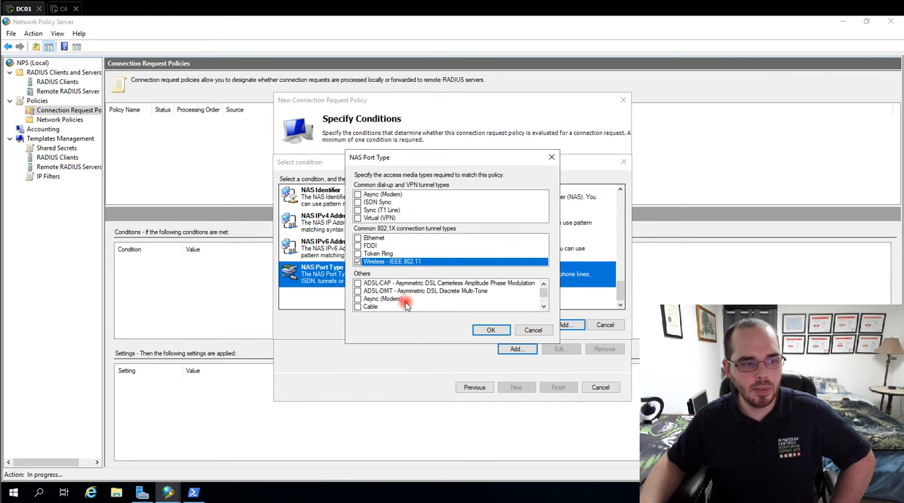
pyautogui.scroll(-5, 405, 302)
pyautogui.click(359, 283)
pyautogui.click(493, 331)
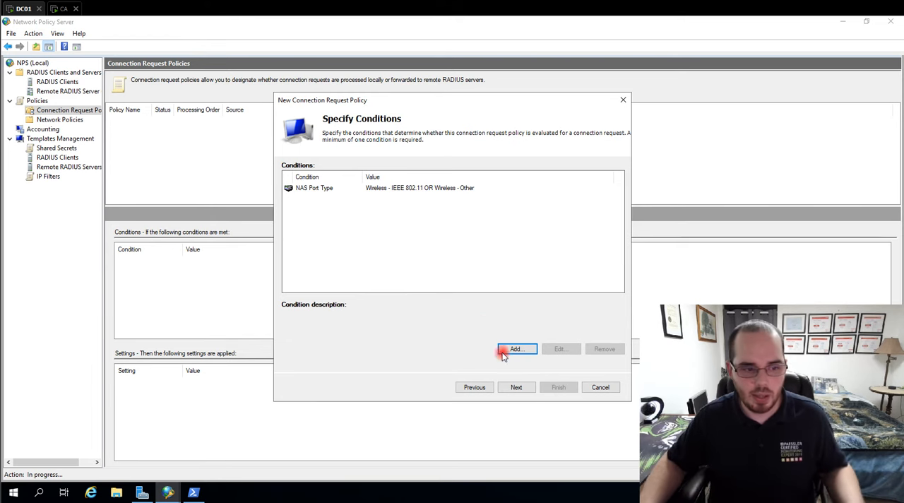
pyautogui.click(518, 387)
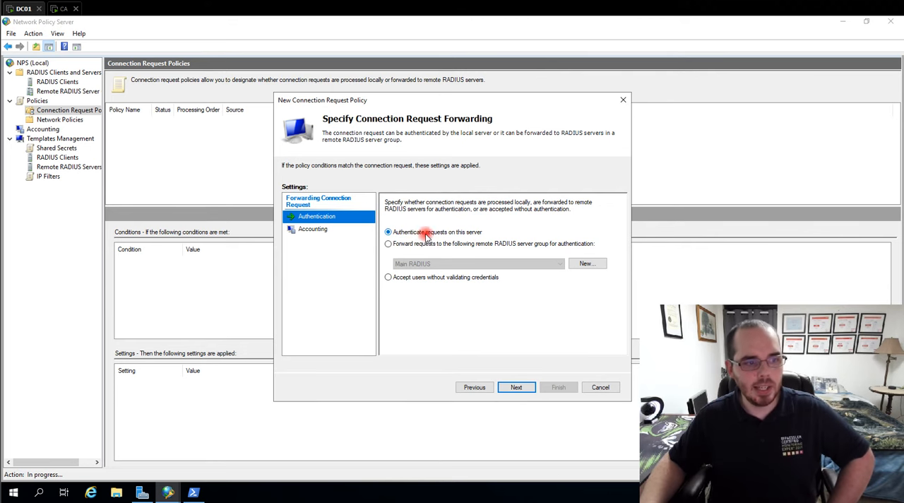
# - Check the accounting forwarding options and try forwarding authentication requests to the Main RADIUS server group
pyautogui.click(313, 229)
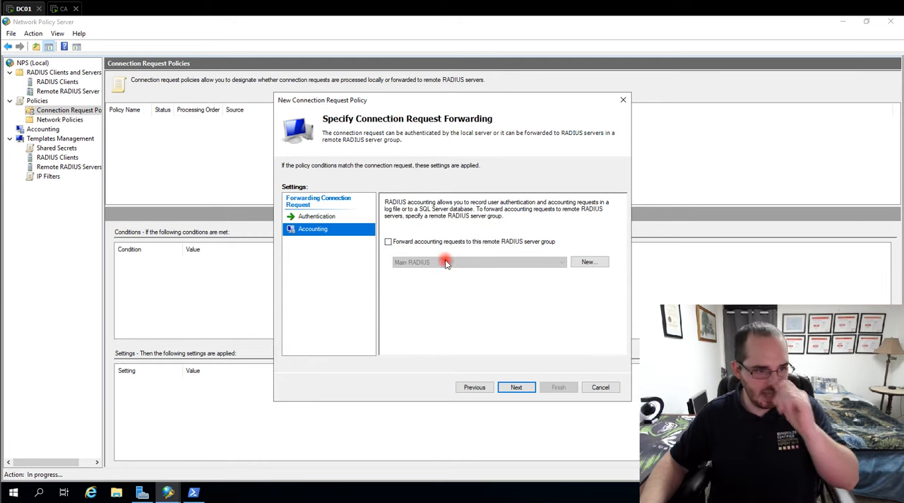
pyautogui.click(319, 217)
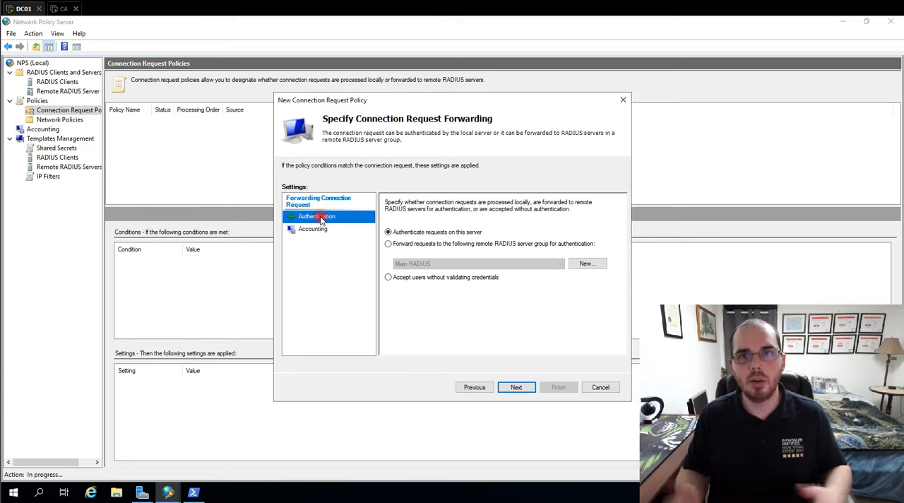
pyautogui.click(389, 243)
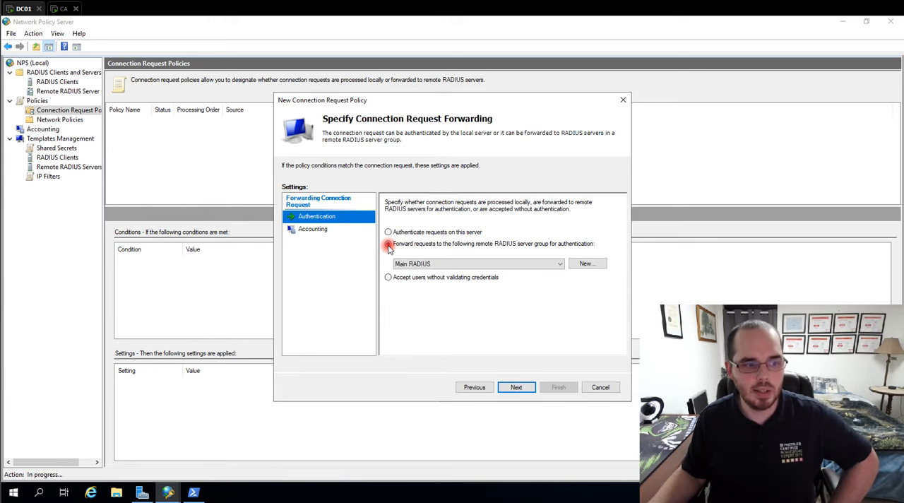
pyautogui.click(423, 263)
pyautogui.click(411, 274)
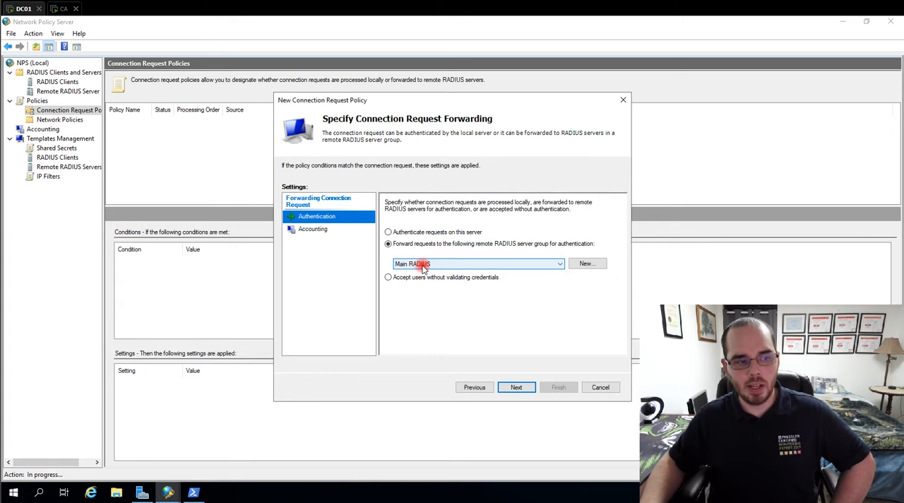
pyautogui.click(424, 267)
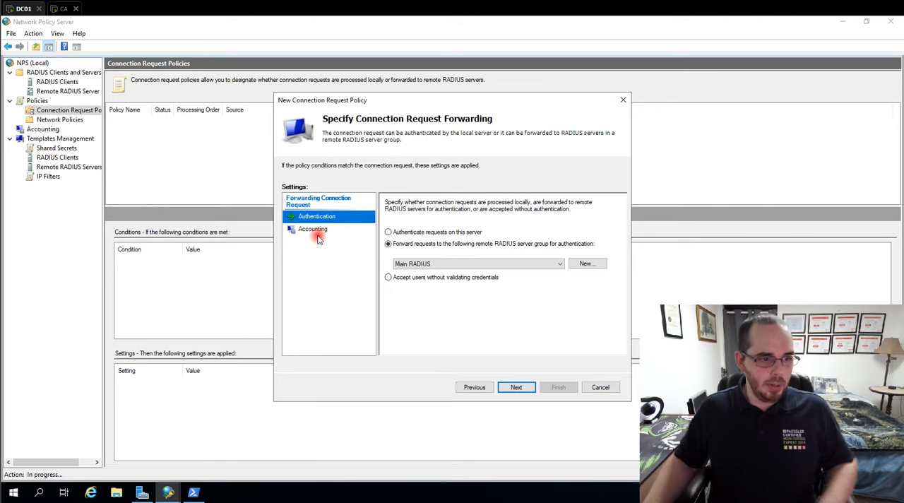
# - Have this server authenticate requests, and proceed to Configure Settings without accounting forwarding or an authentication settings override
pyautogui.click(393, 233)
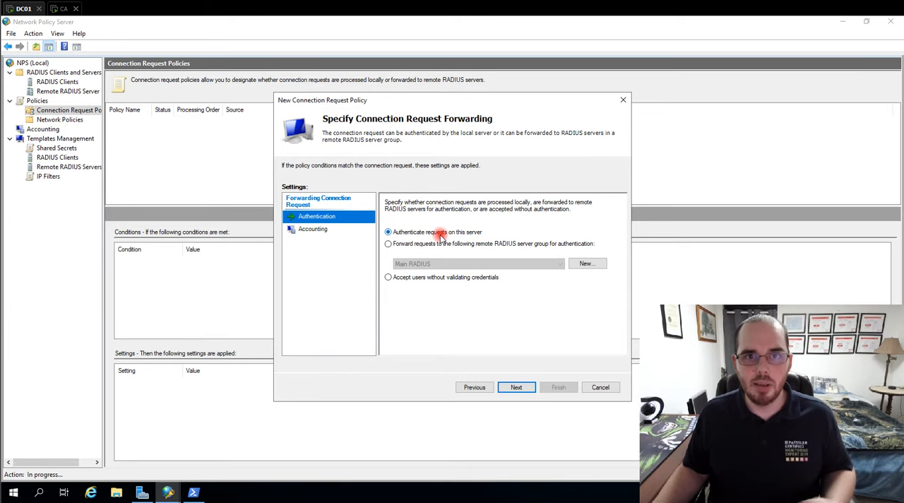
pyautogui.click(316, 235)
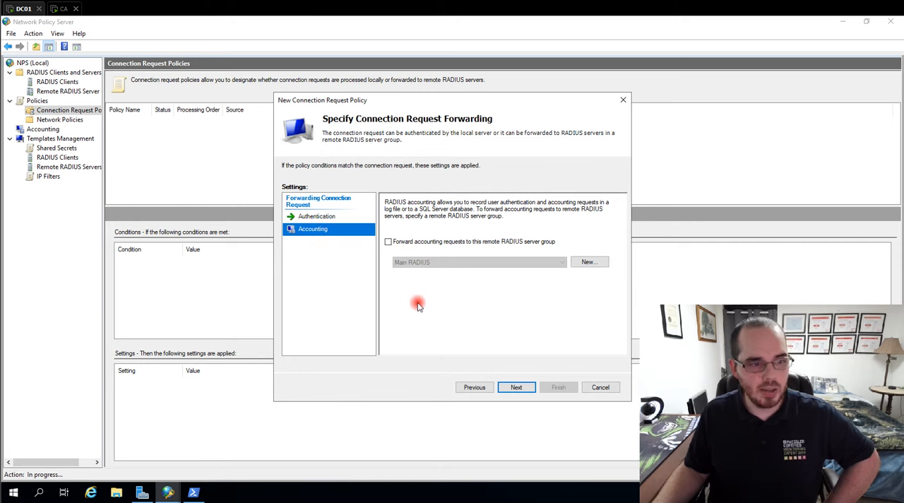
pyautogui.click(514, 388)
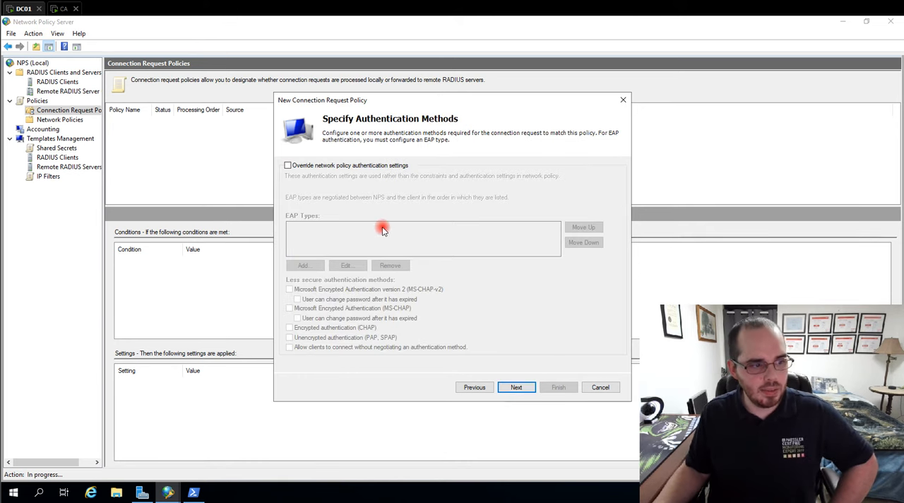
pyautogui.click(524, 389)
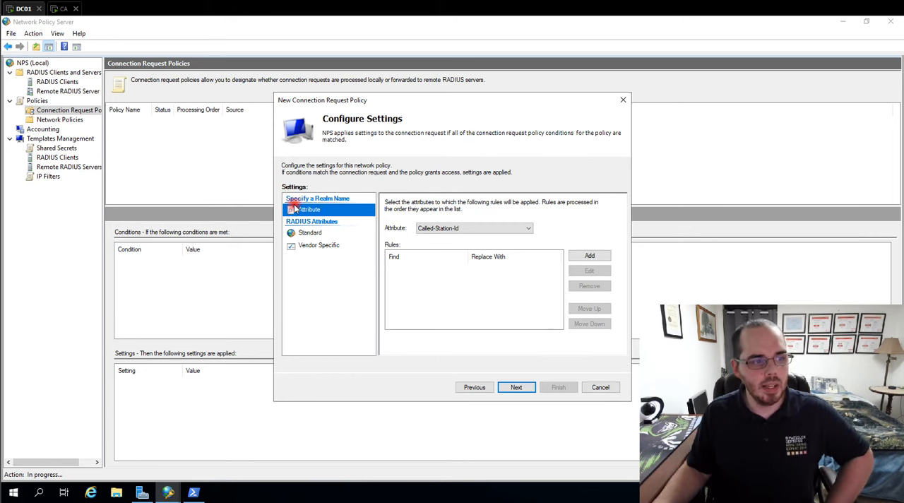
# - Review the standard and vendor-specific RADIUS attributes, finish the connection request policy, and widen the Policy Name column
pyautogui.click(303, 234)
pyautogui.click(323, 246)
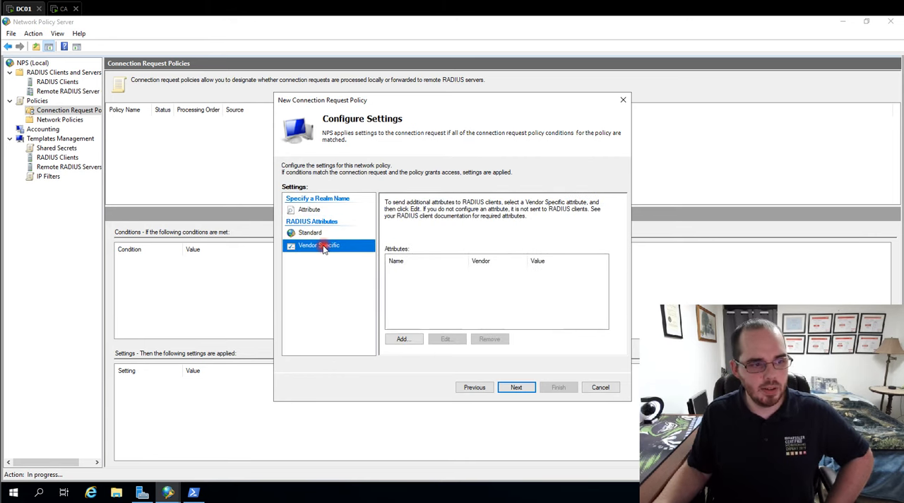
pyautogui.click(518, 388)
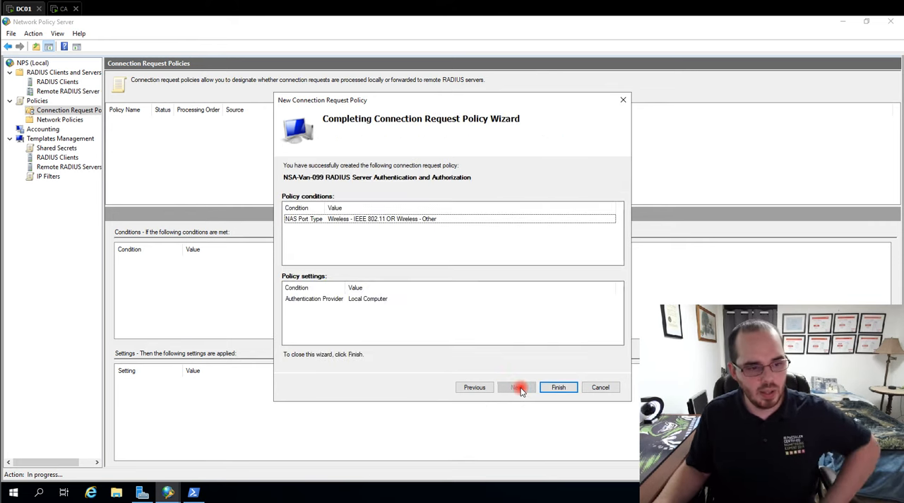
pyautogui.click(558, 388)
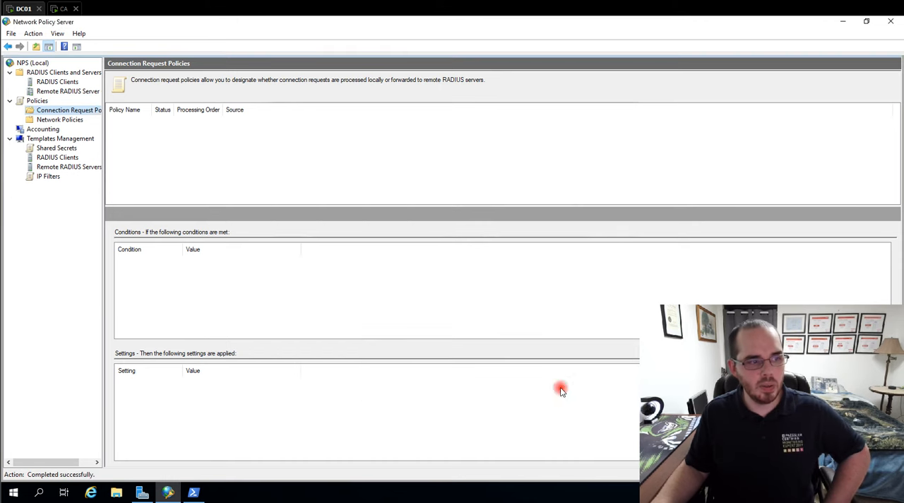
pyautogui.moveTo(151, 105); pyautogui.dragTo(326, 113)
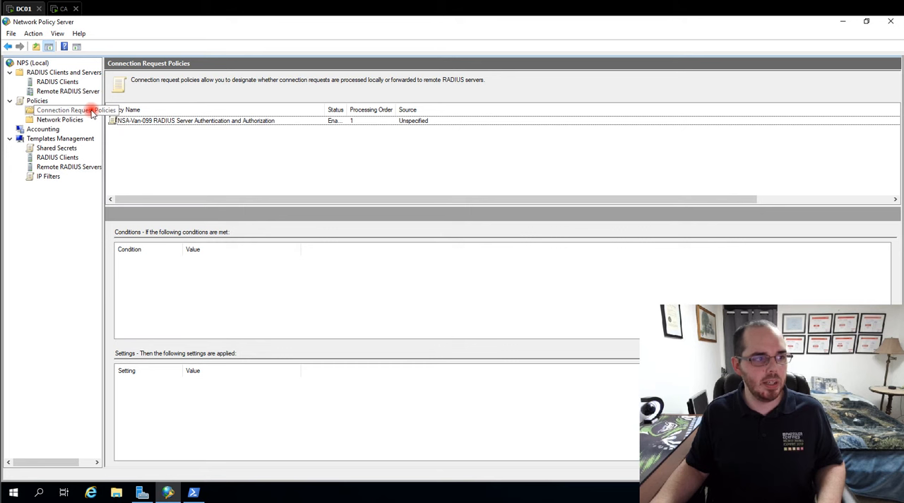
# - Start a new network policy named EAP-TLS with an Unspecified network access server type and proceed to its conditions
pyautogui.click(58, 120)
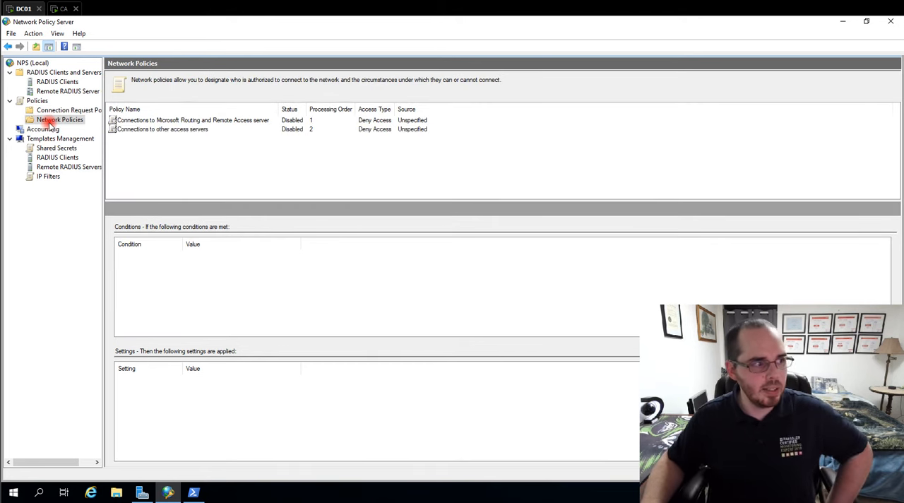
pyautogui.rightClick(50, 123)
pyautogui.click(72, 131)
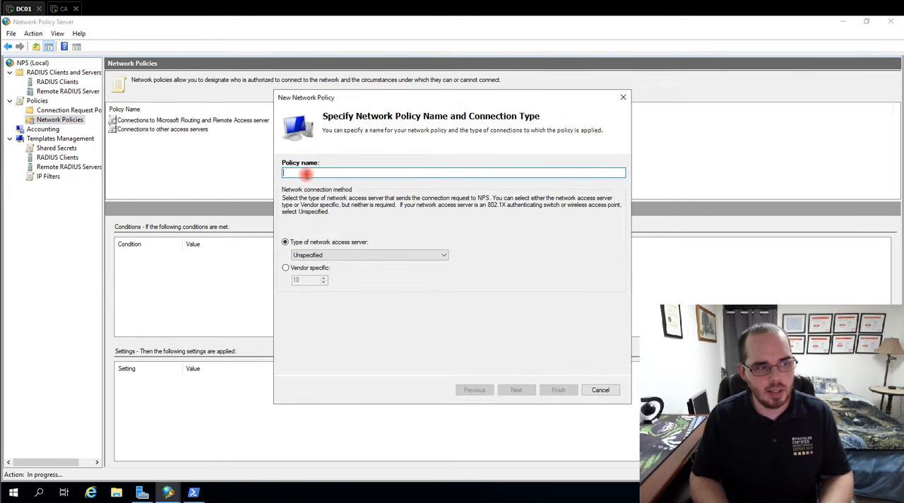
pyautogui.write('EAP-TLS')
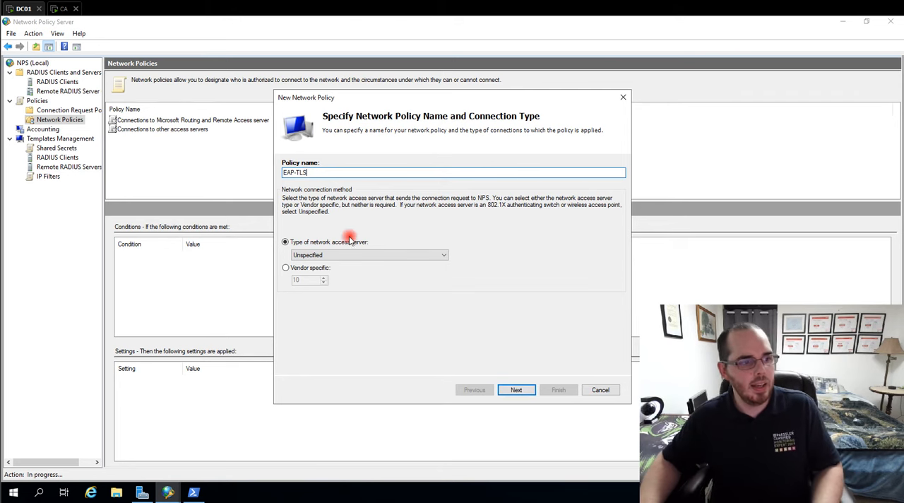
pyautogui.click(530, 390)
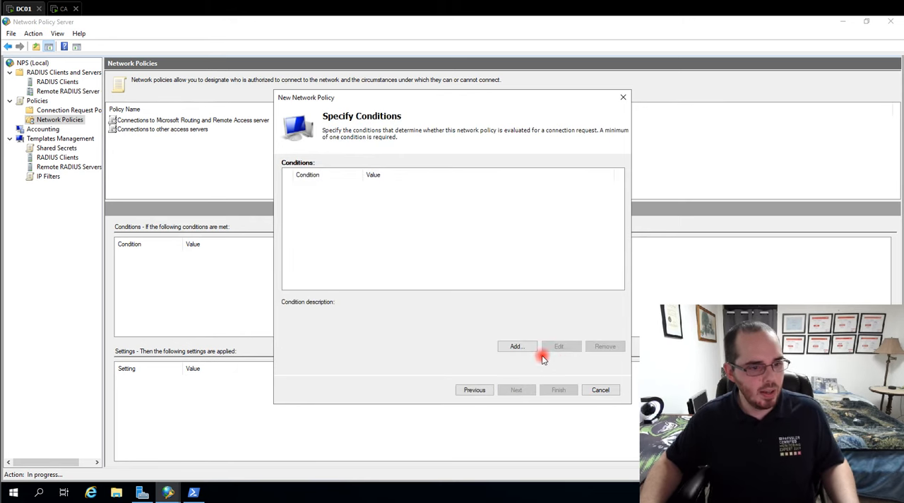
# - Add a NAS Port Type condition matching Wireless - IEEE 802.11 or Wireless - Other and proceed to the access permission
pyautogui.click(514, 347)
pyautogui.scroll(-10, 420, 269)
pyautogui.click(368, 277)
pyautogui.click(564, 325)
pyautogui.click(361, 261)
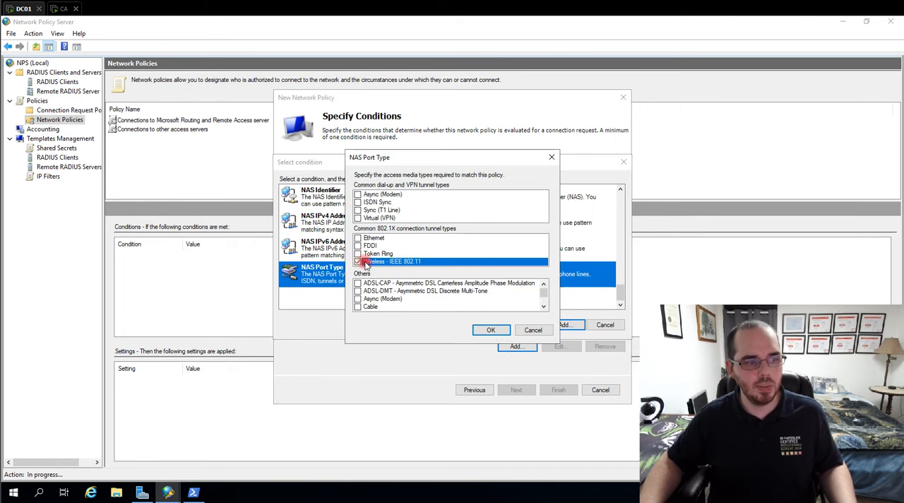
pyautogui.scroll(-6, 372, 284)
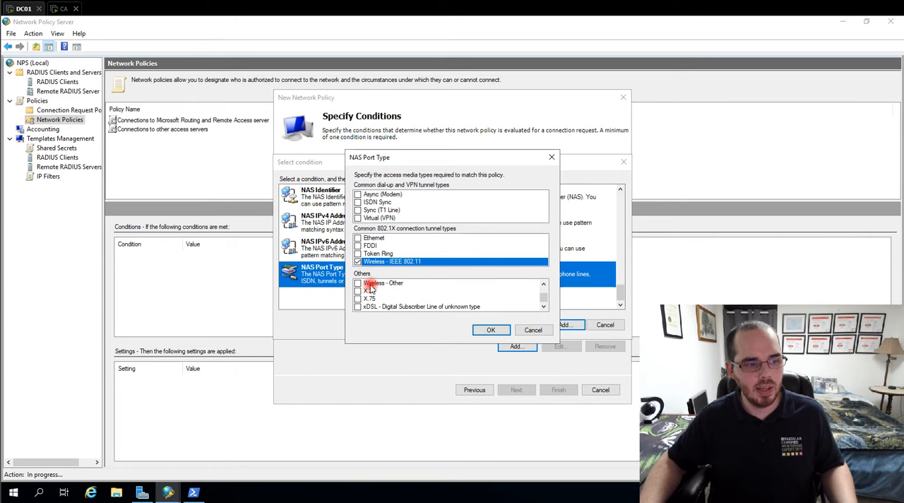
pyautogui.click(358, 283)
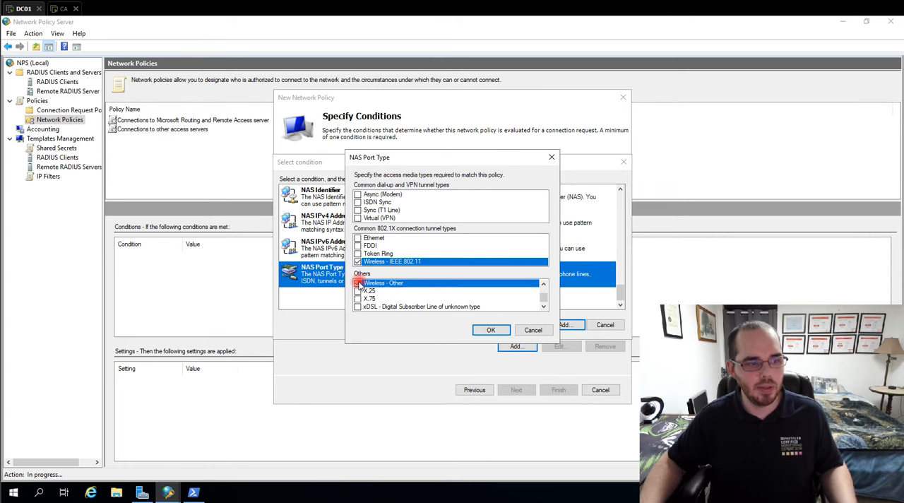
pyautogui.click(492, 333)
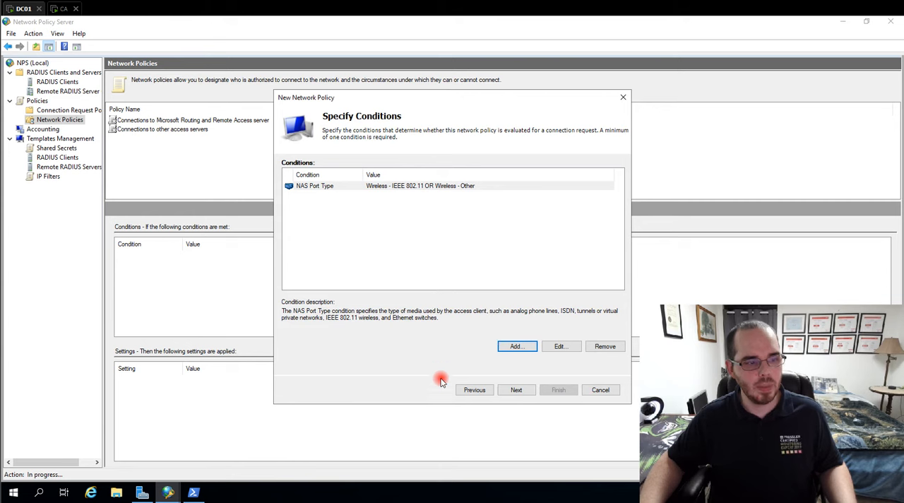
pyautogui.click(517, 390)
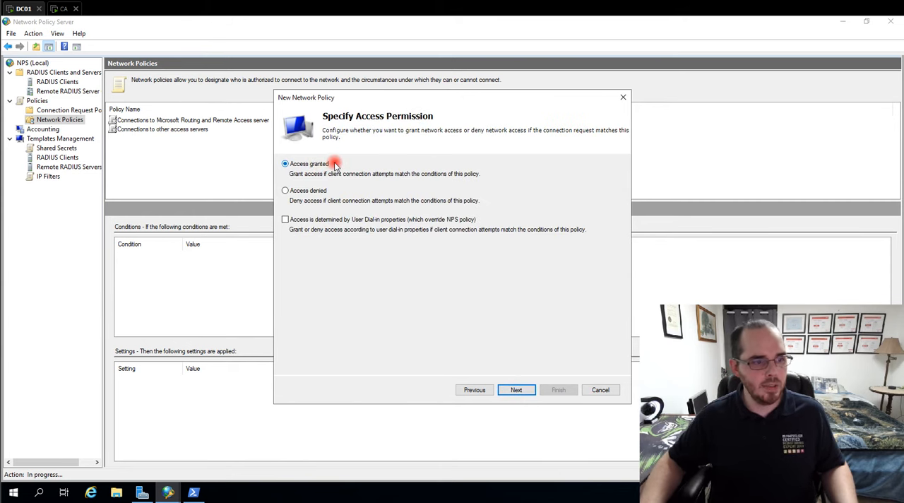
# - Switch to Server Manager, launch Active Directory Users and Computers, and bring up the Dial-in properties of the personal user account
pyautogui.click(142, 493)
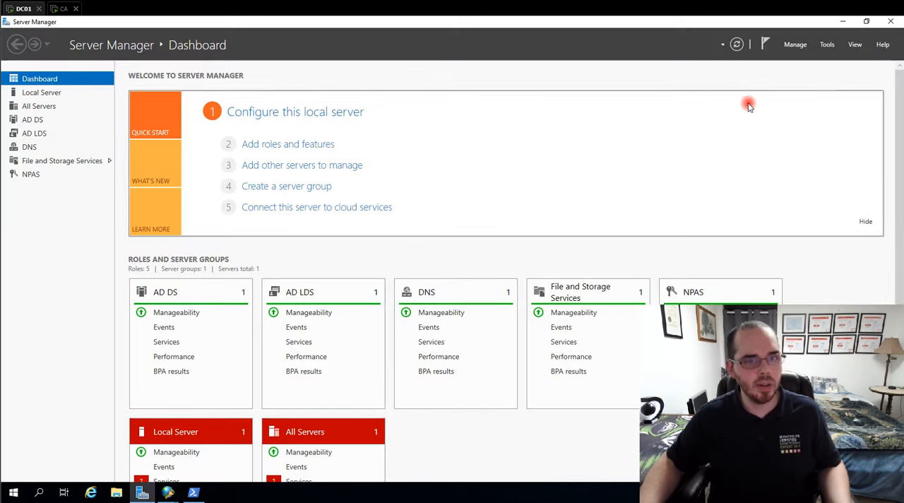
pyautogui.click(828, 44)
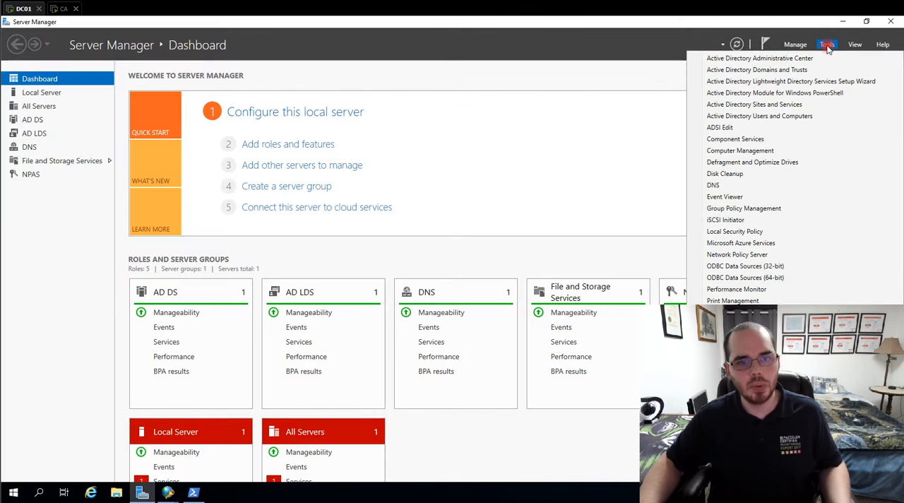
pyautogui.click(734, 119)
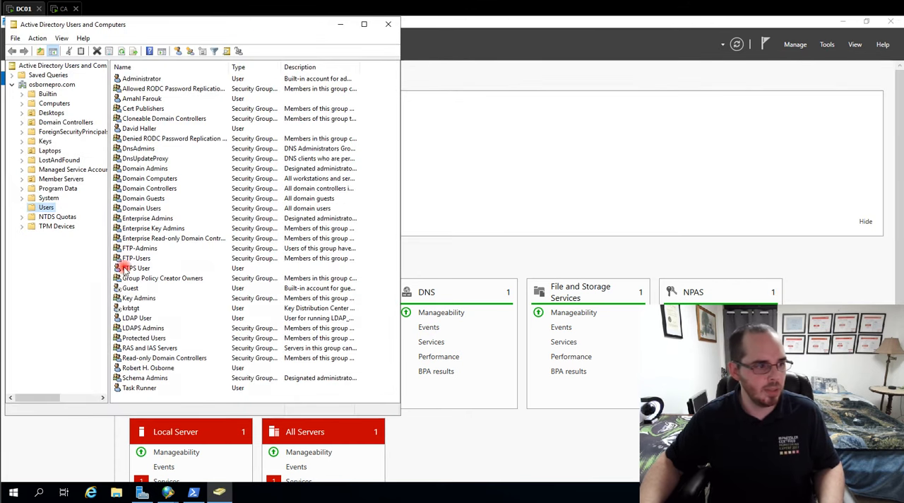
pyautogui.doubleClick(132, 367)
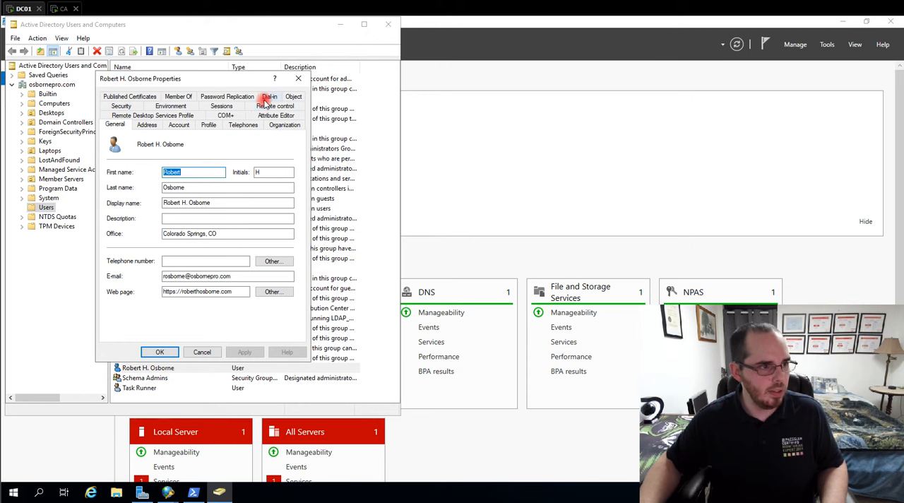
pyautogui.click(268, 98)
# - Try the Allow and Deny access options, then save the user's network access permission as Control access through NPS Network Policy
pyautogui.click(112, 152)
pyautogui.click(113, 164)
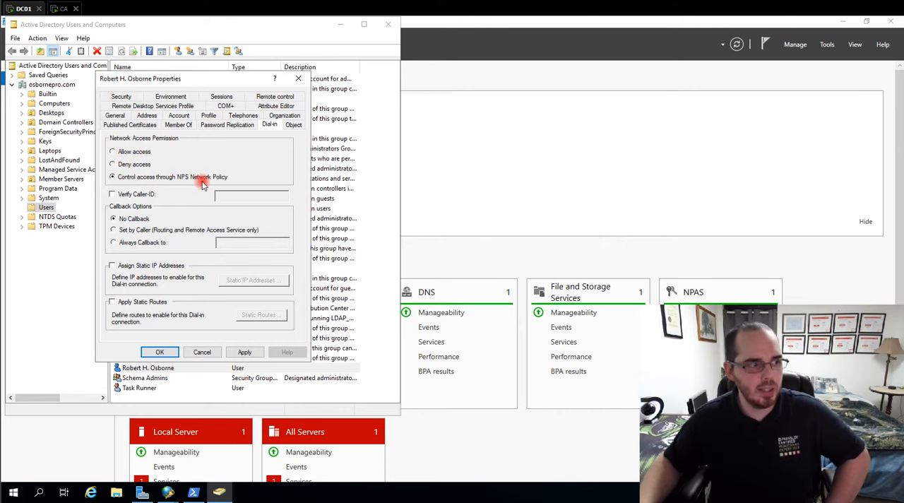
pyautogui.click(126, 153)
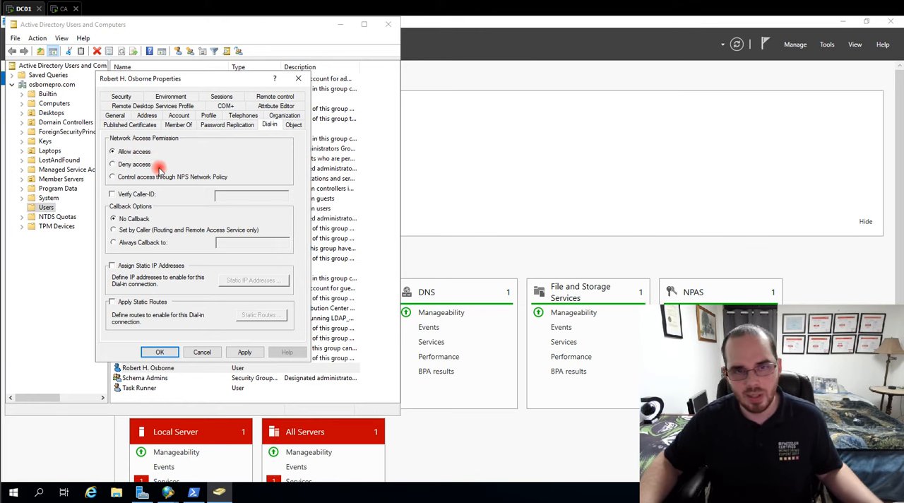
pyautogui.click(115, 177)
pyautogui.click(168, 351)
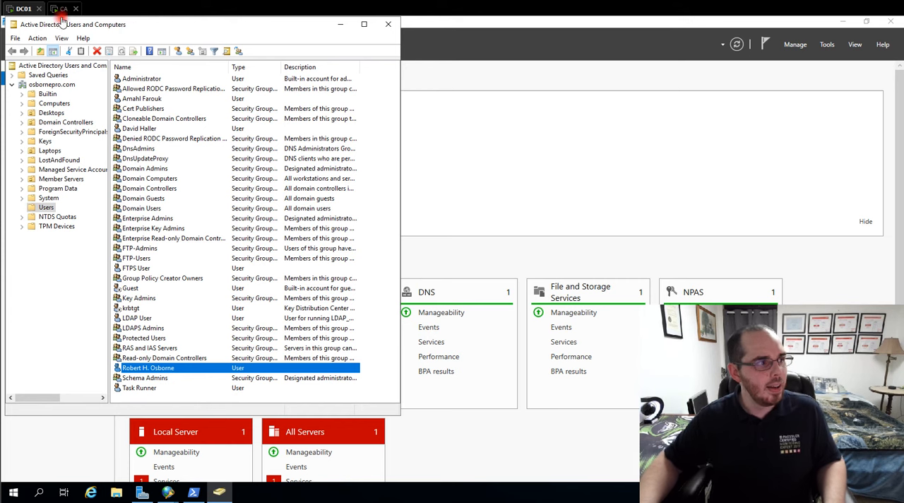
# - Return to the New Network Policy wizard, keep Access granted, and proceed to the authentication methods
pyautogui.moveTo(171, 494)
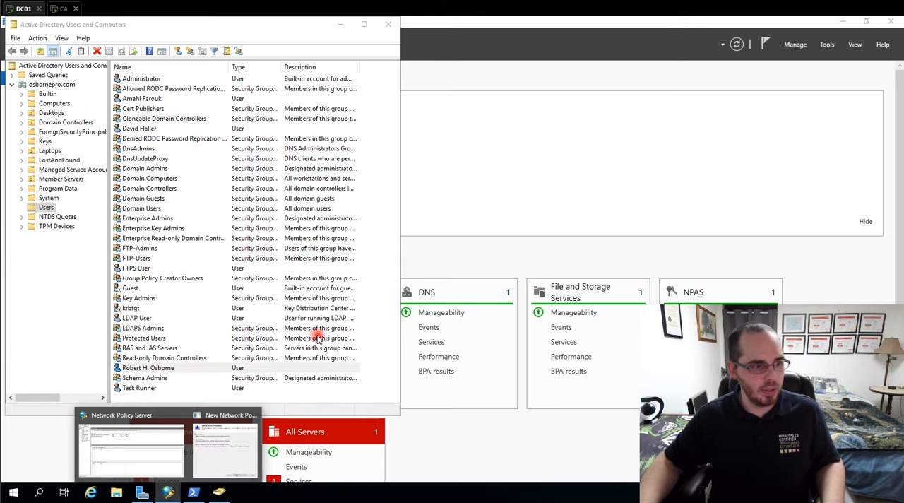
pyautogui.click(207, 452)
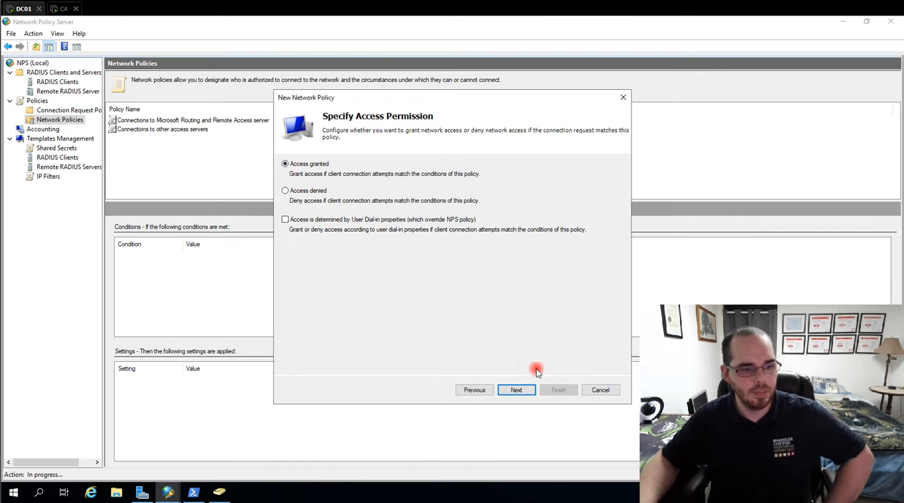
pyautogui.click(524, 394)
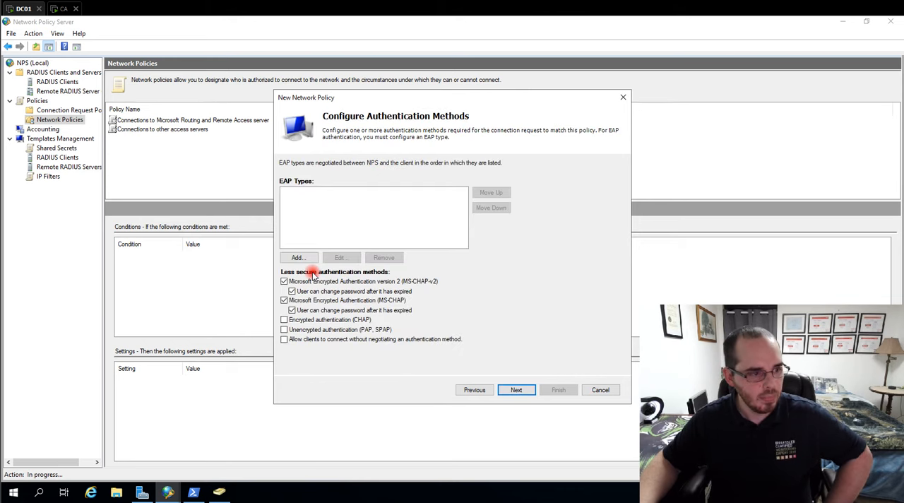
# - Disable MS-CHAP-v2 and MS-CHAP, add the EAP type Microsoft: Smart Card or other certificate, and proceed to the constraints
pyautogui.click(284, 281)
pyautogui.click(284, 300)
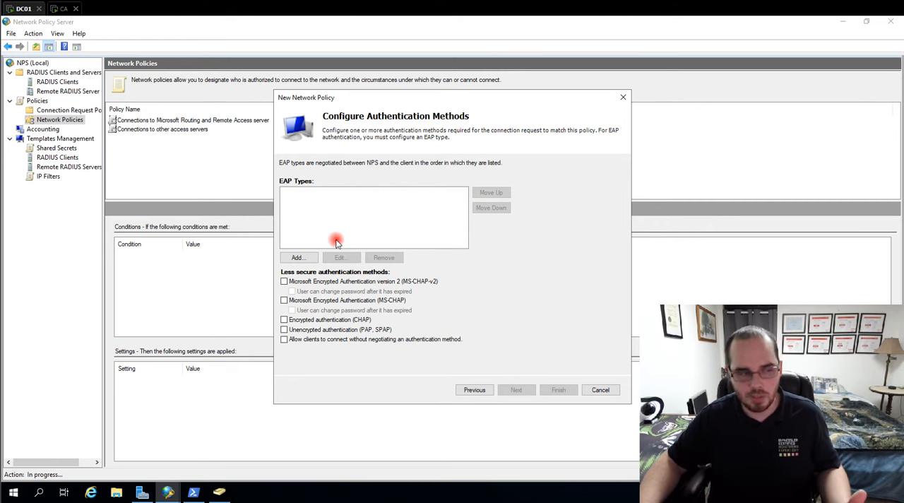
pyautogui.click(306, 260)
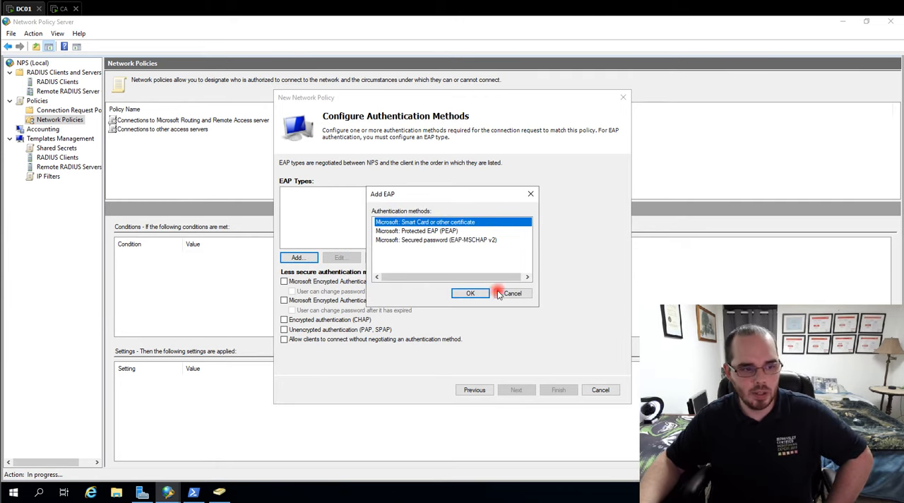
pyautogui.click(469, 292)
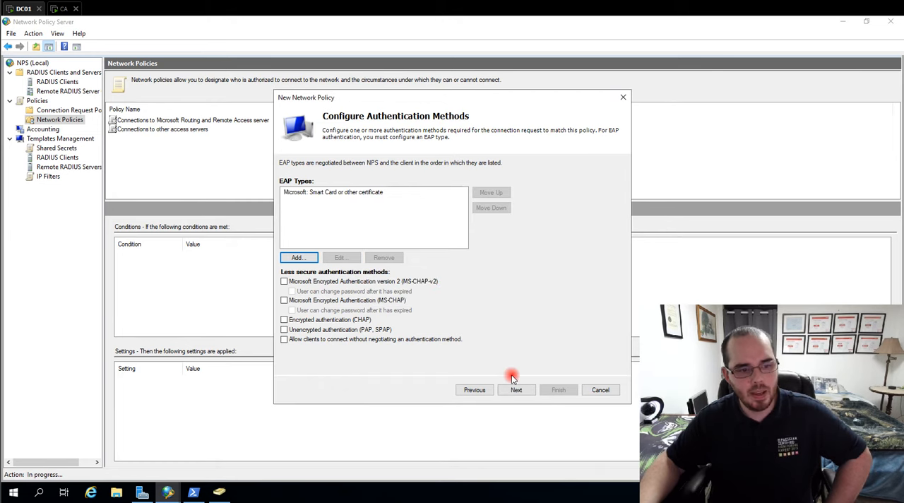
pyautogui.click(516, 392)
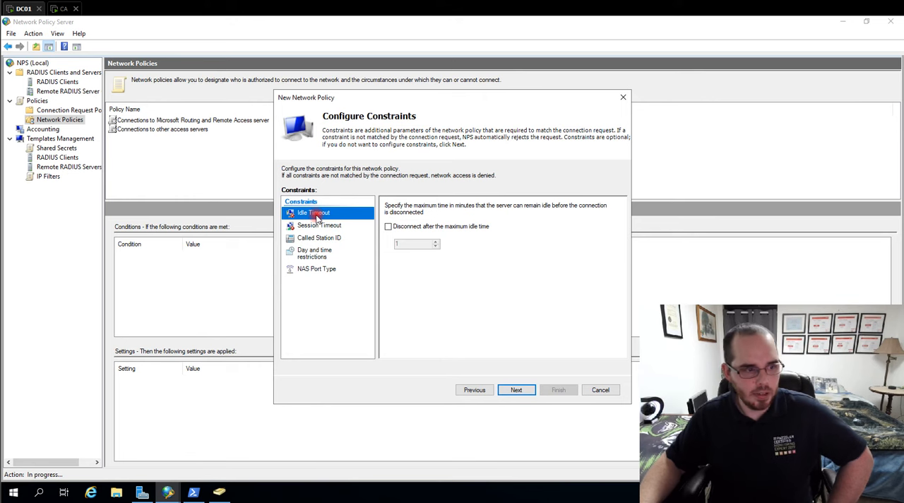
# - Check the day and time restrictions, constrain the NAS port type to Wireless - IEEE 802.11 and Wireless - Other, and proceed to Configure Settings
pyautogui.click(320, 254)
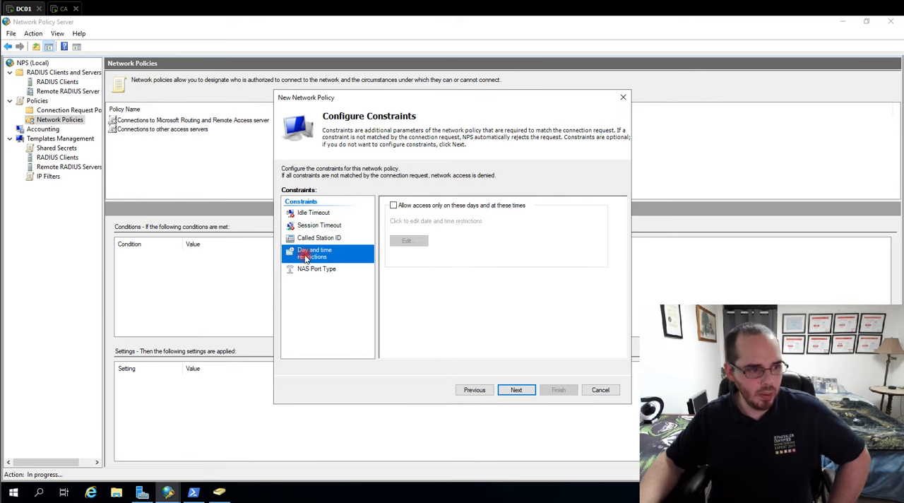
pyautogui.click(311, 268)
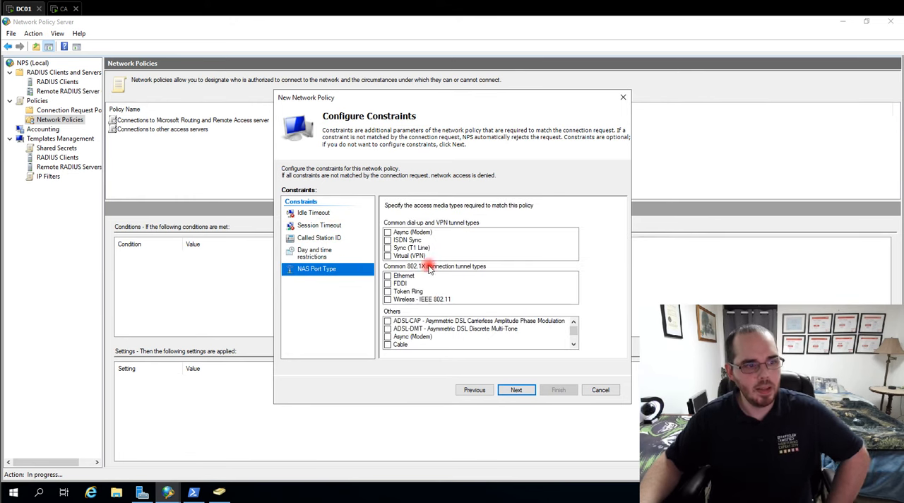
pyautogui.click(348, 251)
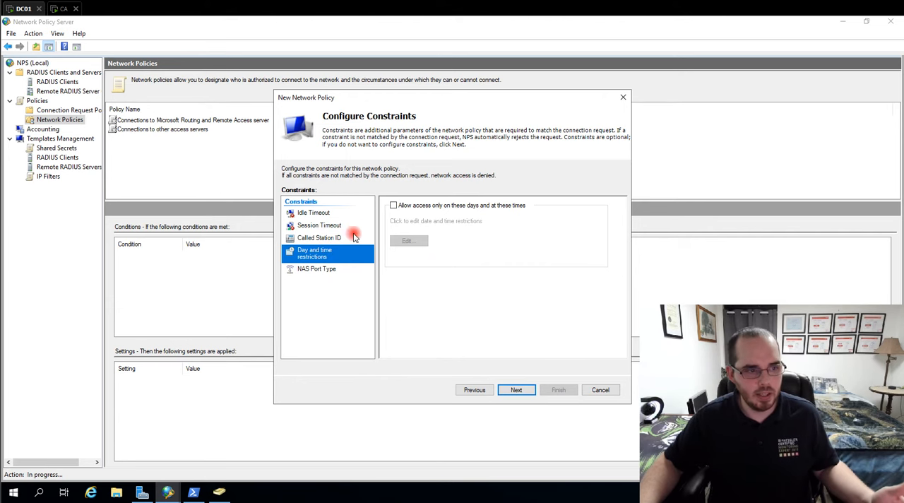
pyautogui.click(335, 271)
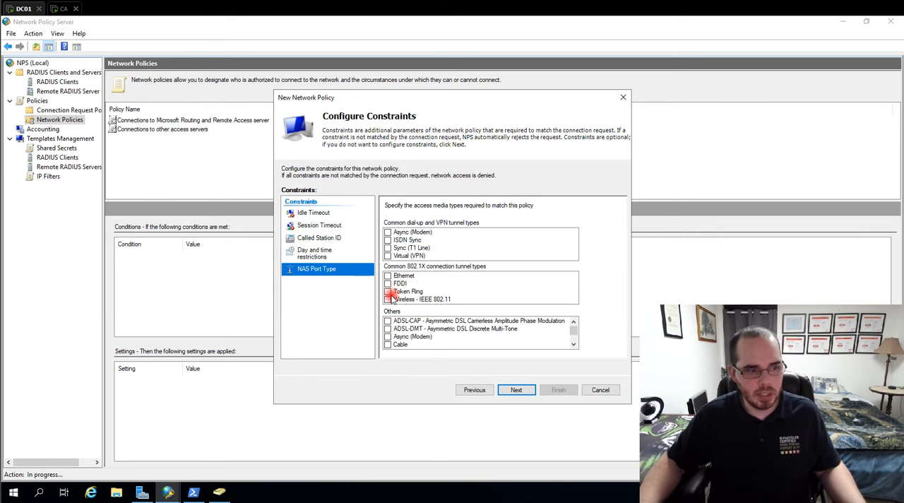
pyautogui.click(388, 300)
pyautogui.scroll(-5, 402, 333)
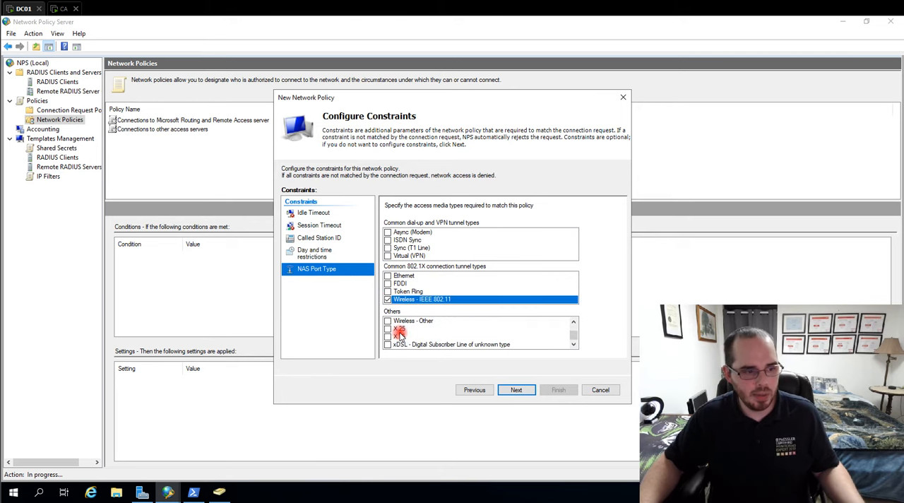
pyautogui.click(388, 320)
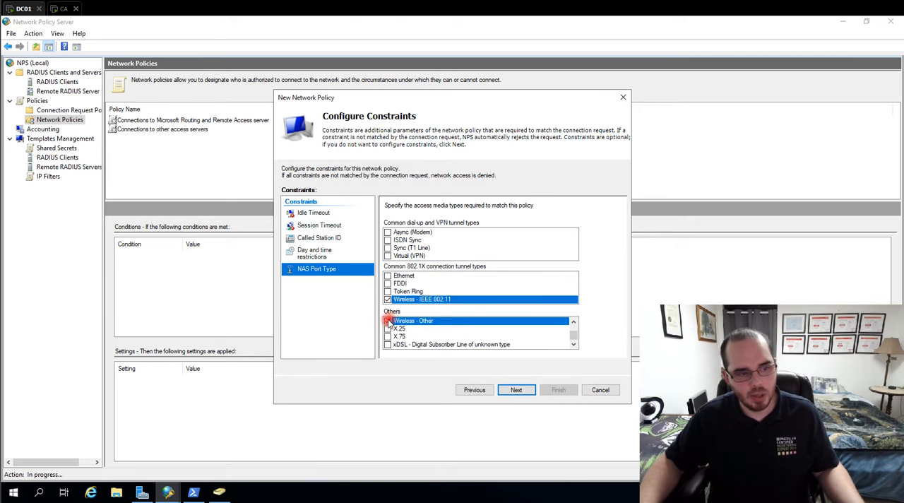
pyautogui.click(517, 390)
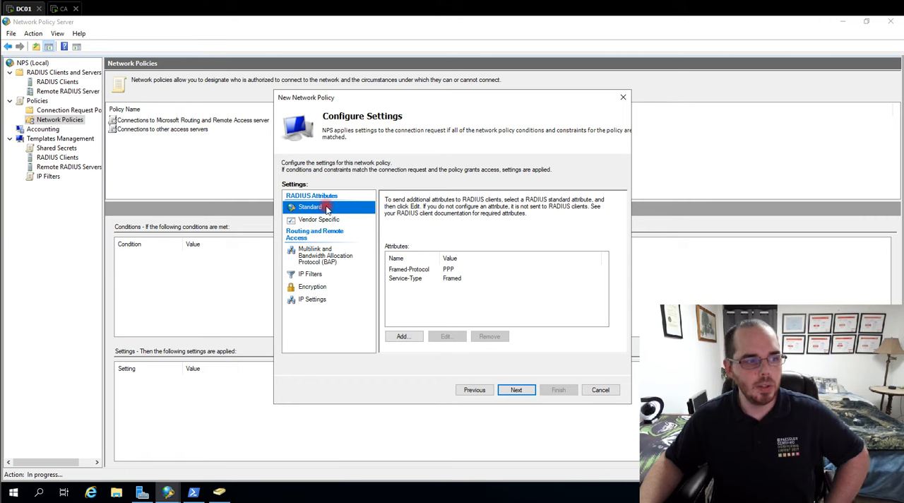
# - Add the standard RADIUS attribute Filter-Id with the string value Security Group 1 to the network policy settings
pyautogui.click(402, 338)
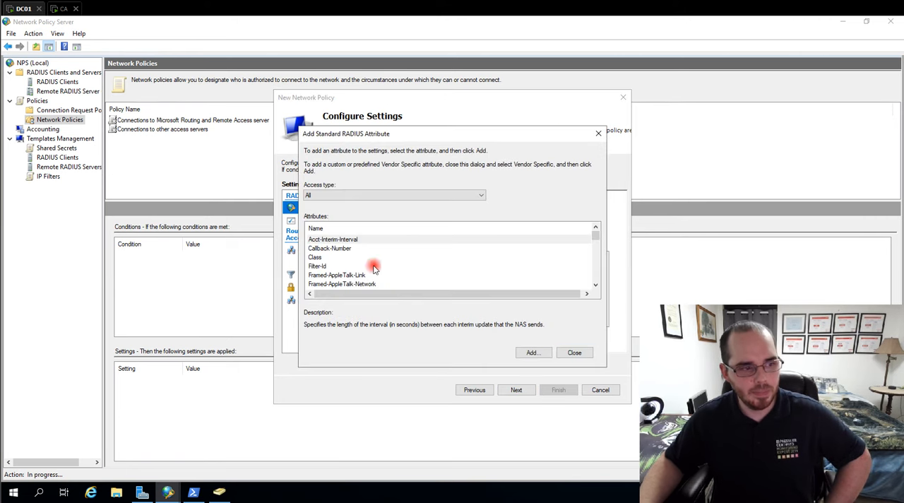
pyautogui.click(321, 257)
pyautogui.click(322, 266)
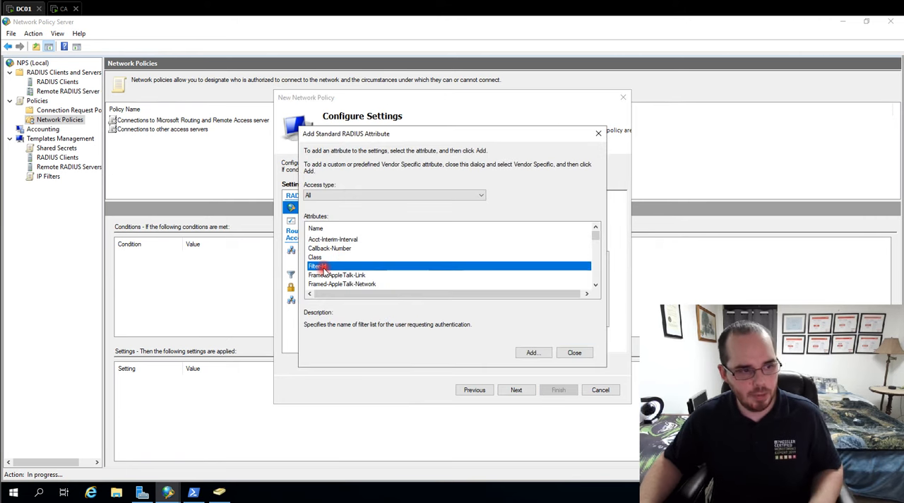
pyautogui.click(533, 352)
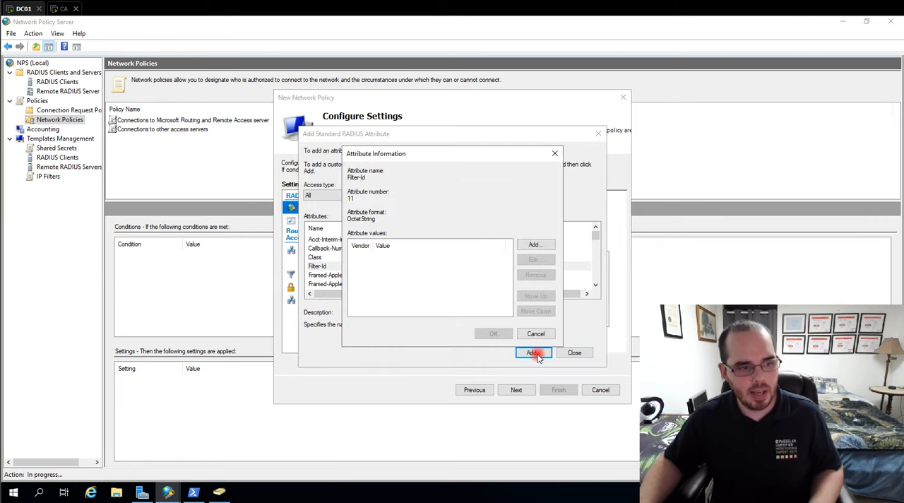
pyautogui.click(536, 246)
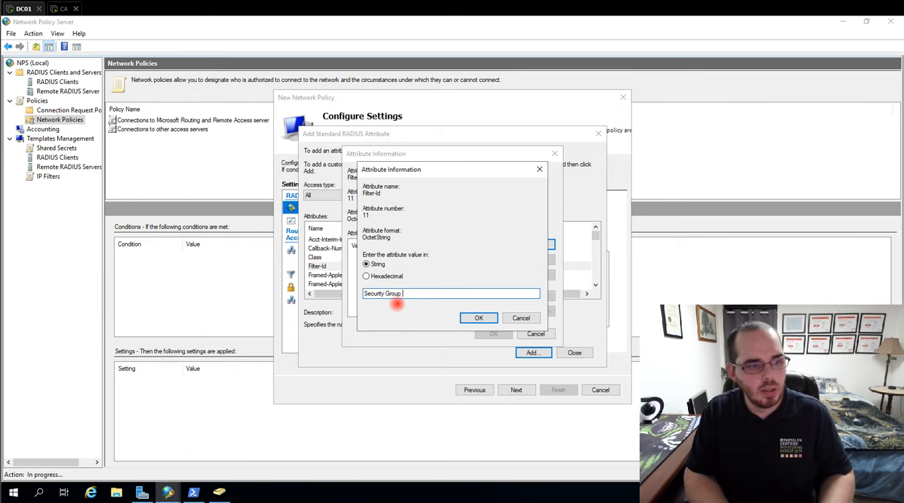
pyautogui.write('1')
pyautogui.click(482, 319)
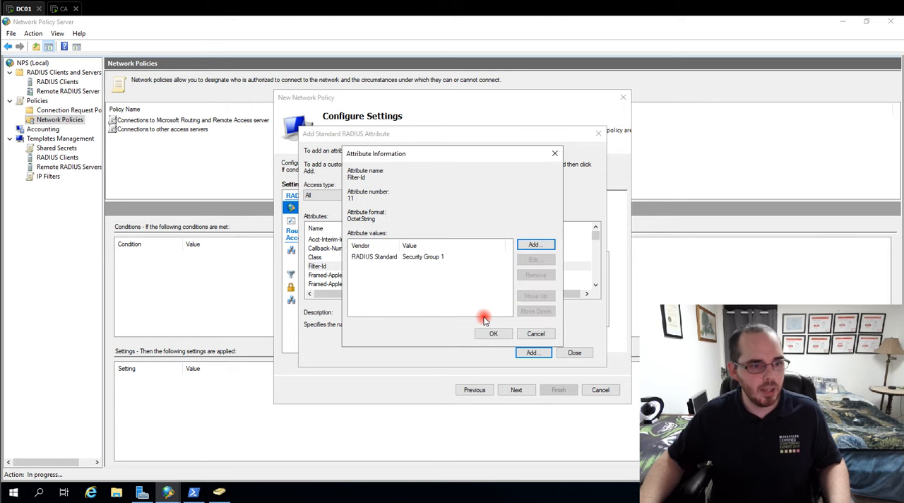
pyautogui.click(490, 335)
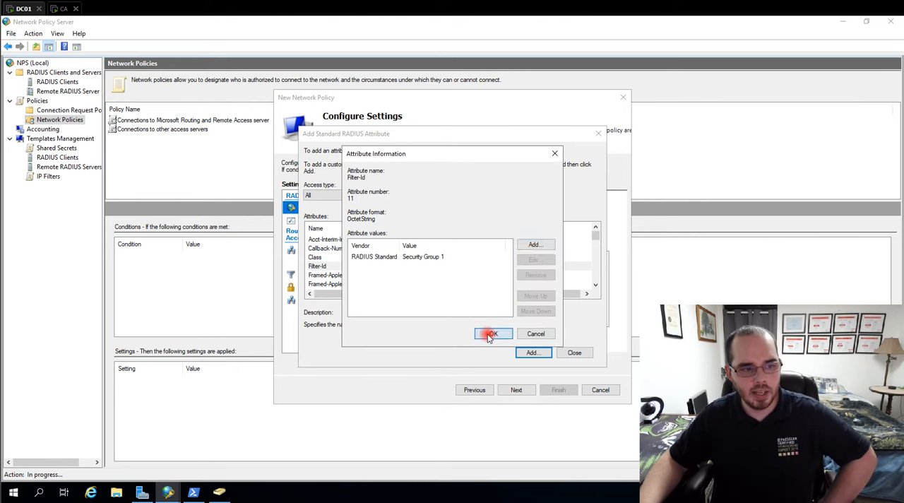
pyautogui.click(575, 352)
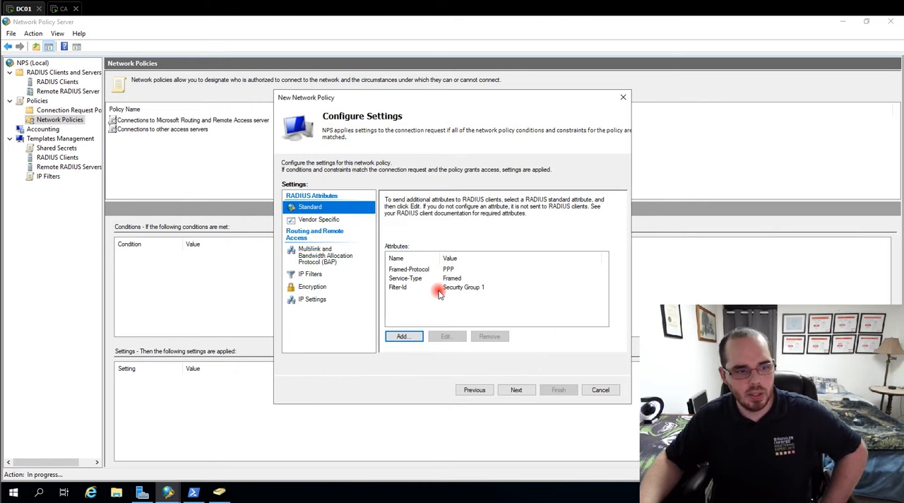
pyautogui.click(399, 287)
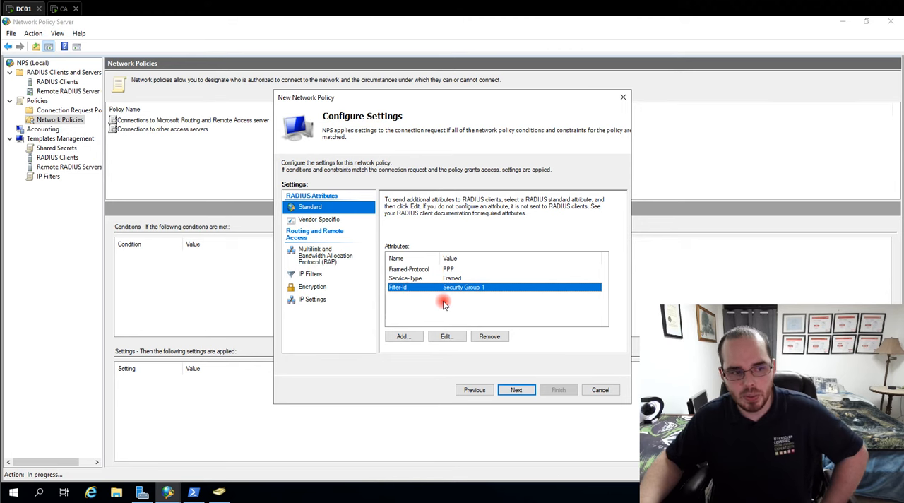
pyautogui.click(470, 303)
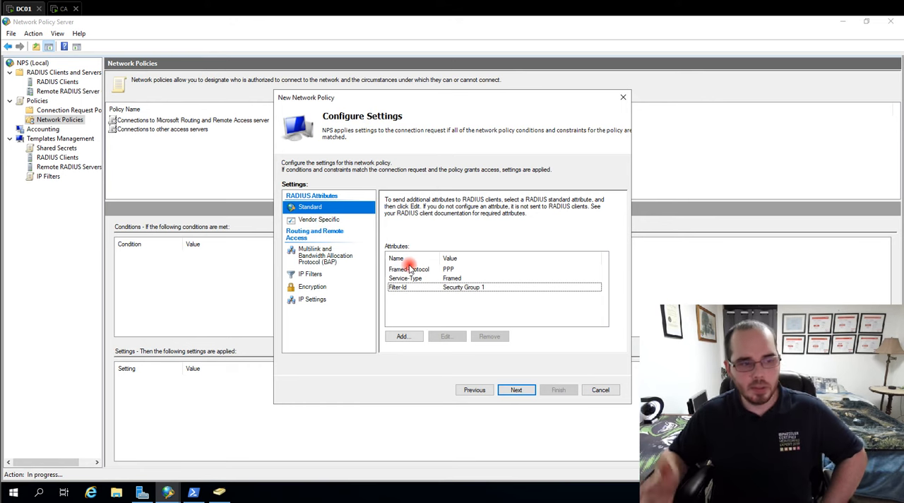
# - Add the standard RADIUS attribute Framed-MTU with the value 1344 to the network policy settings
pyautogui.click(403, 336)
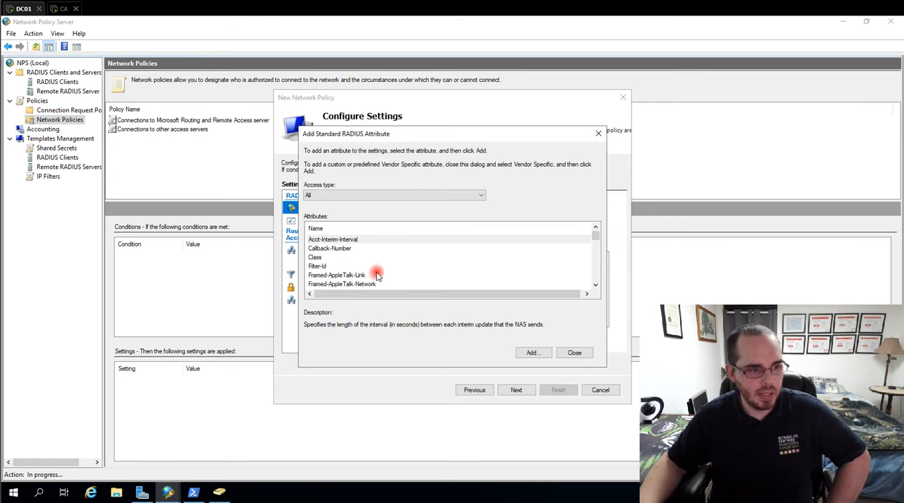
pyautogui.scroll(-15, 358, 254)
pyautogui.scroll(10, 361, 258)
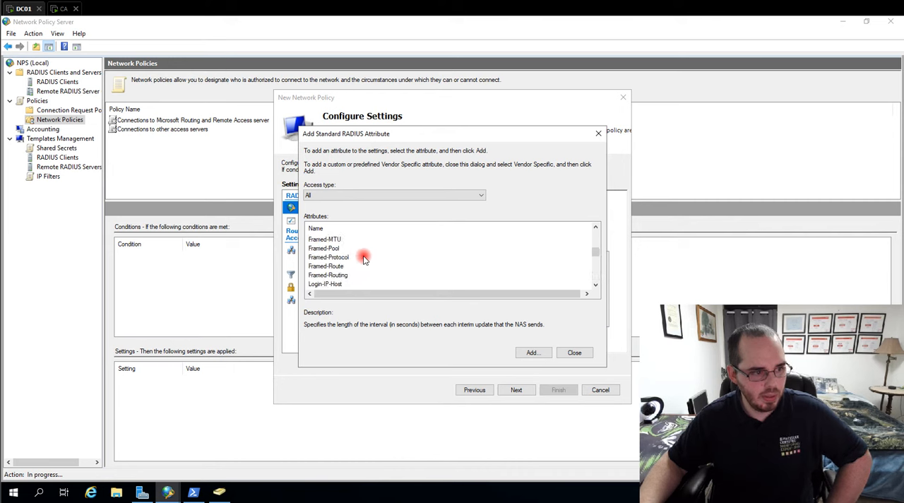
pyautogui.scroll(2, 362, 258)
pyautogui.scroll(-2, 355, 270)
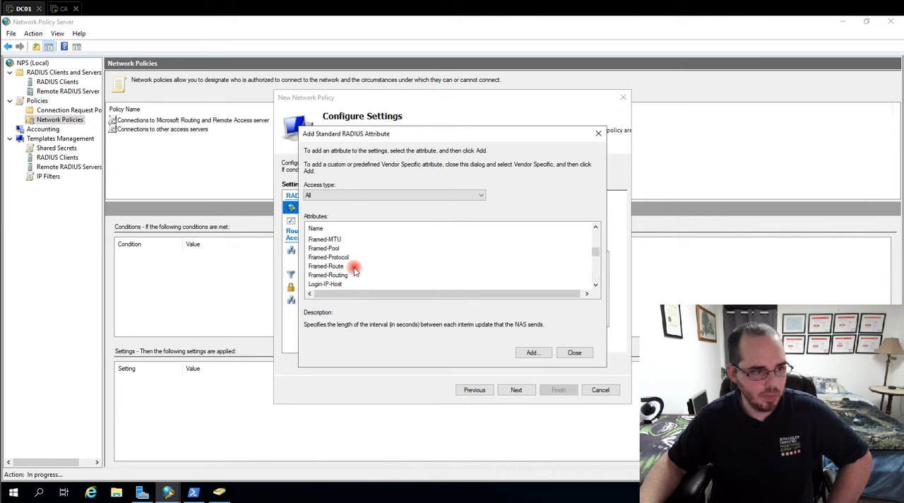
pyautogui.click(332, 240)
pyautogui.click(534, 352)
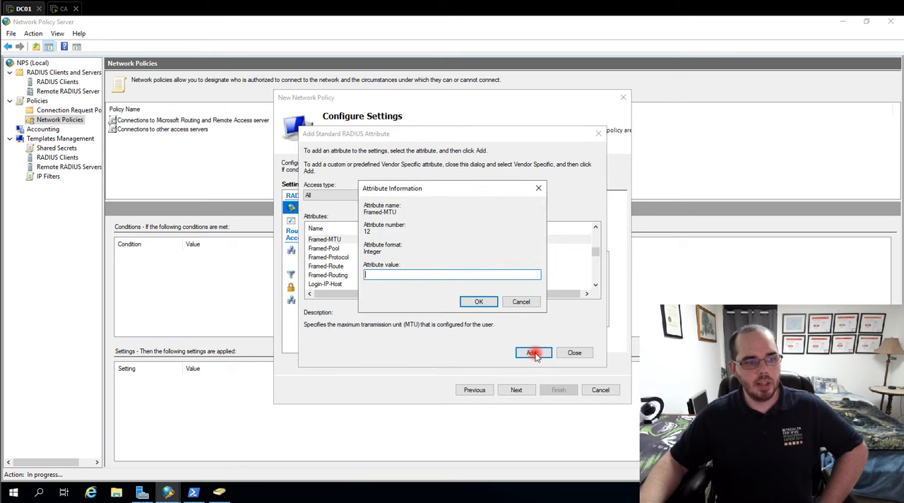
pyautogui.click(402, 277)
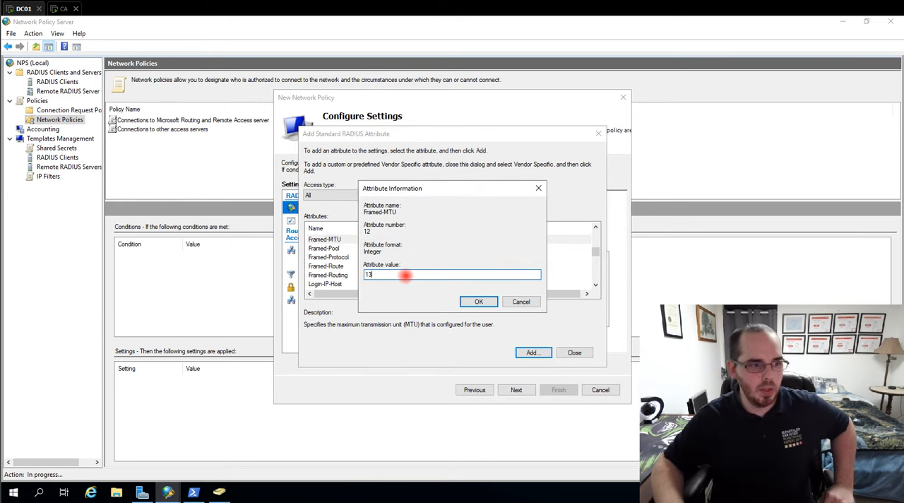
pyautogui.click(481, 302)
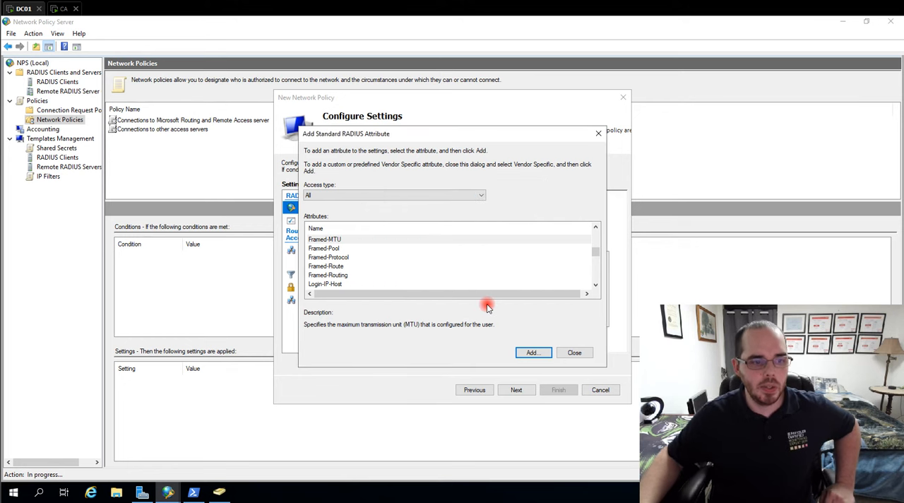
pyautogui.click(572, 353)
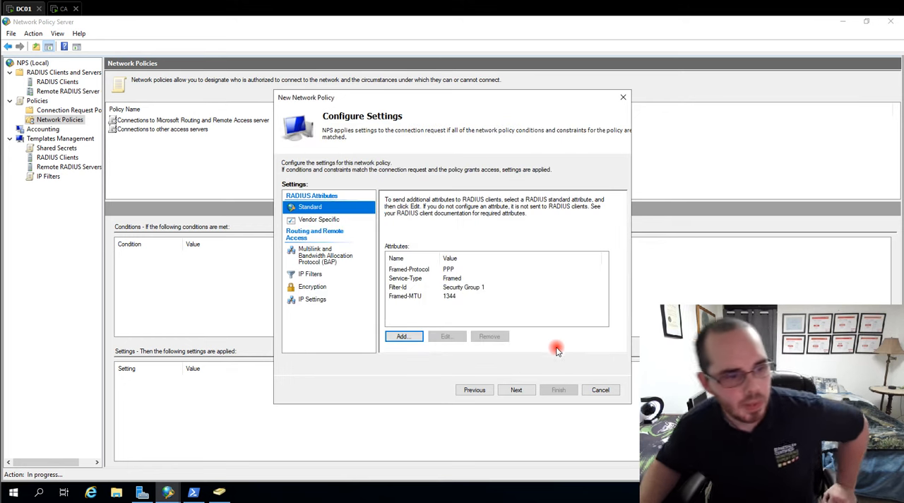
pyautogui.click(400, 298)
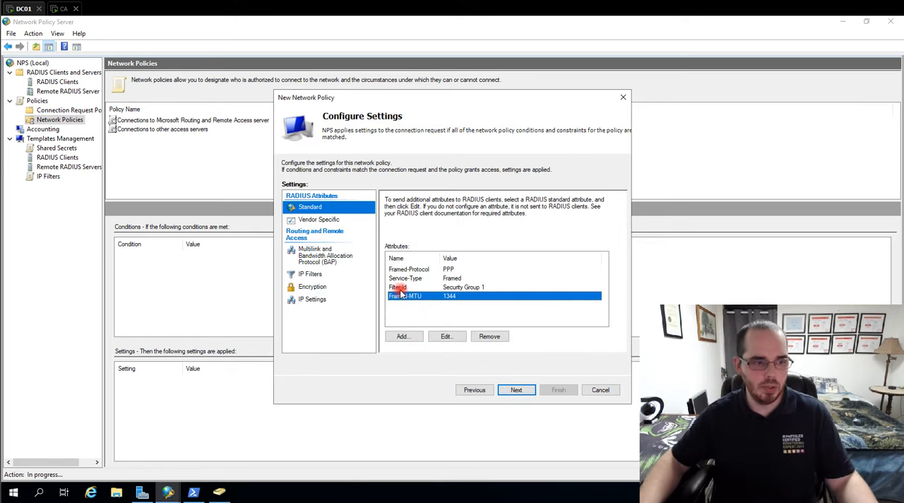
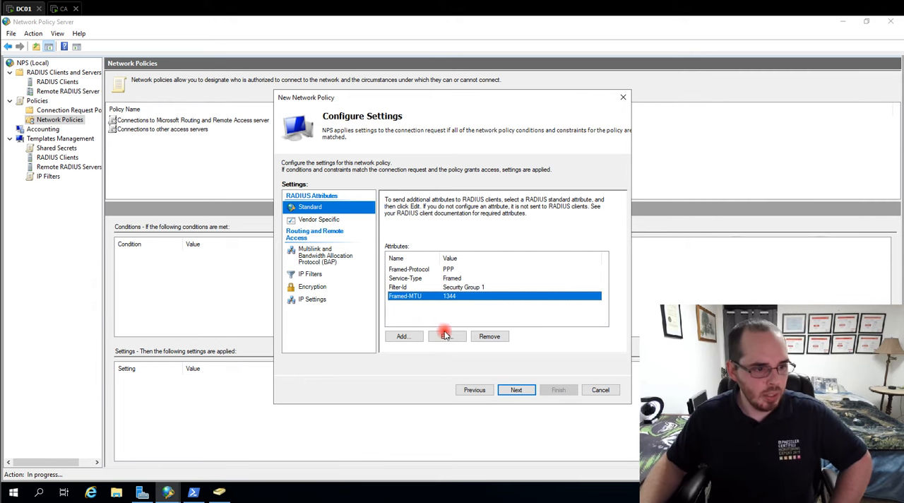
# - Remove the Framed-MTU and Filter-Id attributes from the network policy and review the Multilink, IP Filters and IP Settings options
pyautogui.click(487, 336)
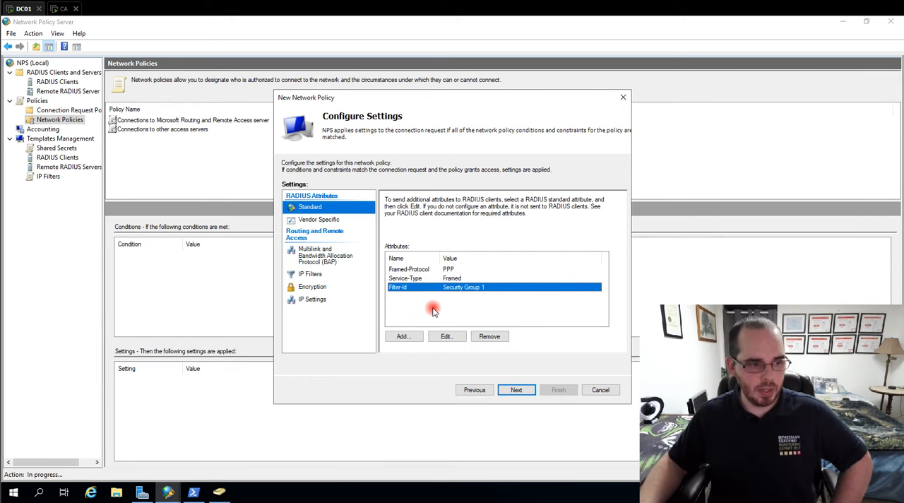
pyautogui.click(487, 336)
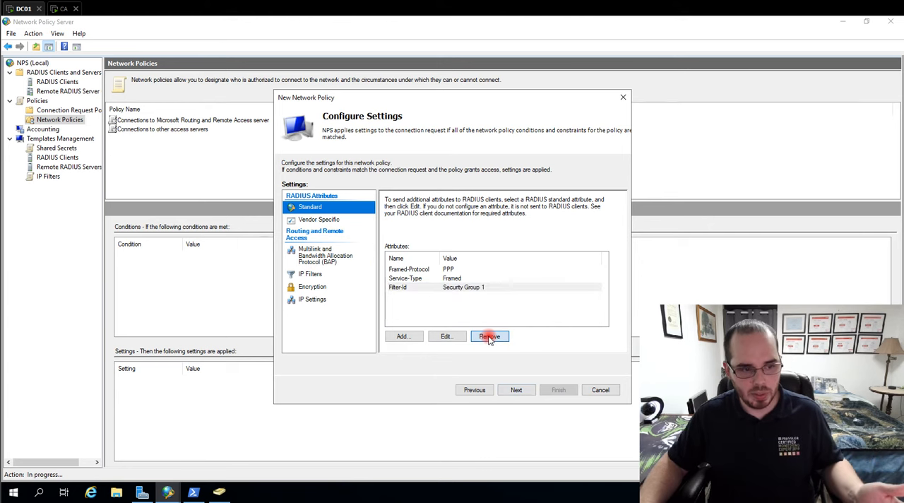
pyautogui.click(310, 219)
pyautogui.click(311, 255)
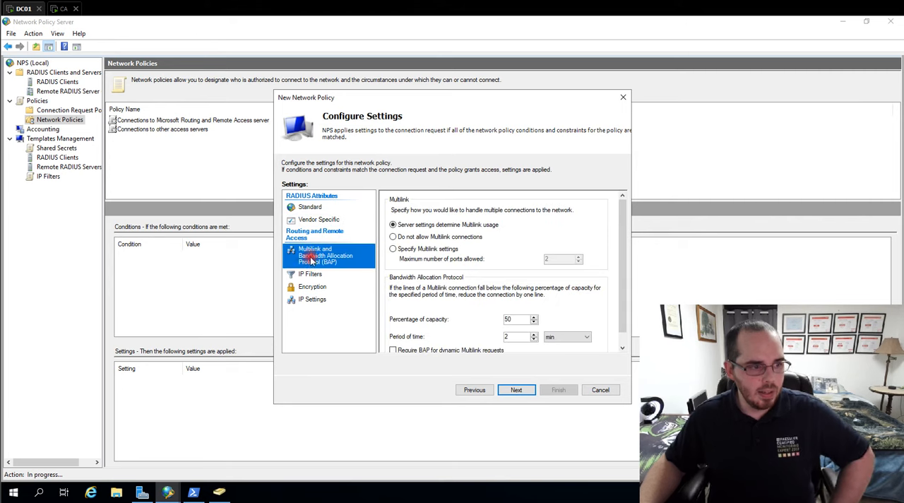
pyautogui.click(311, 277)
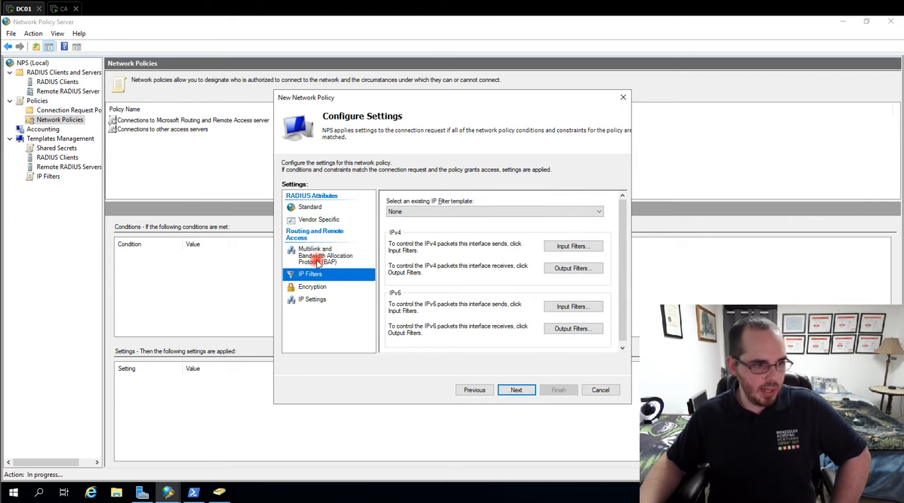
pyautogui.click(308, 303)
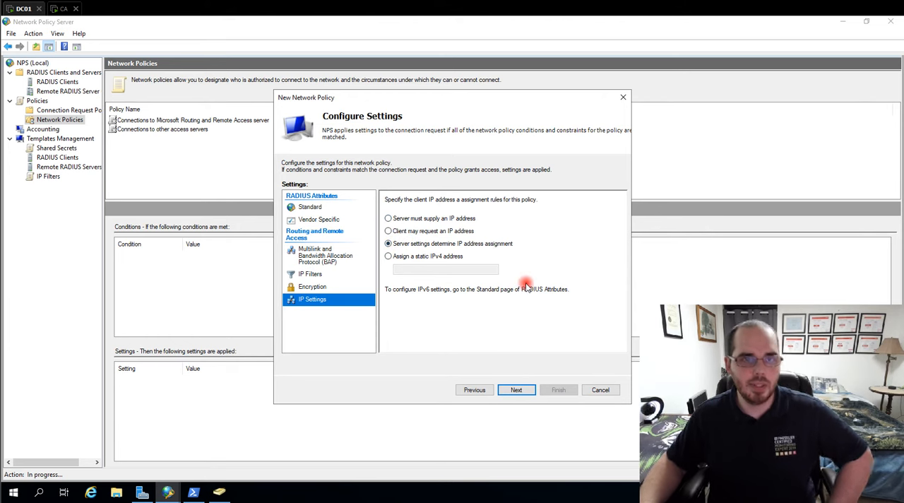
# - Restrict the policy's encryption to Strongest encryption (MPPE 128-bit) by disabling basic, strong and no encryption
pyautogui.click(321, 286)
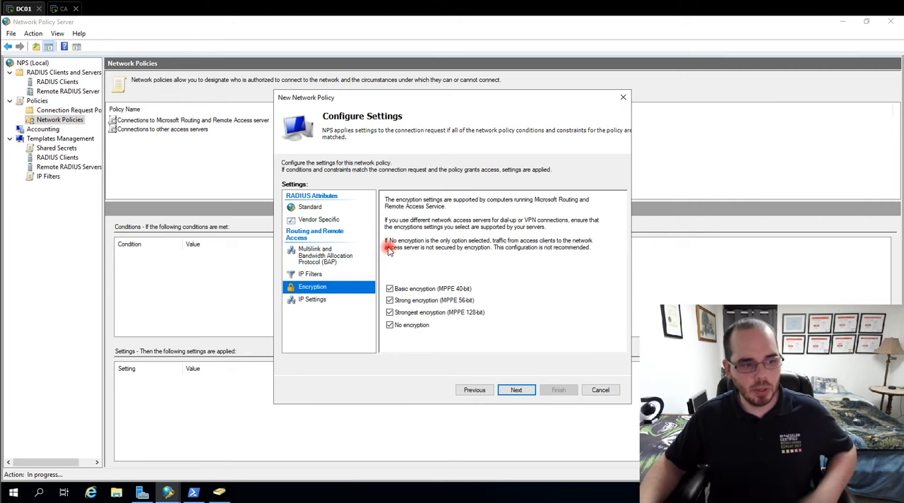
pyautogui.click(389, 289)
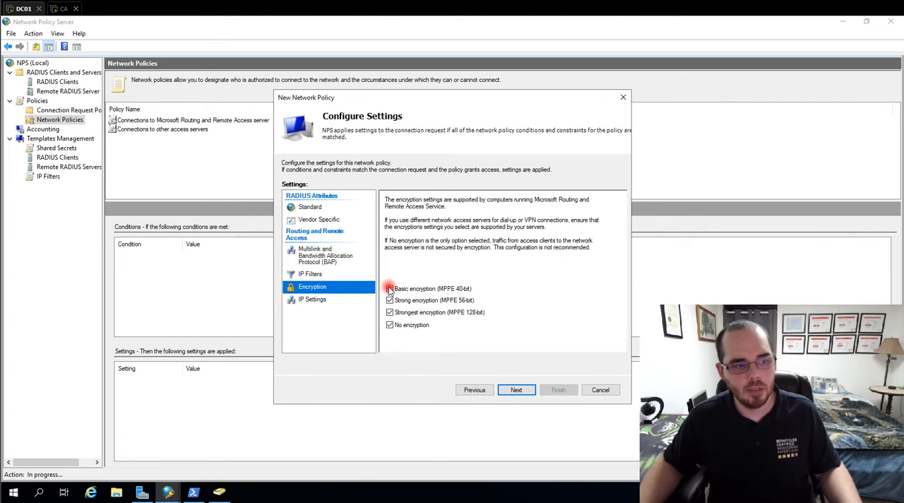
pyautogui.click(390, 324)
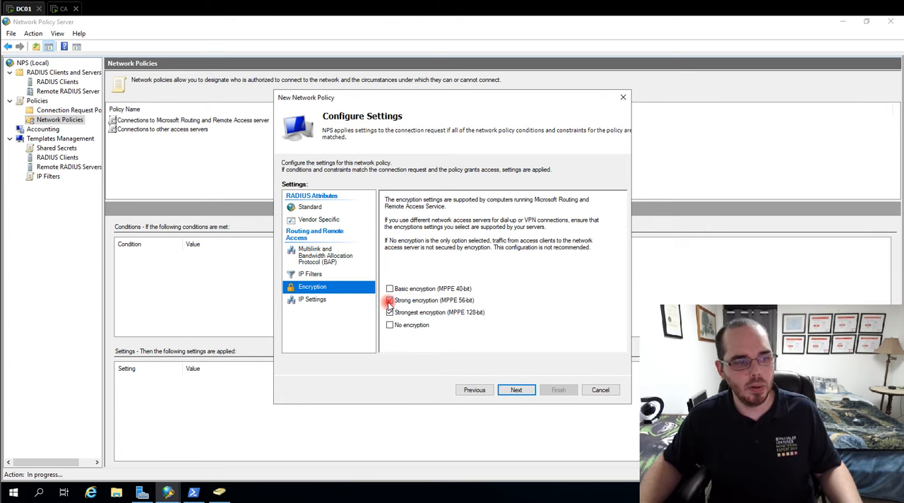
pyautogui.click(389, 301)
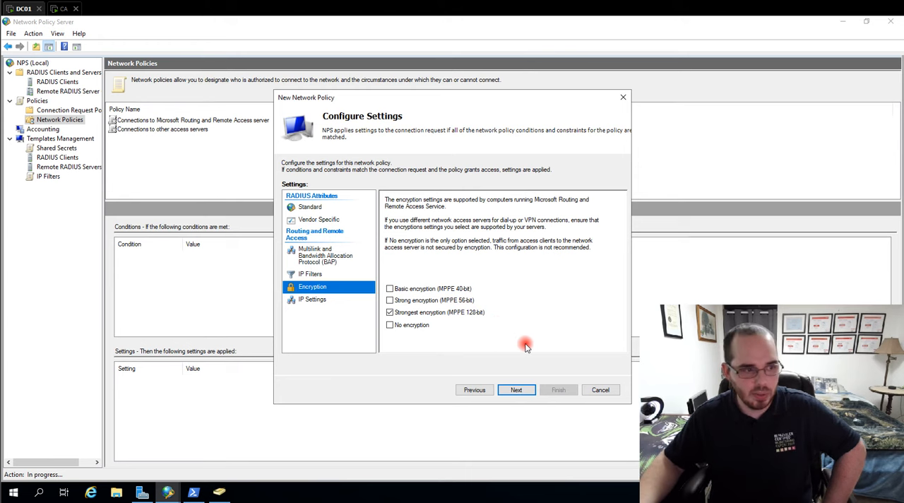
# - Review the summary of the EAP-TLS network policy and finish creating it
pyautogui.click(517, 393)
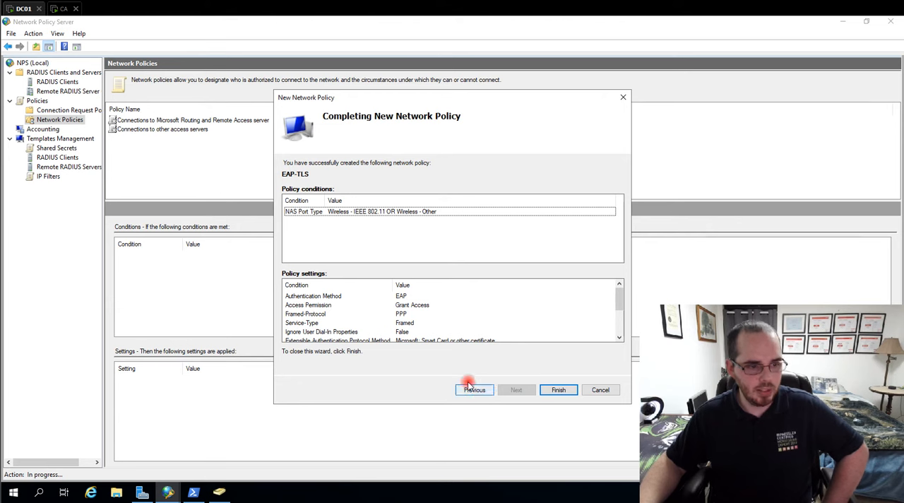
pyautogui.scroll(-2, 459, 328)
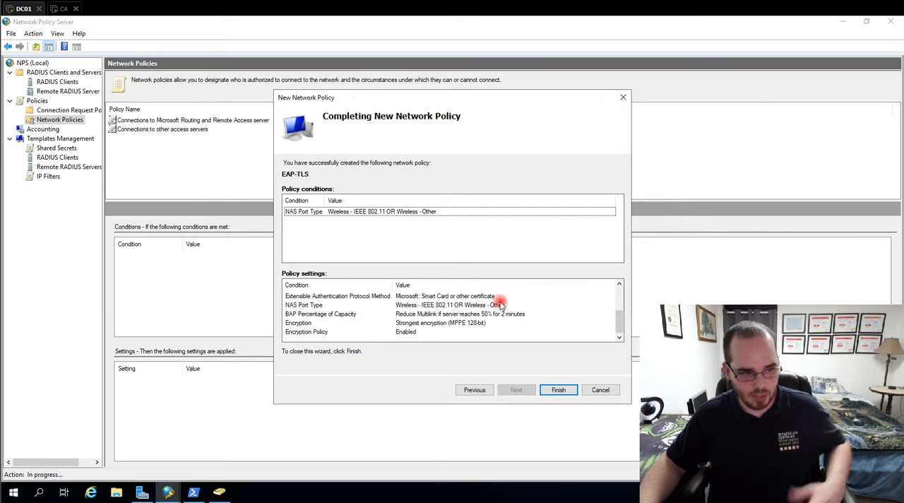
pyautogui.click(551, 390)
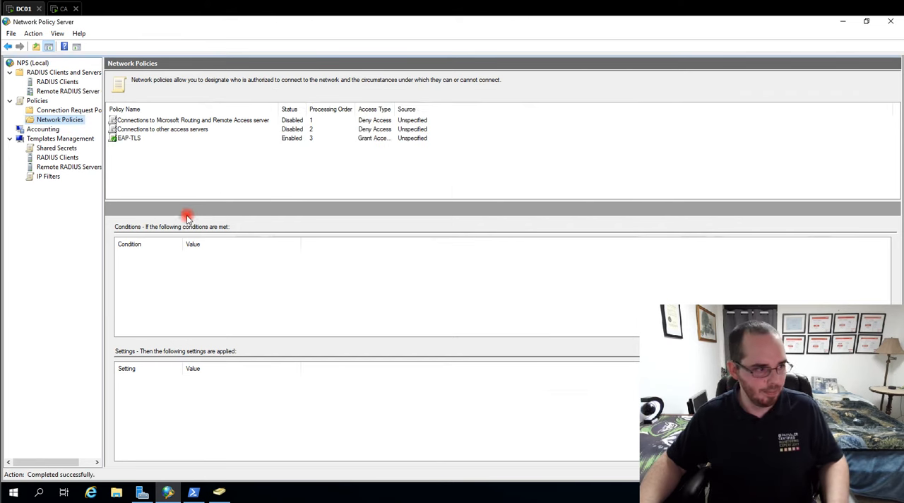
# - Move the EAP-TLS network policy up to processing order 1, above both default deny policies
pyautogui.click(119, 139)
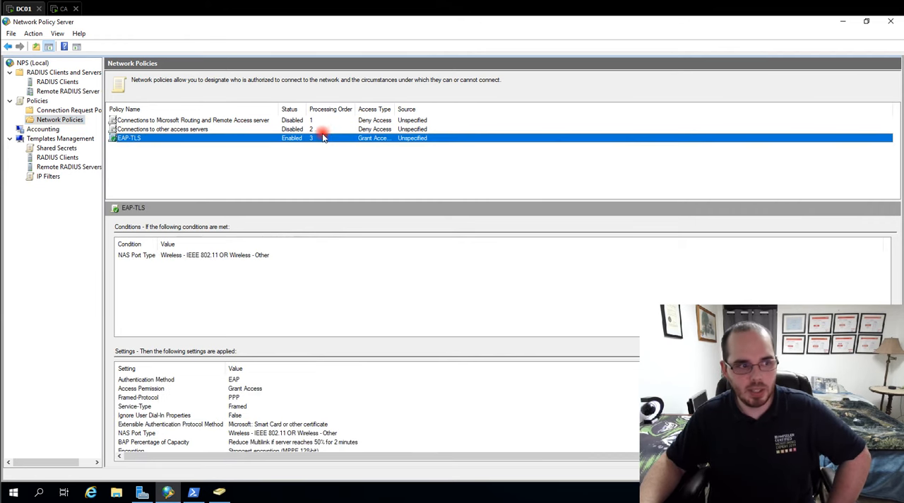
pyautogui.rightClick(150, 139)
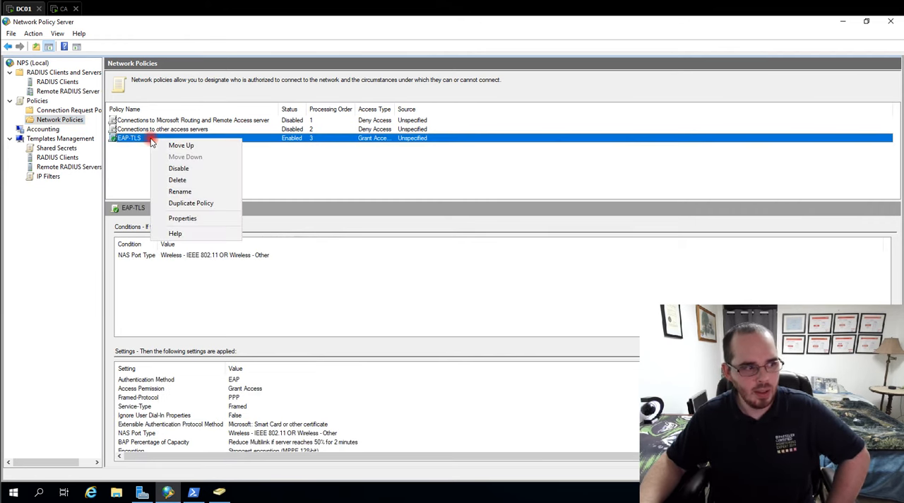
pyautogui.click(176, 146)
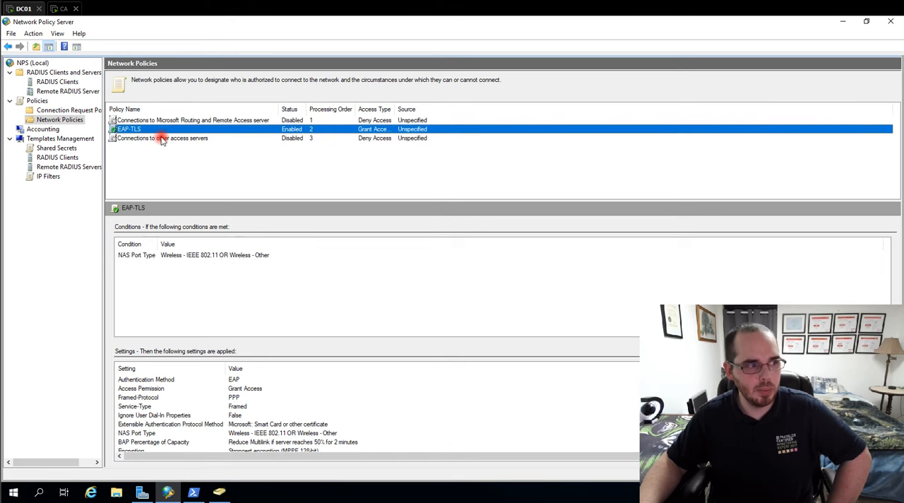
pyautogui.rightClick(152, 130)
pyautogui.click(177, 138)
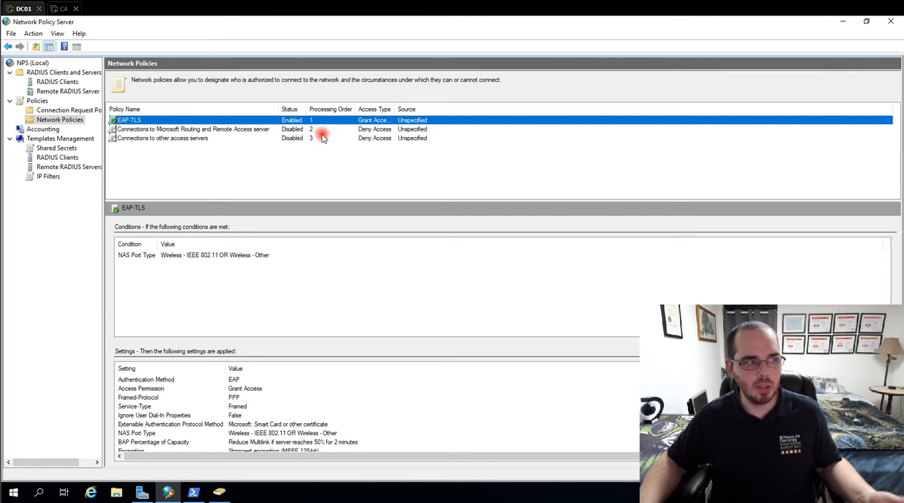
# - Check the conditions, settings and processing order of the RADIUS connection request policy, and return to the network policies
pyautogui.click(68, 112)
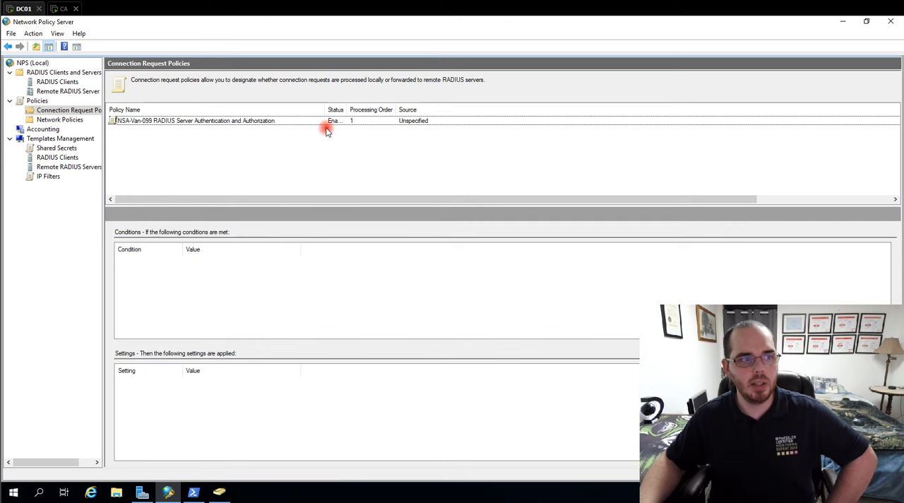
pyautogui.click(360, 125)
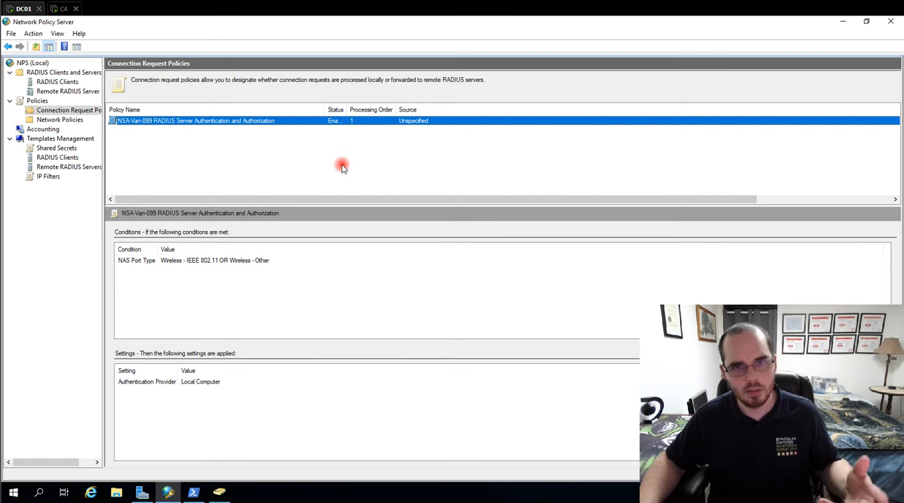
pyautogui.click(52, 121)
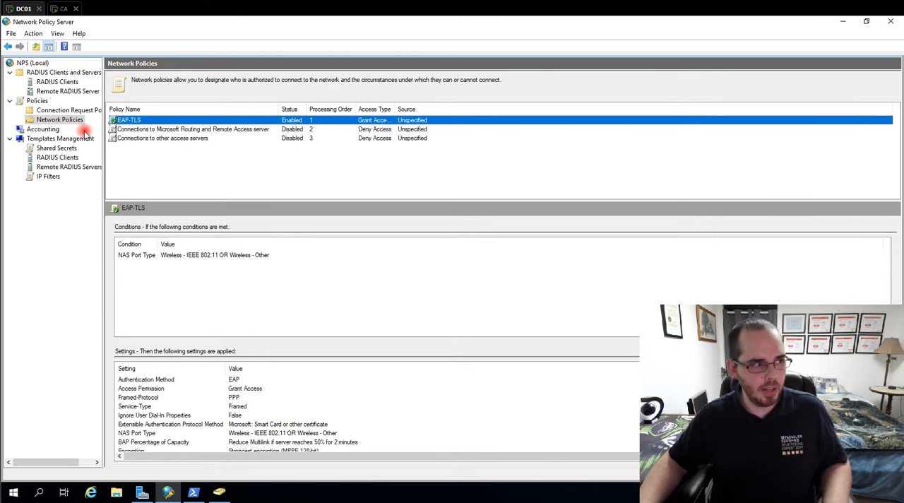
# - Start the NPS accounting configuration and choose to log to a text file on the local computer
pyautogui.click(44, 129)
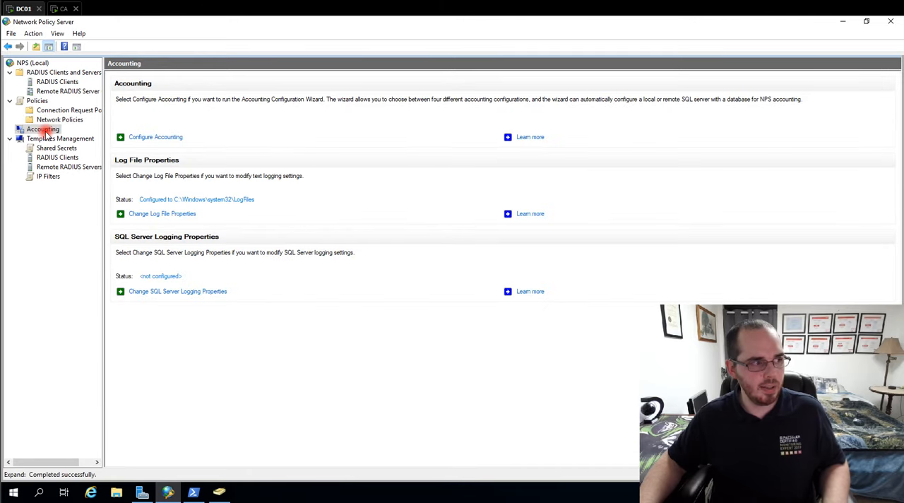
pyautogui.click(157, 138)
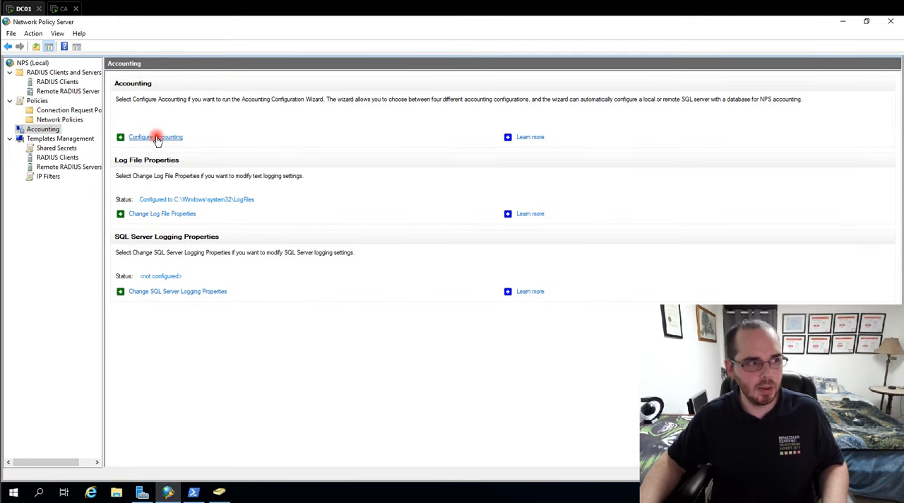
pyautogui.click(481, 386)
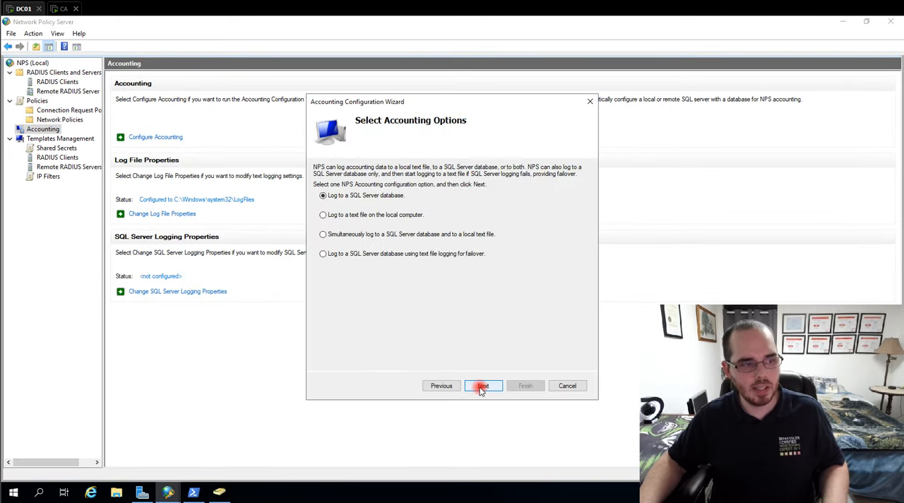
pyautogui.click(323, 215)
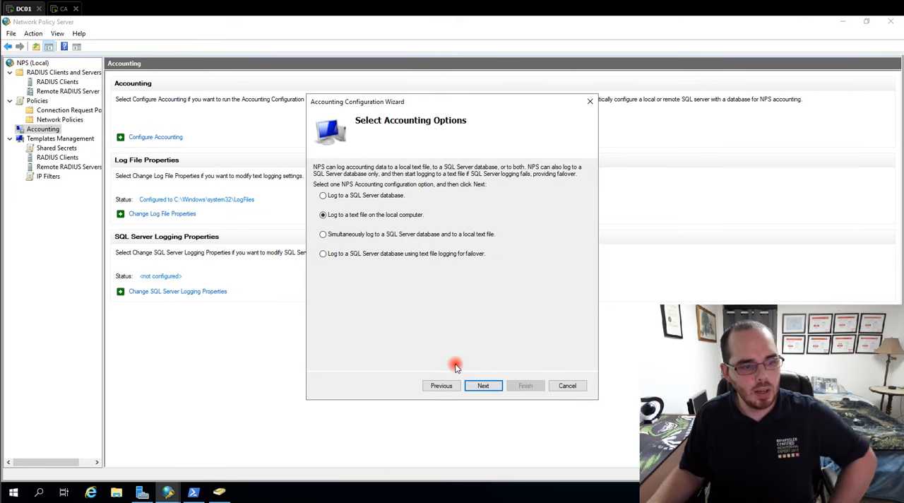
pyautogui.click(484, 386)
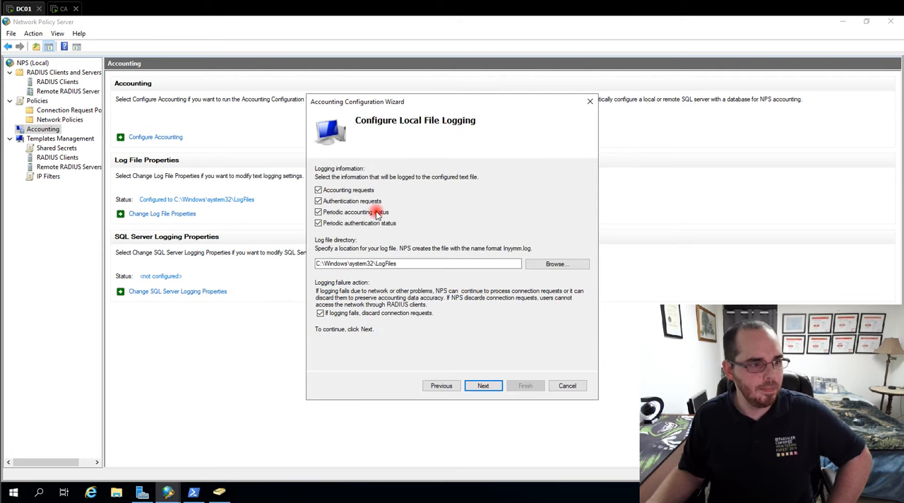
# - Keep the log file directory C:\Windows\system32\LogFiles, review the accounting summary, and complete the configuration wizard
pyautogui.click(353, 263)
pyautogui.doubleClick(353, 263)
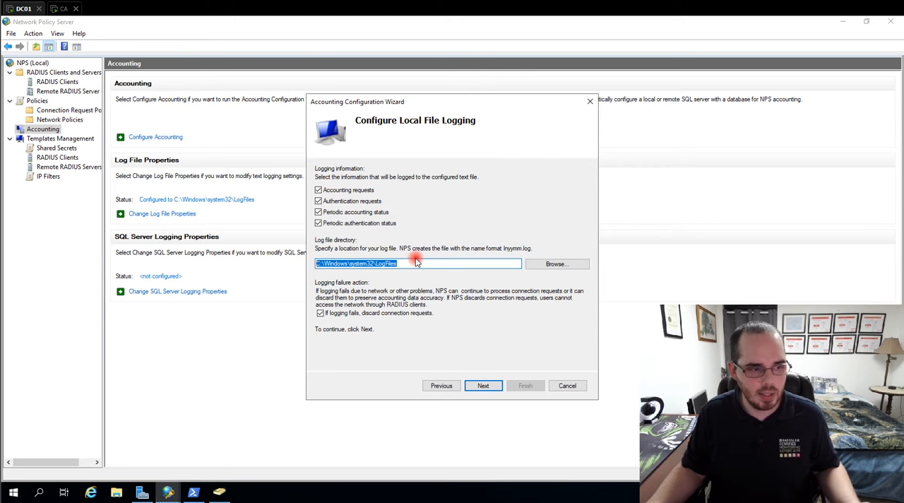
pyautogui.click(480, 387)
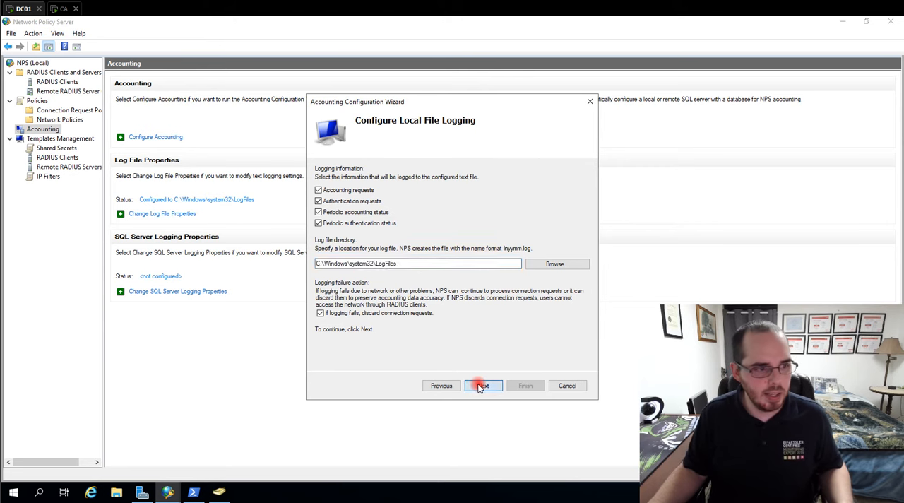
pyautogui.scroll(-2, 506, 215)
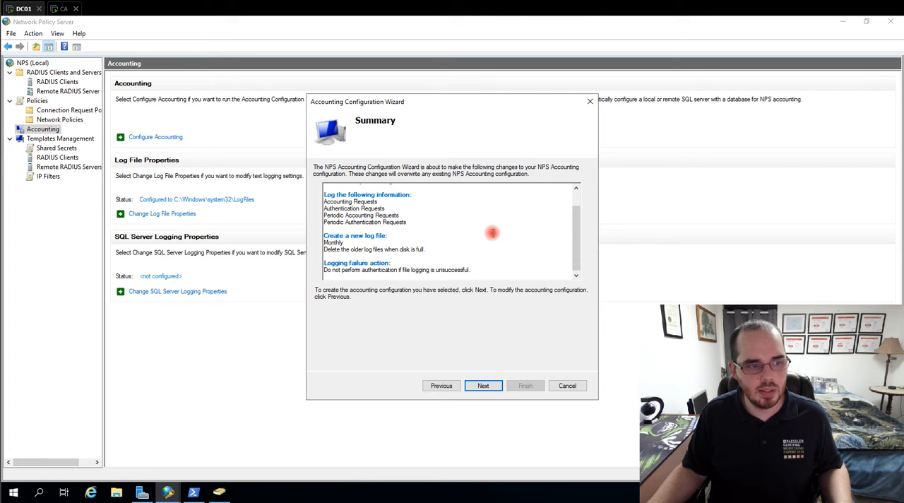
pyautogui.click(487, 383)
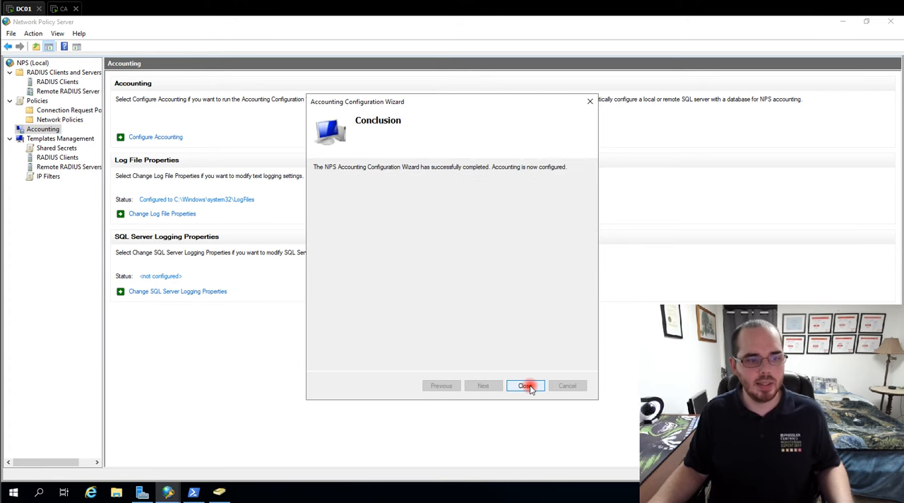
pyautogui.click(527, 386)
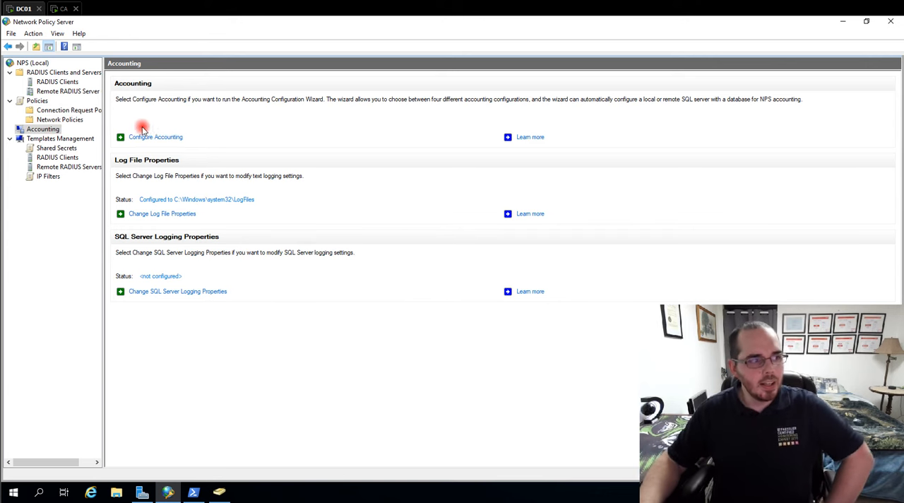
# - Close Network Policy Server and open Group Policy Management from Server Manager
pyautogui.click(889, 23)
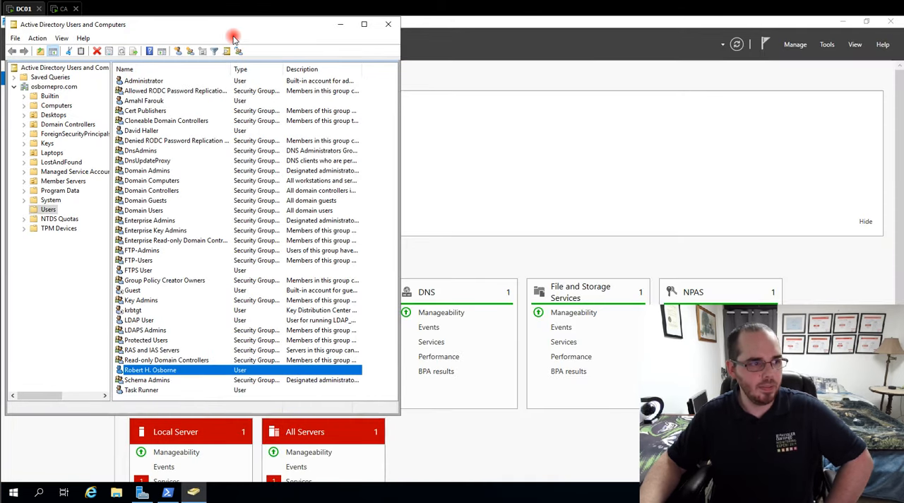
pyautogui.click(828, 44)
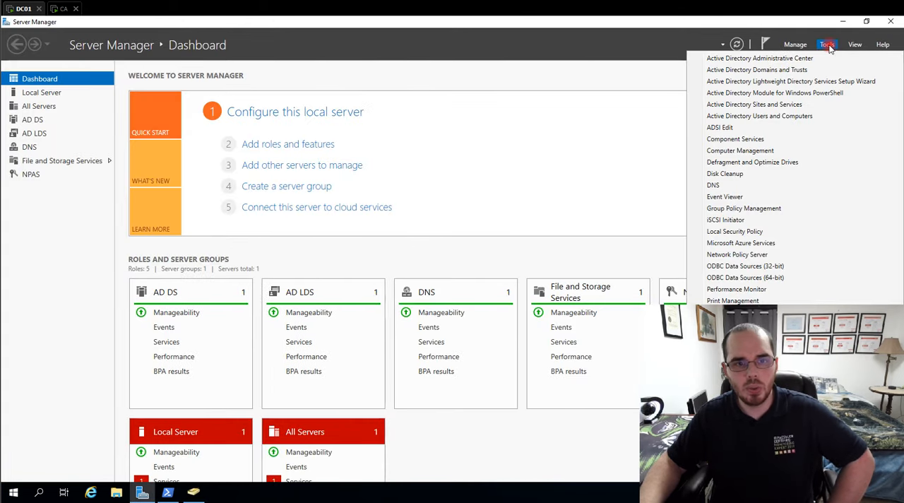
pyautogui.click(770, 211)
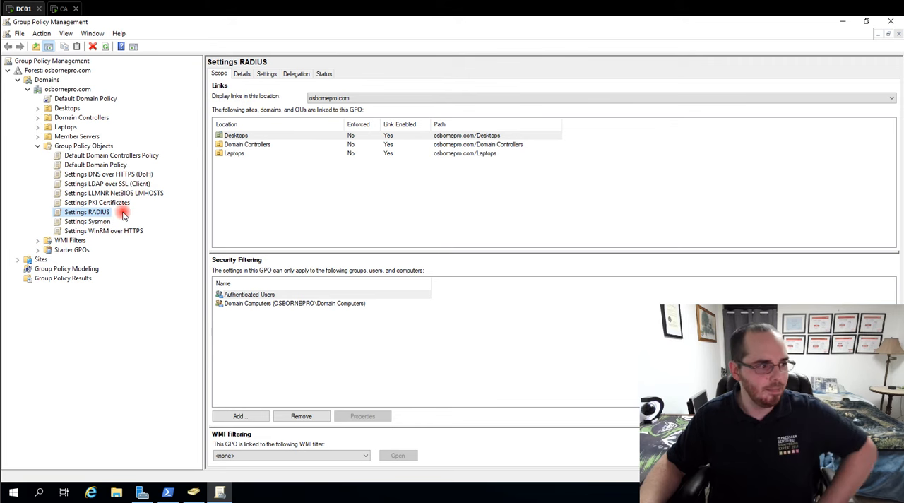
# - Examine the links and security filtering of the Settings RADIUS group policy object
pyautogui.click(71, 212)
pyautogui.press('Escape')
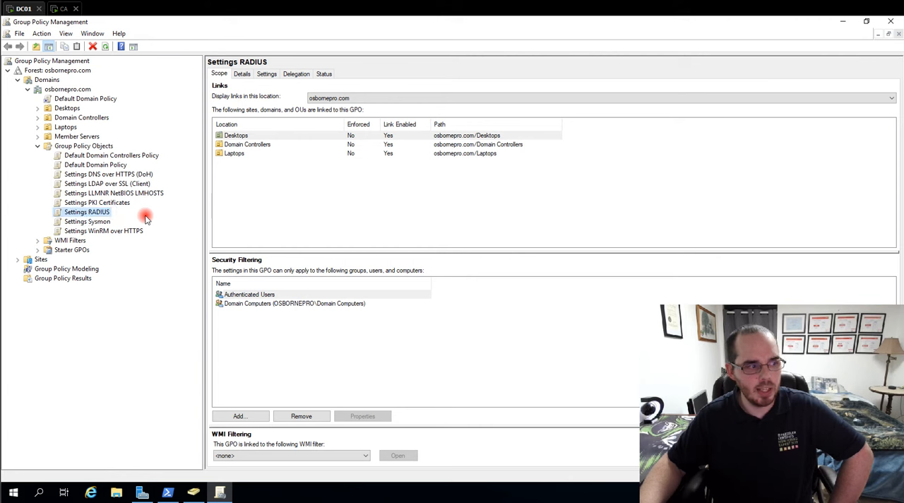
pyautogui.rightClick(90, 213)
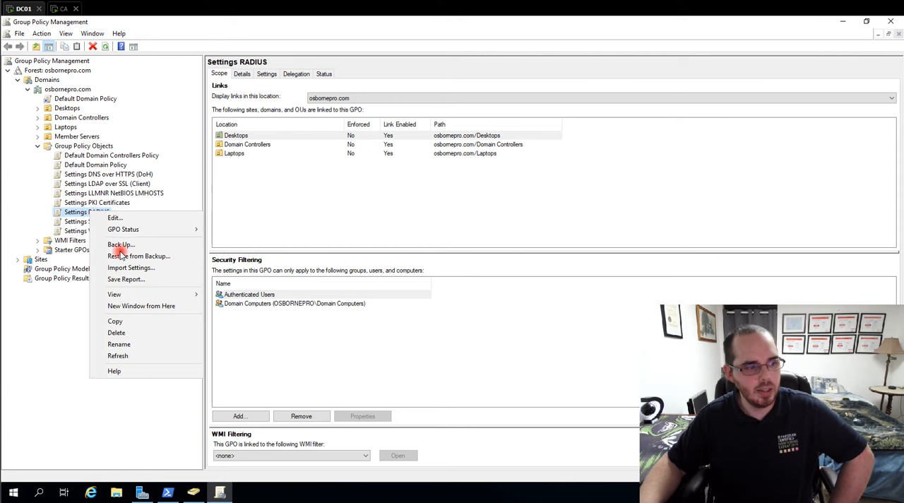
pyautogui.click(74, 220)
pyautogui.click(72, 212)
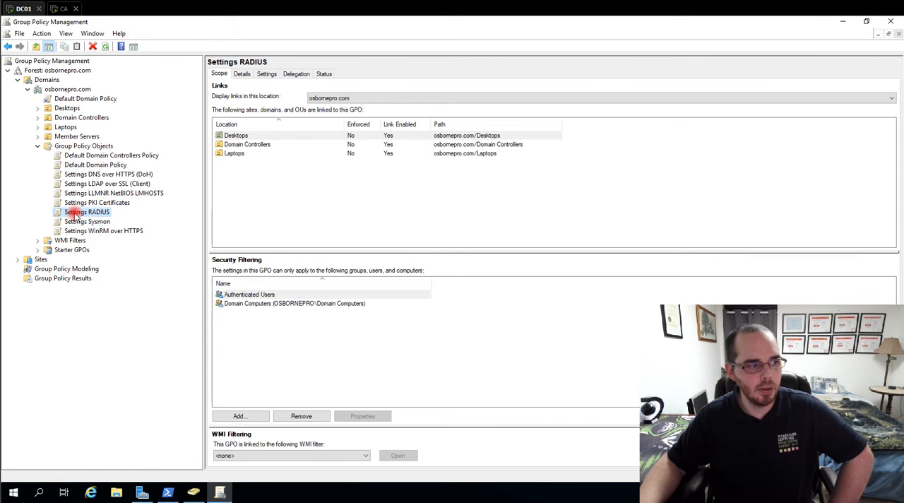
# - Review the Authenticated Users and Domain Computers entries in the security filtering of the Settings RADIUS policy
pyautogui.click(278, 305)
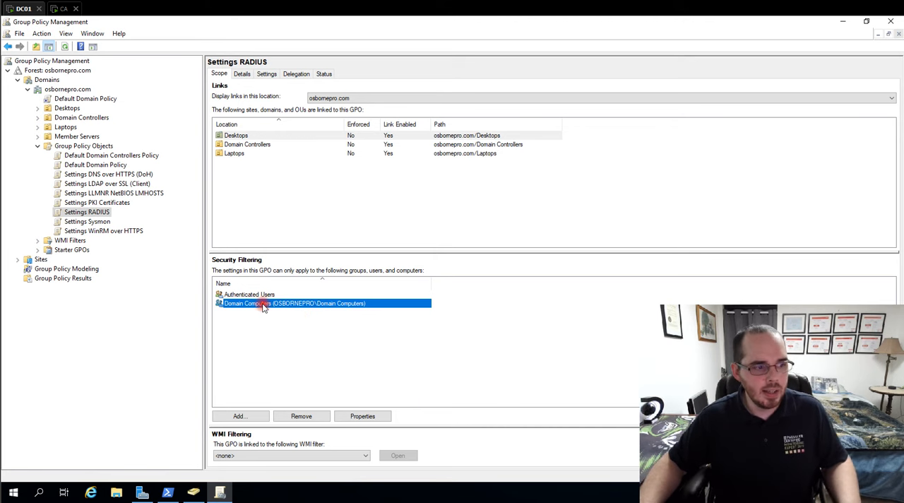
pyautogui.click(286, 296)
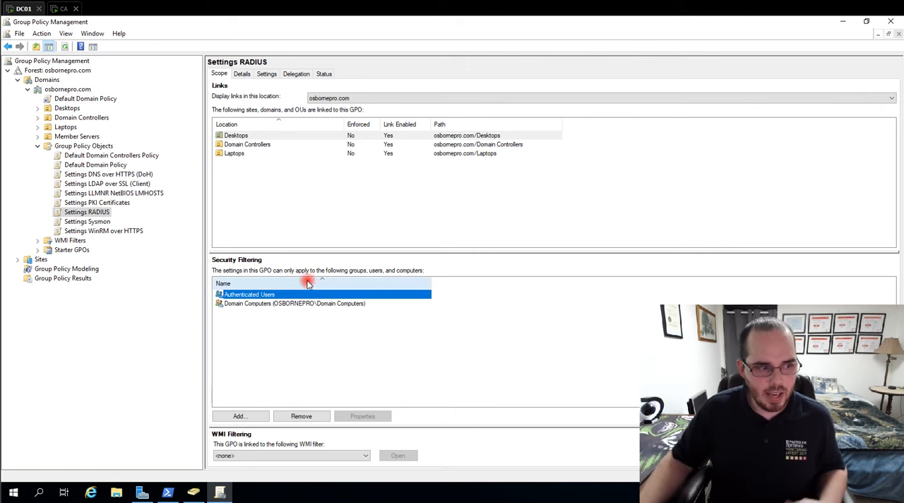
pyautogui.click(281, 304)
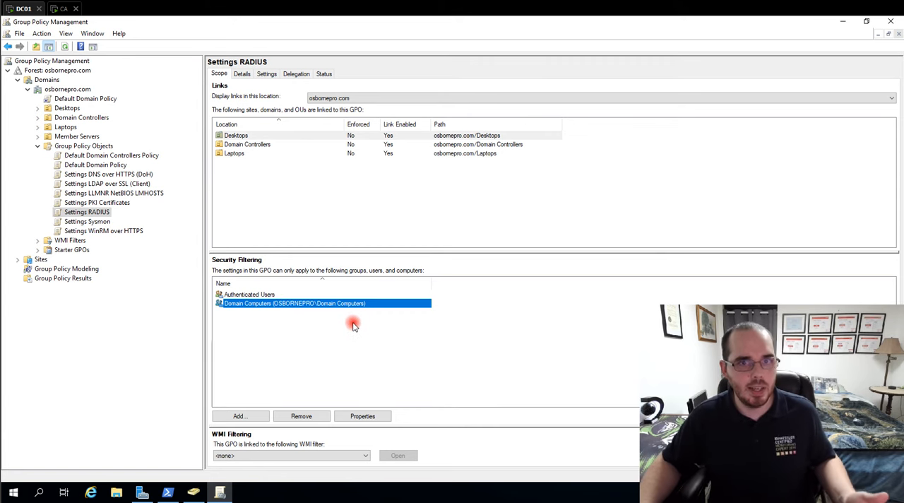
pyautogui.click(252, 294)
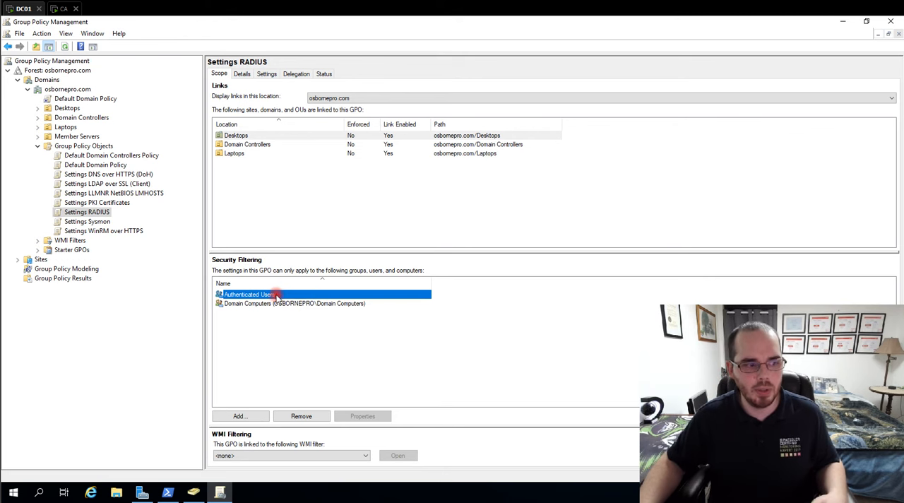
pyautogui.click(312, 304)
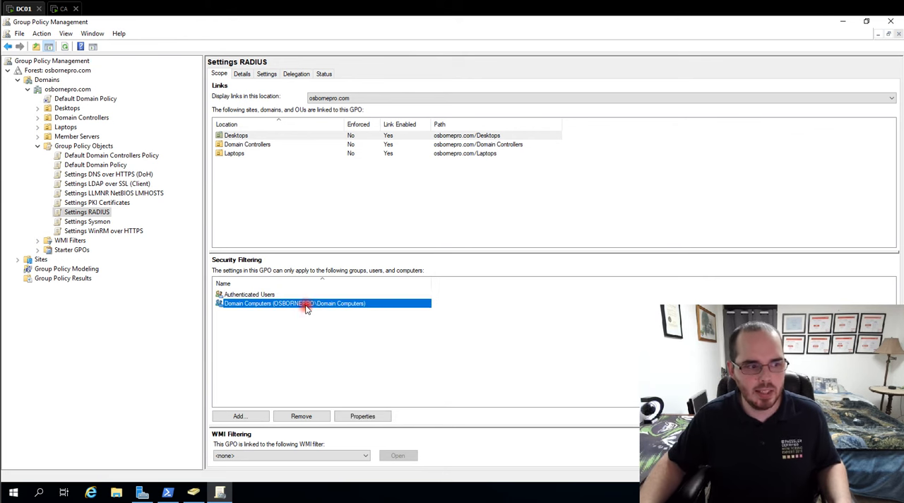
# - Open the Settings RADIUS group policy object for editing in a maximized editor window
pyautogui.rightClick(96, 214)
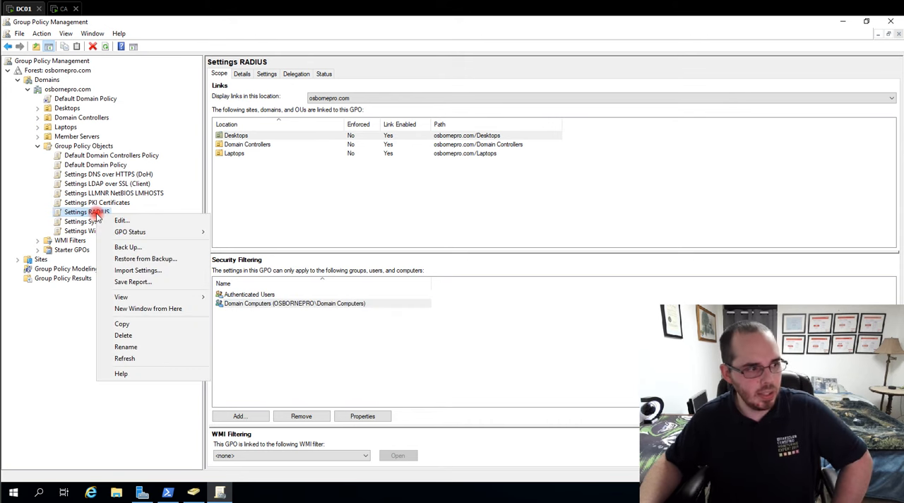
pyautogui.click(123, 221)
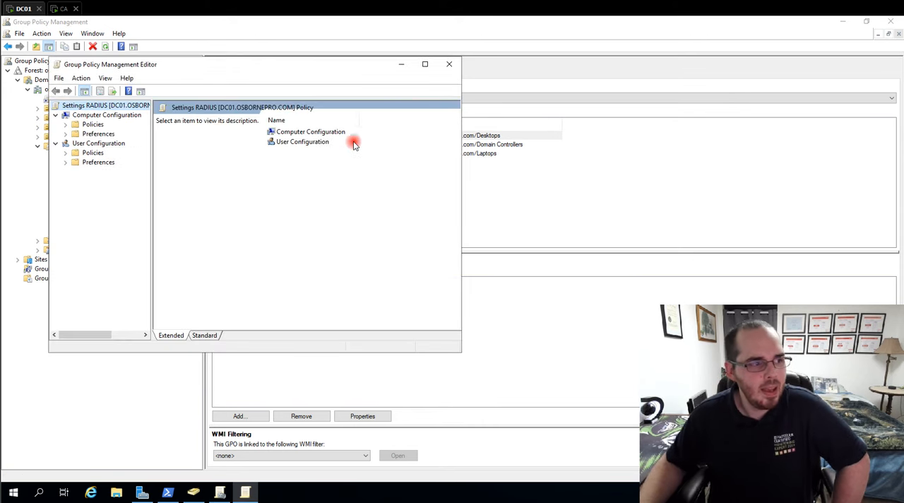
pyautogui.click(428, 63)
# - Browse to Public Key Policies within Security Settings under the Computer Configuration policies' Windows Settings
pyautogui.click(253, 88)
pyautogui.doubleClick(254, 88)
pyautogui.doubleClick(245, 88)
pyautogui.doubleClick(247, 97)
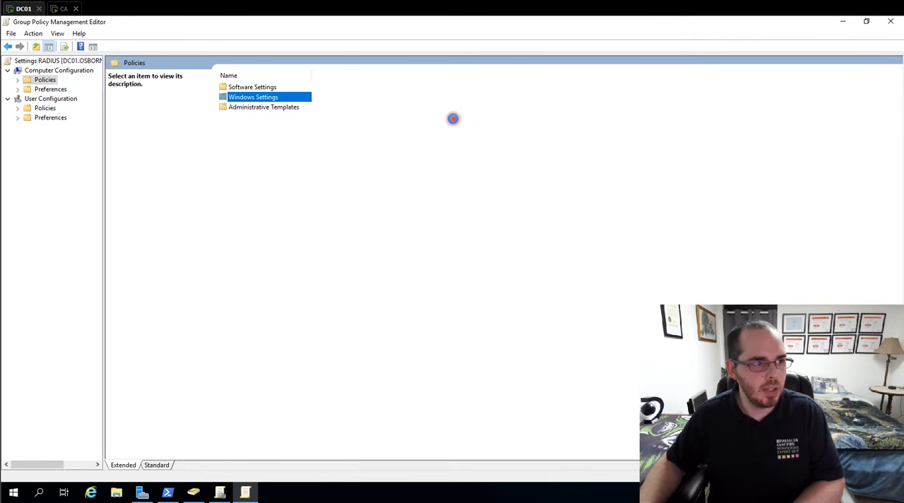
pyautogui.doubleClick(247, 117)
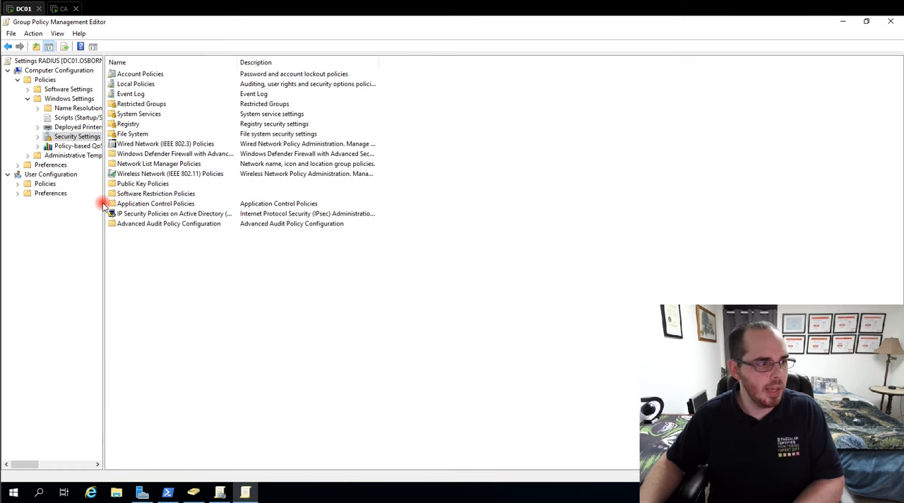
pyautogui.click(160, 185)
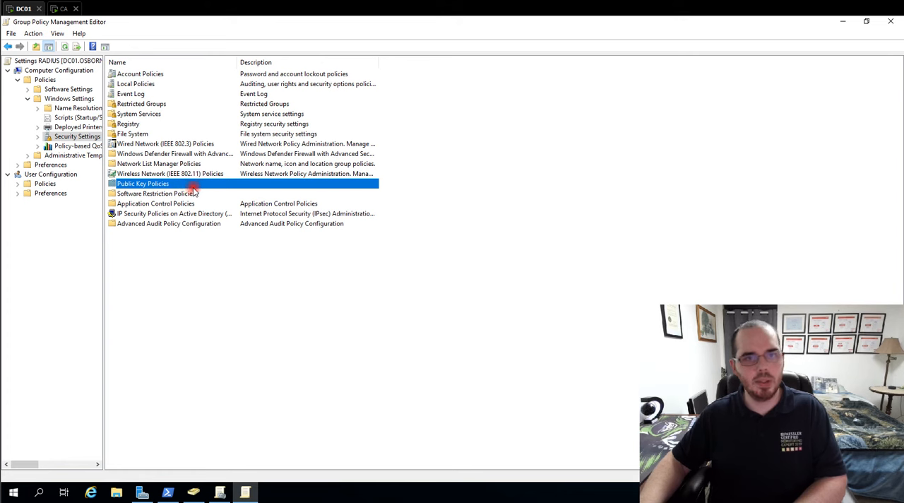
pyautogui.doubleClick(210, 186)
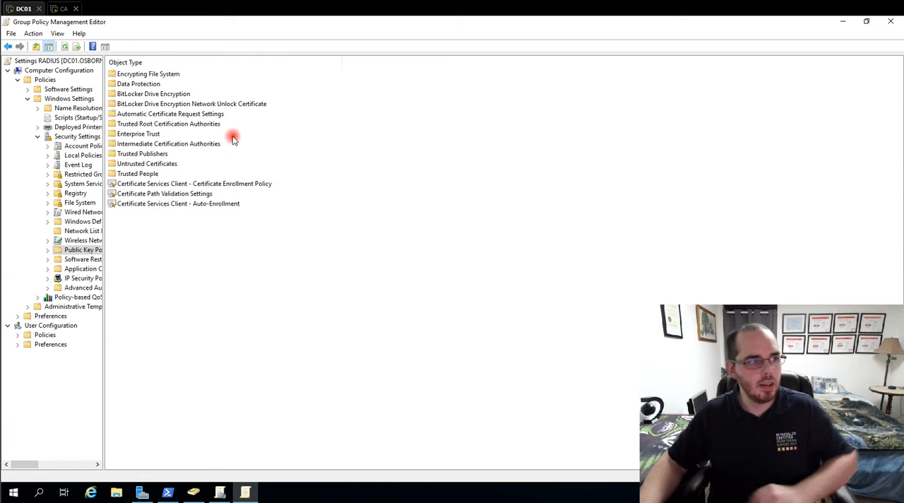
# - Inspect the general information and certification path of the osbornepro-CA-CA-1 certificate in Intermediate Certification Authorities
pyautogui.click(145, 125)
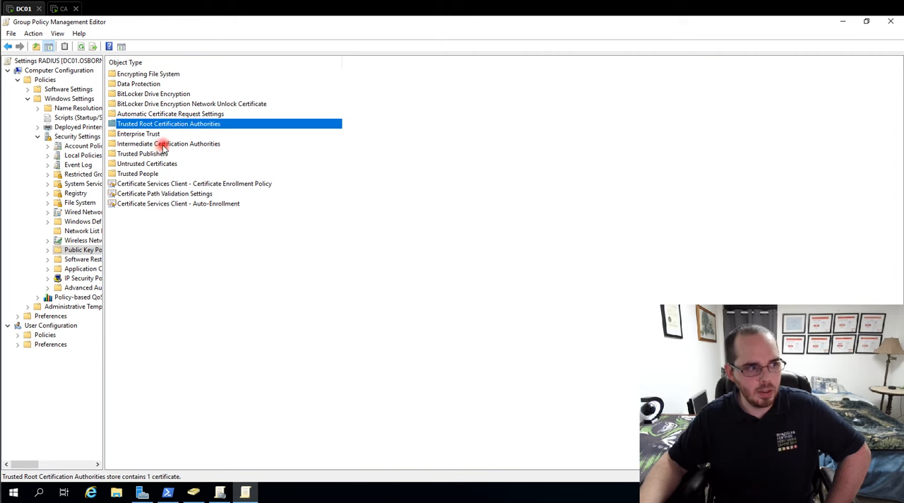
pyautogui.click(164, 144)
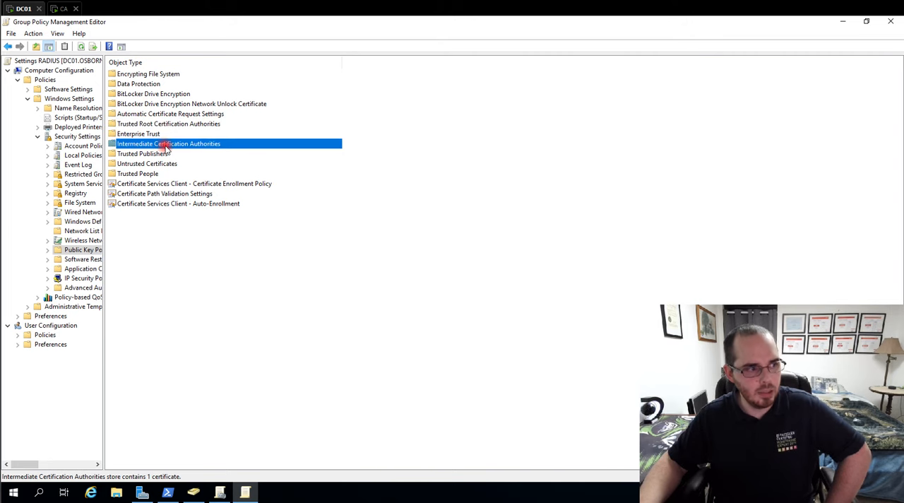
pyautogui.doubleClick(204, 147)
pyautogui.click(140, 75)
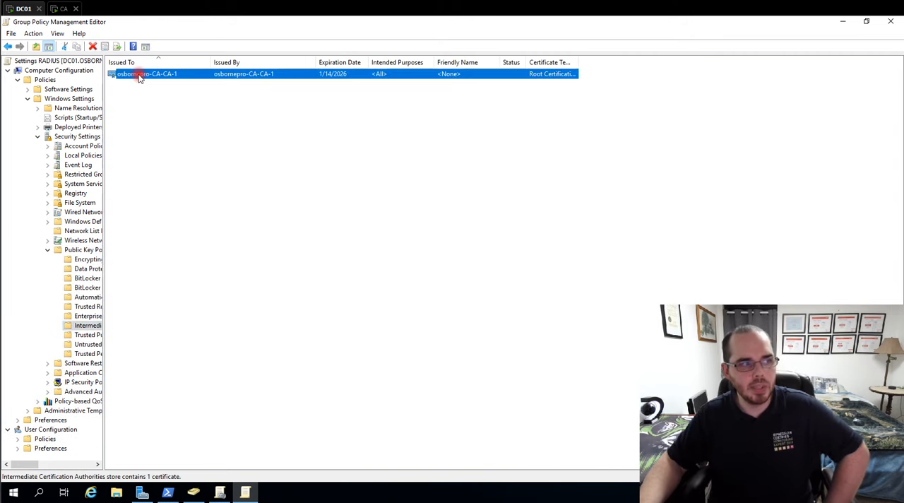
pyautogui.moveTo(109, 183); pyautogui.dragTo(174, 182)
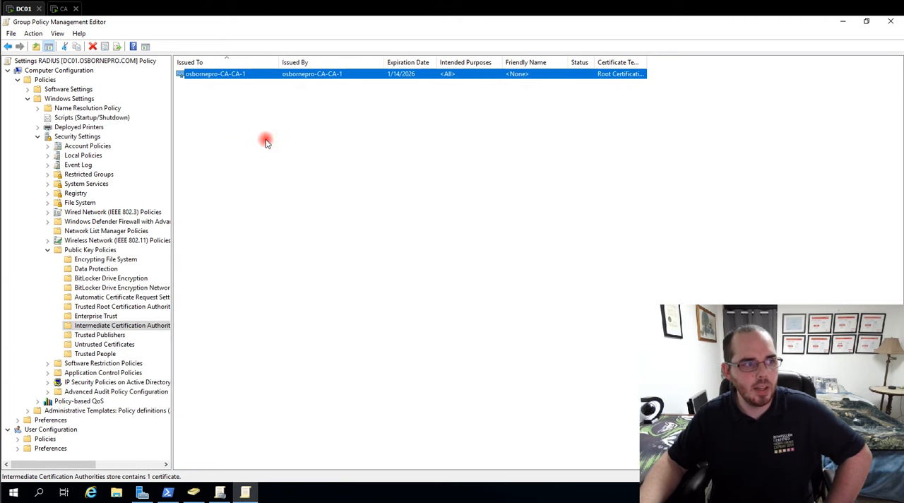
pyautogui.doubleClick(343, 74)
pyautogui.click(77, 46)
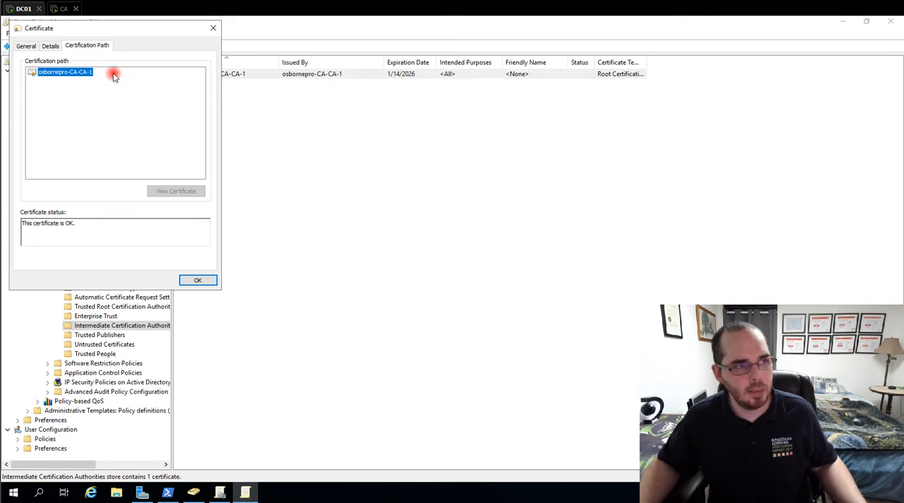
pyautogui.click(26, 46)
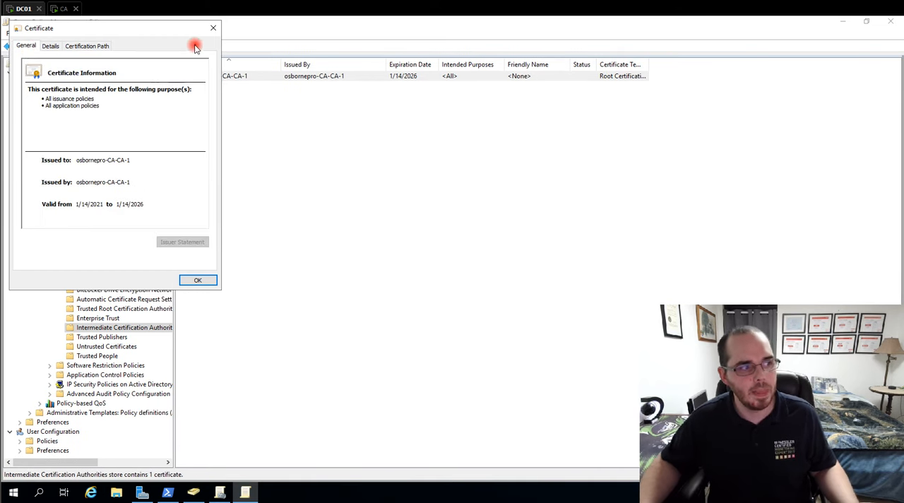
pyautogui.click(212, 28)
# - Inspect the osbornepro-CA-CA-1 certificate in Trusted Root Certification Authorities and close it
pyautogui.click(79, 327)
pyautogui.click(79, 308)
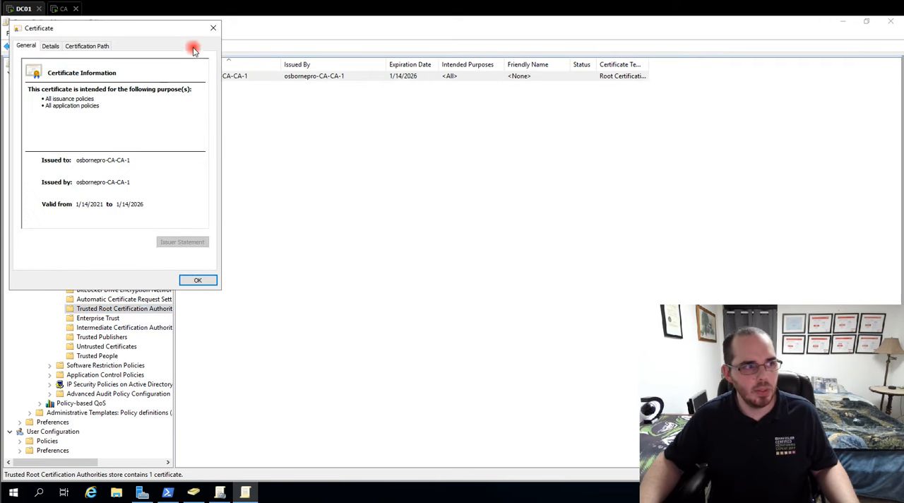
pyautogui.click(212, 28)
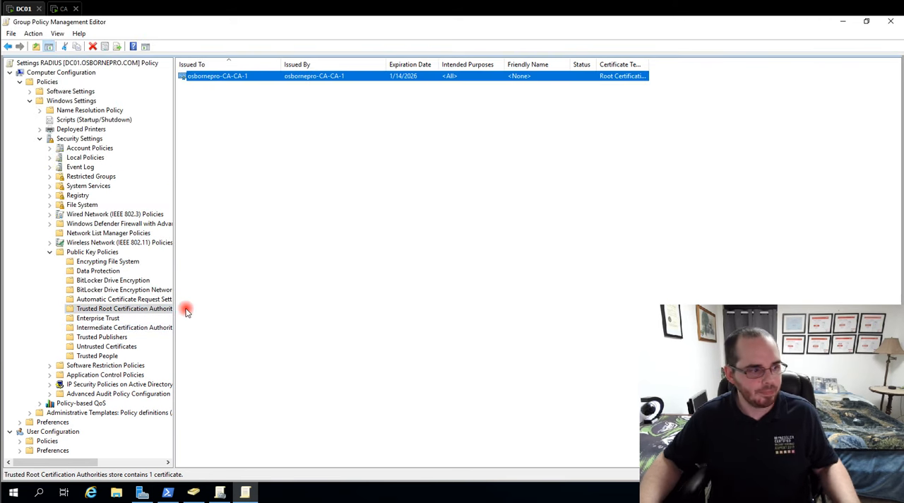
# - Examine the certificate templates offered for a new automatic certificate request, including Enrollment Agent (Computer), and cancel the wizard
pyautogui.click(99, 300)
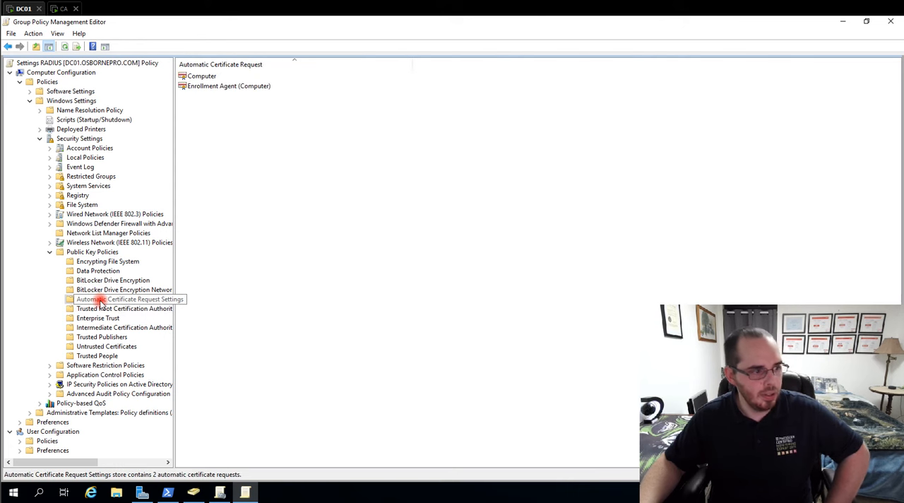
pyautogui.rightClick(137, 300)
pyautogui.moveTo(176, 306)
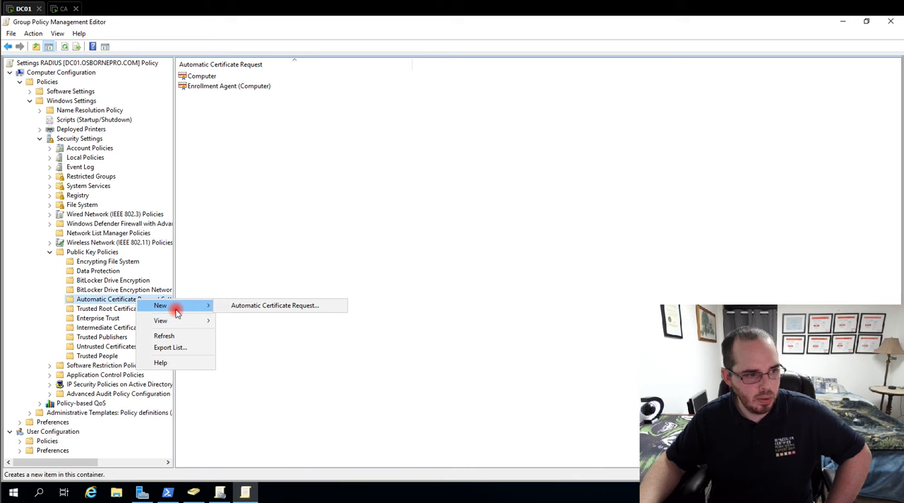
pyautogui.click(327, 308)
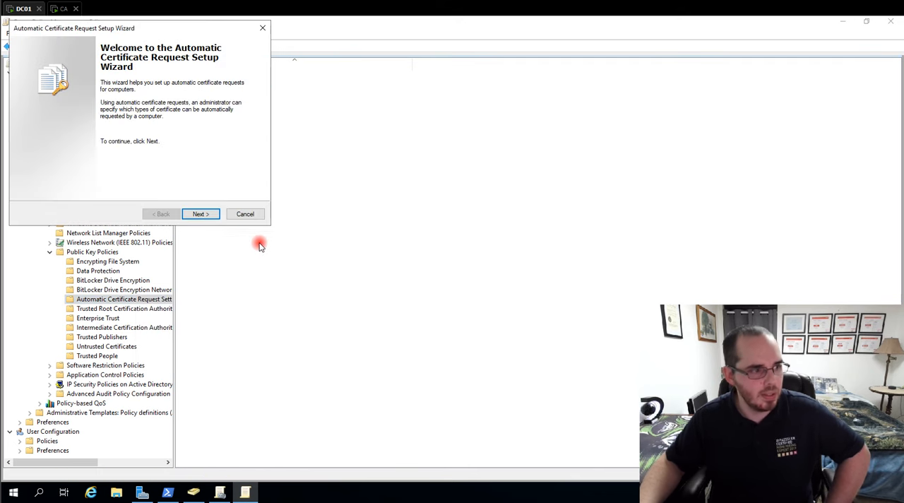
pyautogui.click(204, 214)
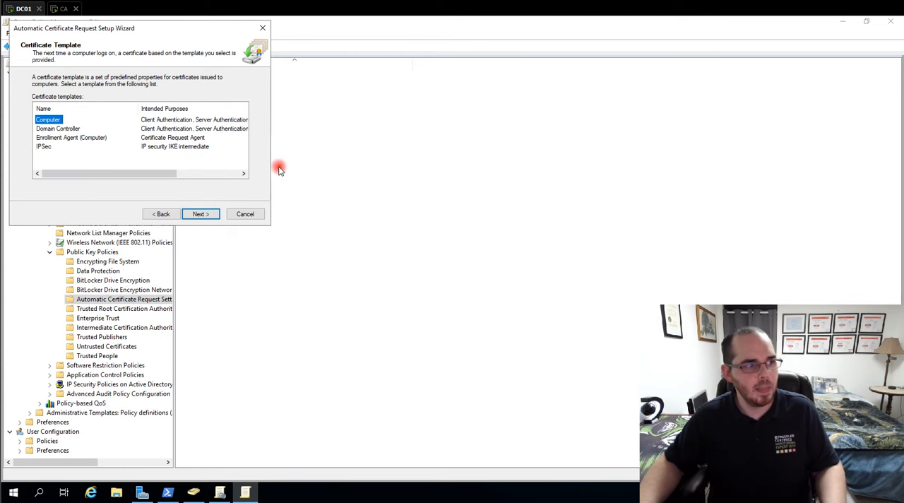
pyautogui.click(92, 137)
pyautogui.click(247, 216)
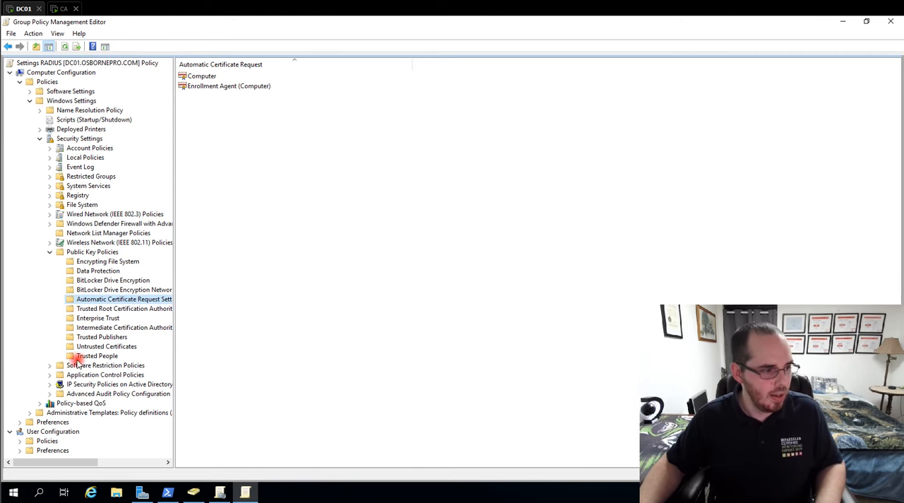
# - Keep the Certificate Services Client - Certificate Enrollment Policy set to Enabled and accept its Active Directory Enrollment Policy server properties
pyautogui.click(92, 253)
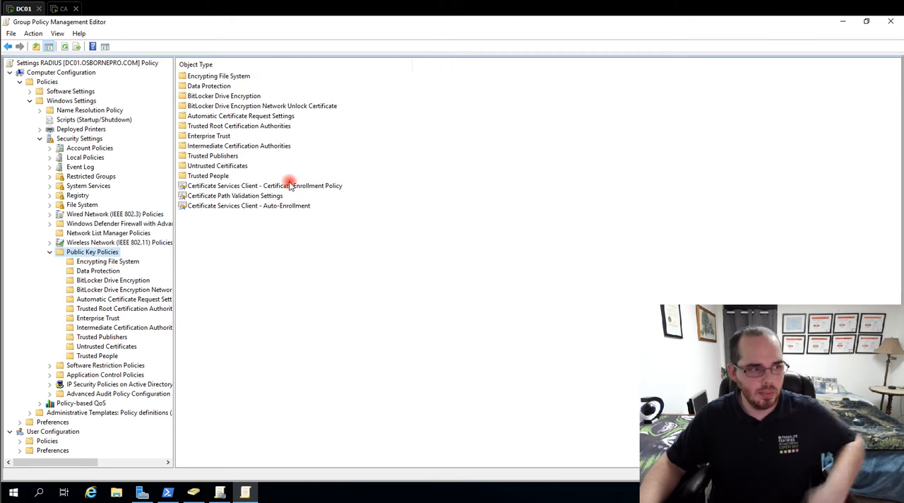
pyautogui.click(237, 186)
pyautogui.click(253, 206)
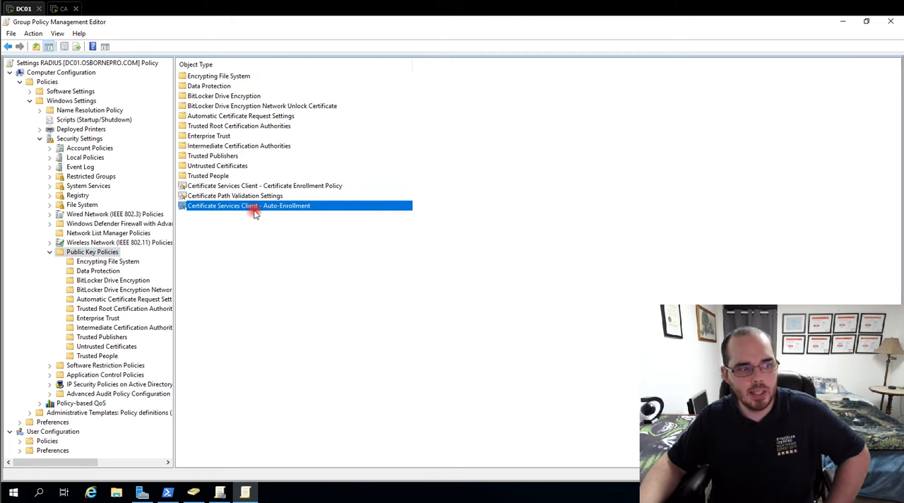
pyautogui.click(223, 186)
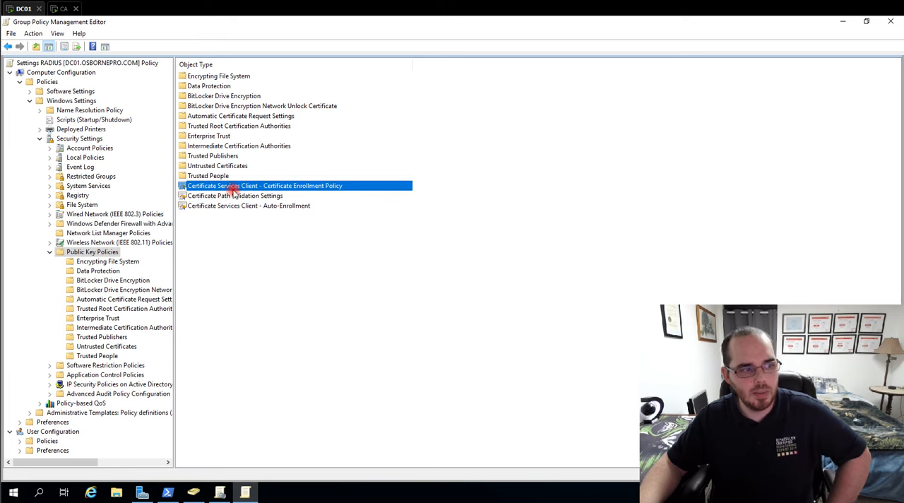
pyautogui.doubleClick(341, 188)
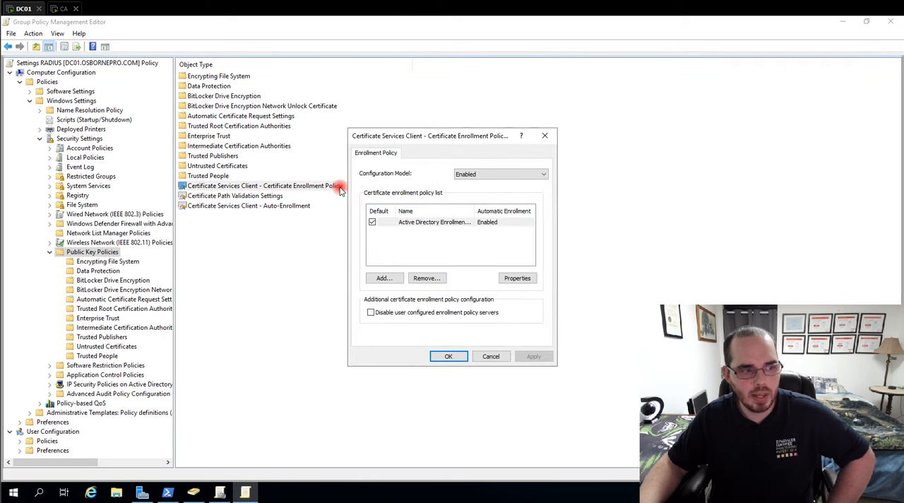
pyautogui.click(498, 176)
pyautogui.click(499, 173)
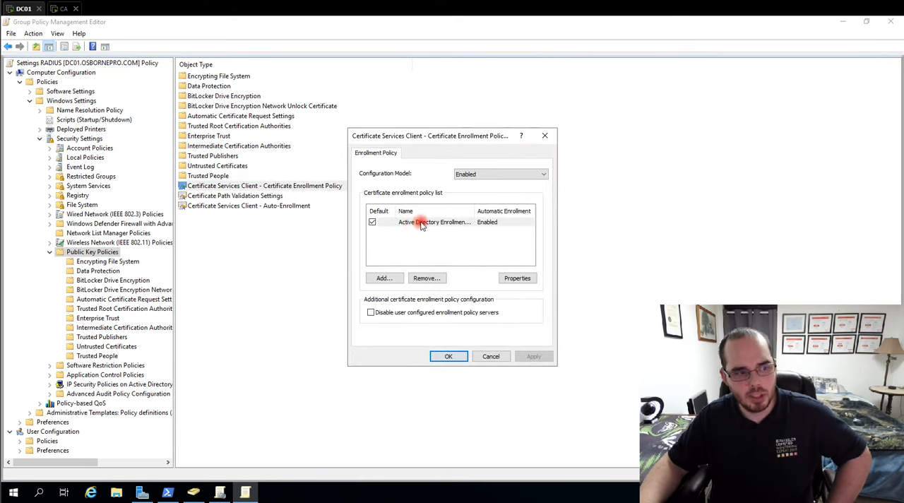
pyautogui.click(519, 278)
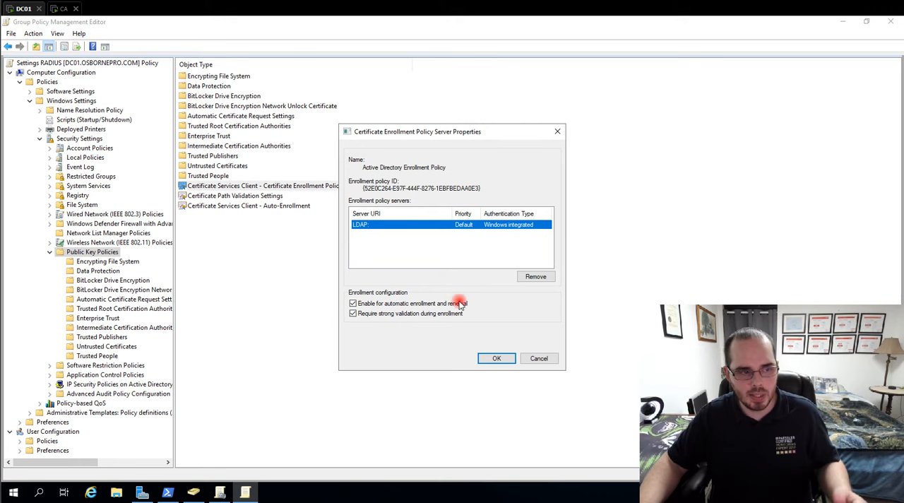
pyautogui.click(508, 357)
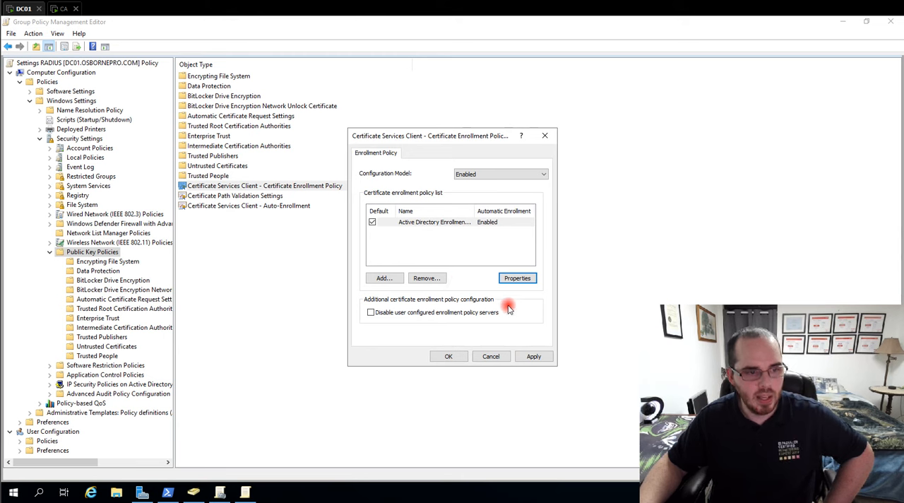
pyautogui.click(448, 357)
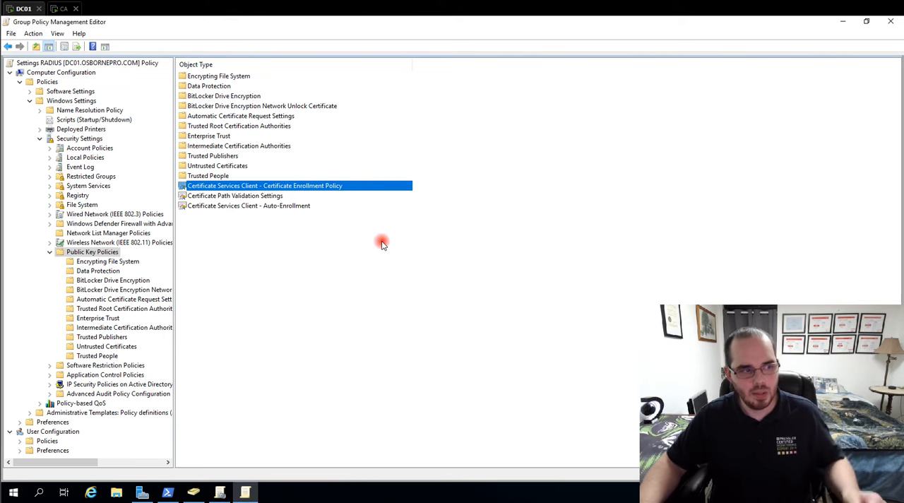
# - Keep Certificate Services Client - Auto-Enrollment set to Enabled with its certificate renewal and template update options, and accept the properties
pyautogui.click(267, 206)
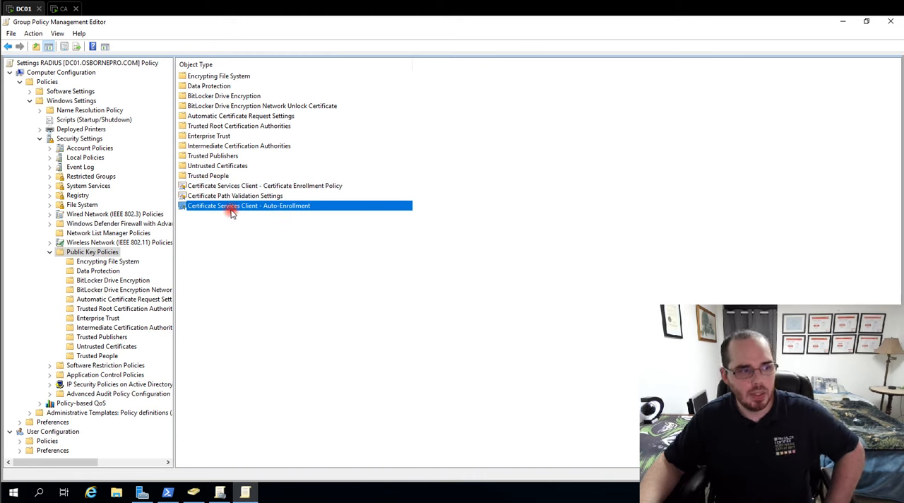
pyautogui.doubleClick(299, 207)
pyautogui.click(503, 199)
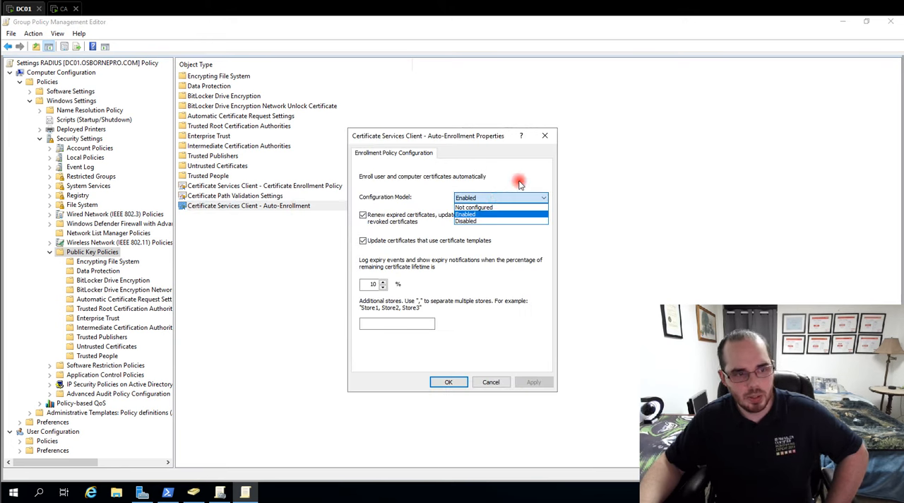
pyautogui.click(520, 183)
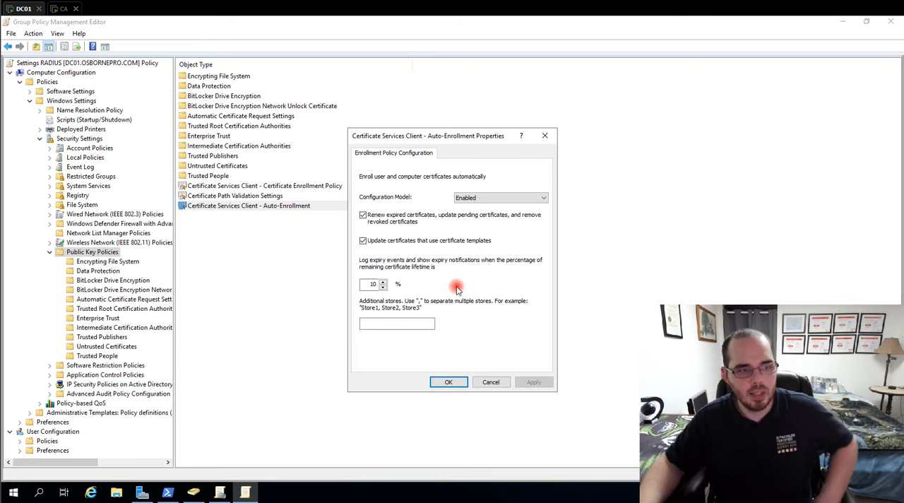
pyautogui.click(450, 382)
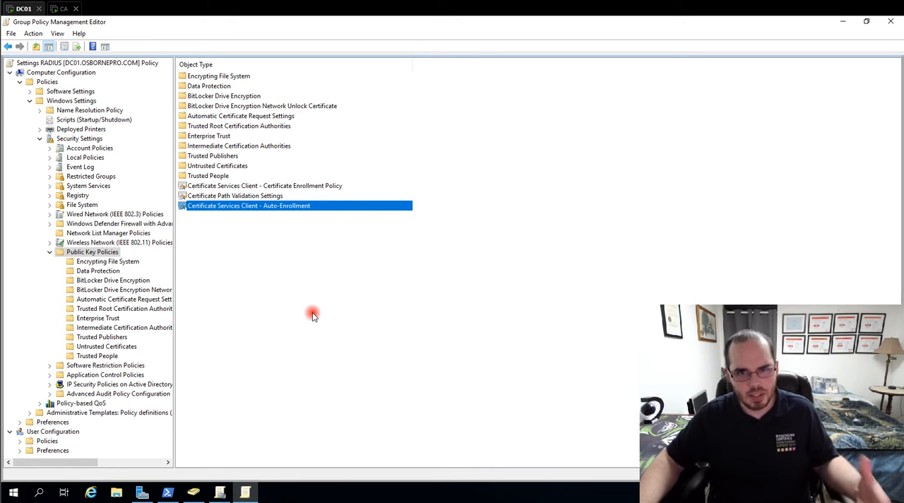
# - Delete the existing RADIUS NSA-Van-099 policy from the Wireless Network (IEEE 802.11) Policies
pyautogui.click(50, 252)
pyautogui.click(95, 243)
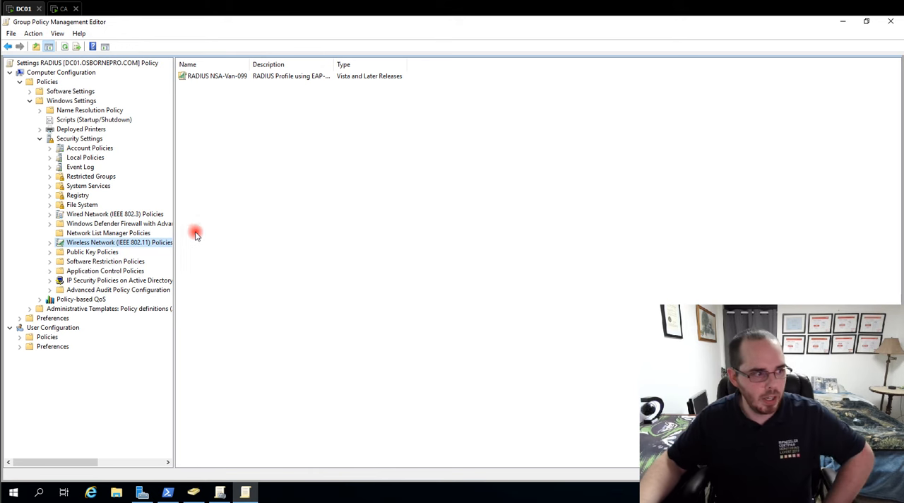
pyautogui.rightClick(110, 246)
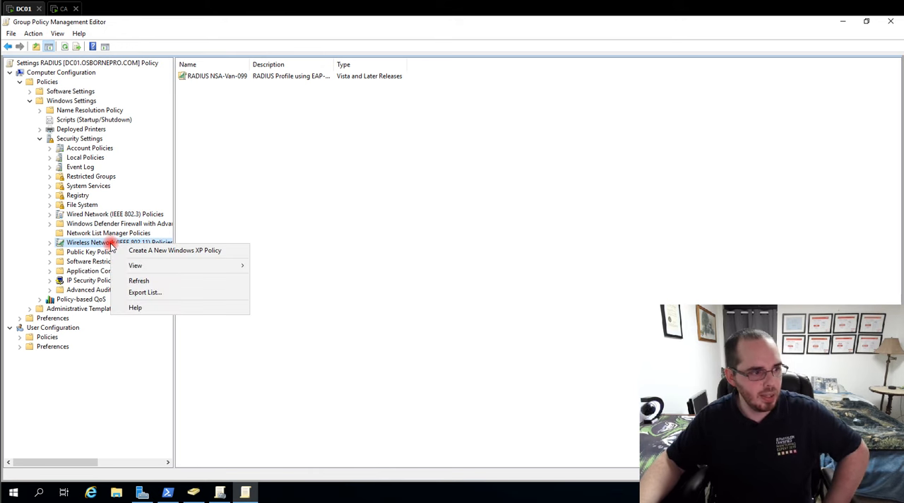
pyautogui.click(248, 238)
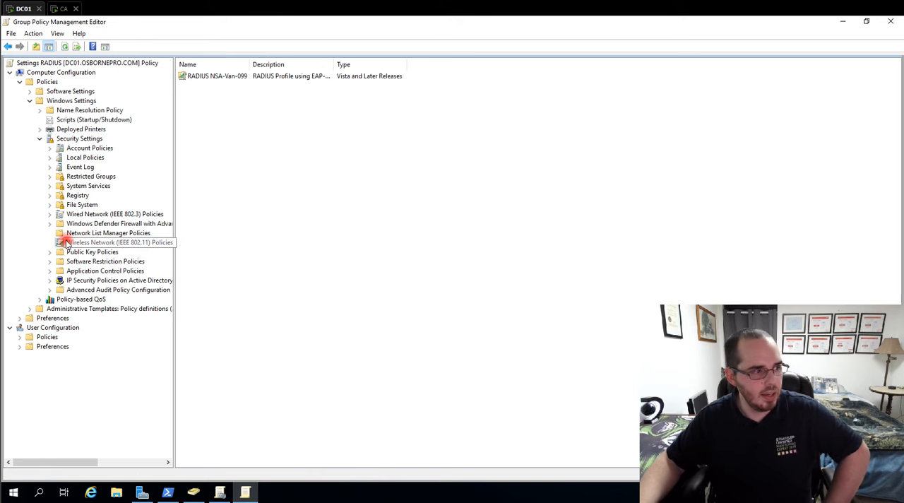
pyautogui.rightClick(117, 245)
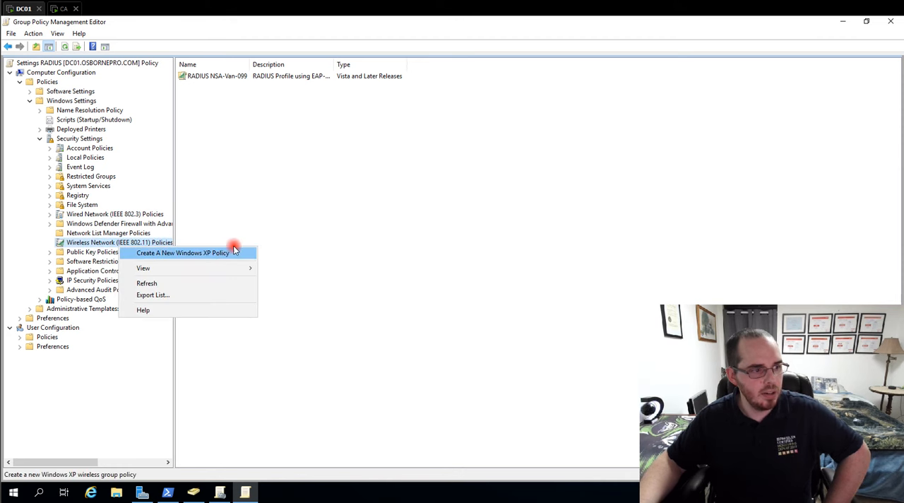
pyautogui.click(260, 167)
pyautogui.click(202, 76)
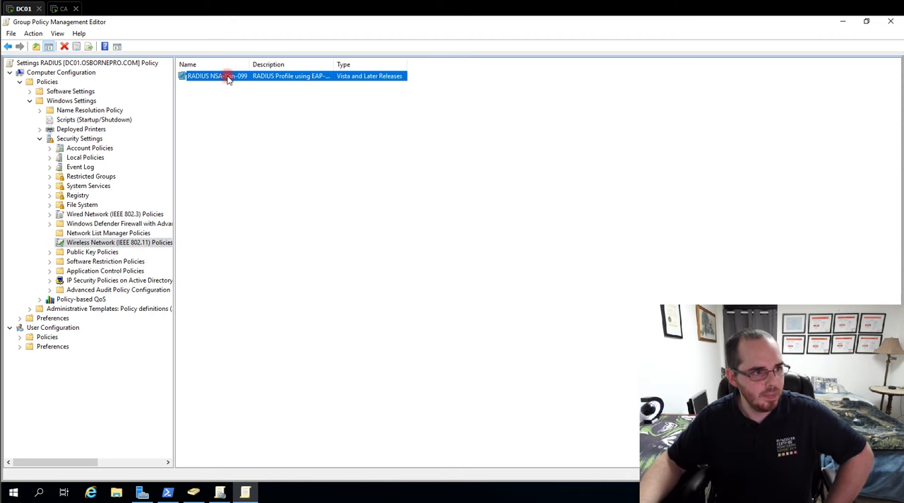
pyautogui.rightClick(228, 78)
pyautogui.click(258, 82)
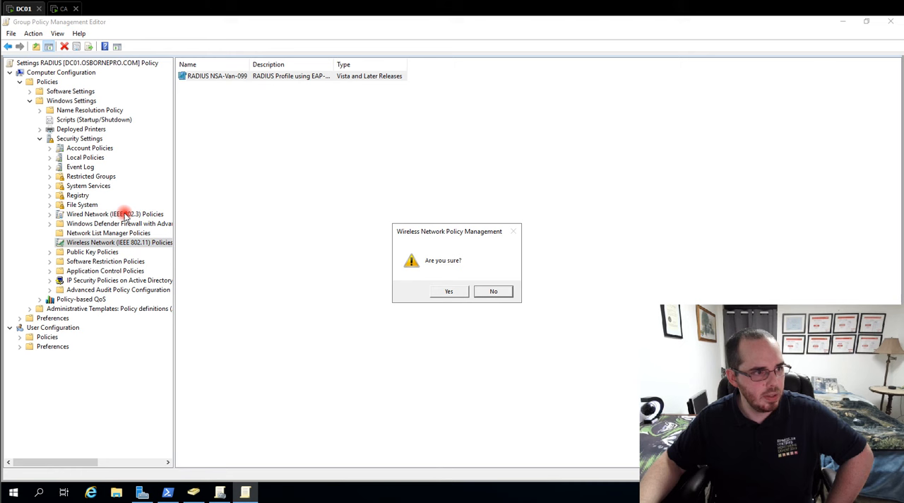
pyautogui.click(438, 292)
# - Create a wireless network policy for Windows Vista and later named "NSA-Van-099 RADIUS Profile" with the description "RADIUS profile for NSA-Van-099"
pyautogui.rightClick(136, 242)
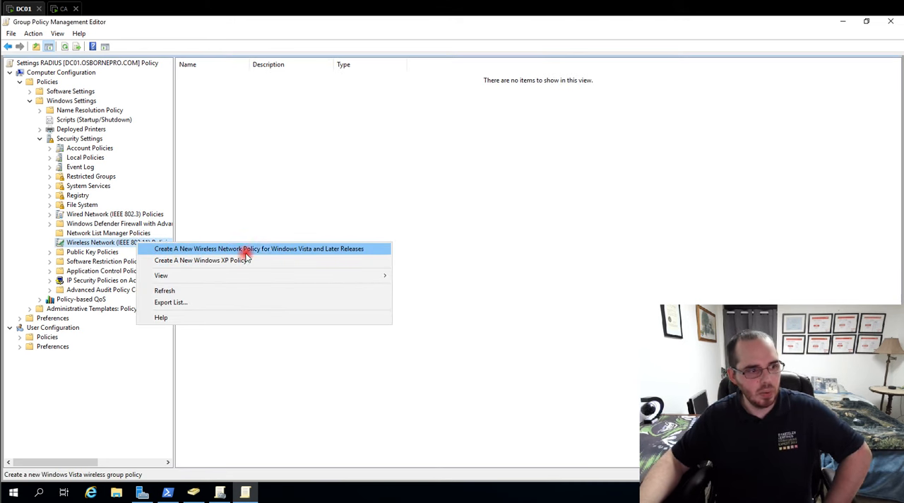
pyautogui.click(379, 249)
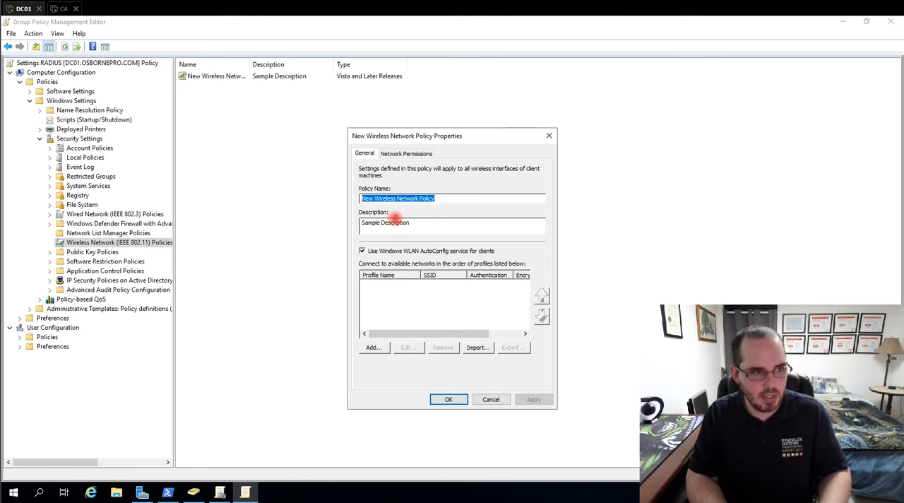
pyautogui.write('NSA-Van-099 RADIUS Profile')
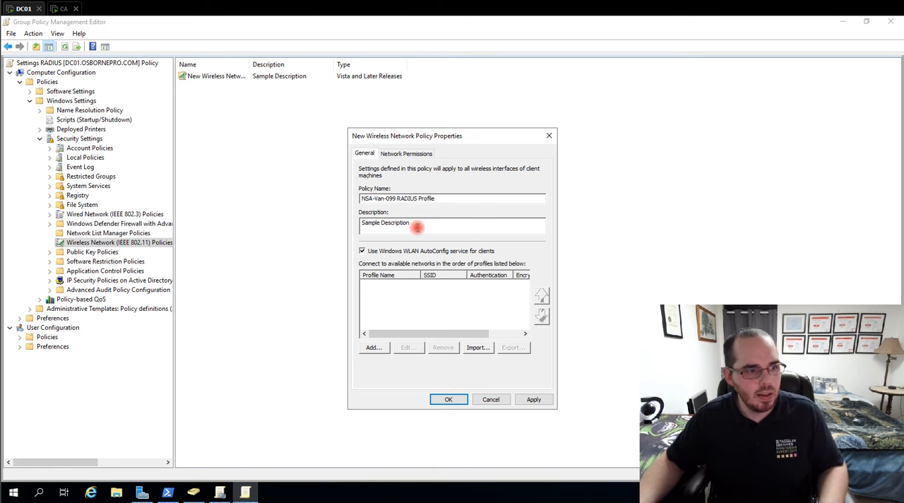
pyautogui.moveTo(417, 224); pyautogui.dragTo(305, 210)
pyautogui.write('RADIUS profile for NSA-Van-099')
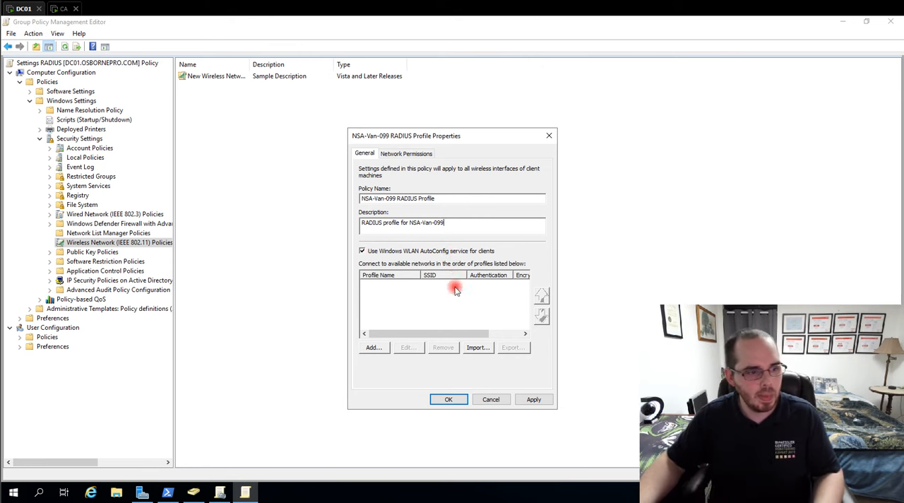
# - Add an infrastructure profile named NSA-Van-099 with SSID NSA-Van-099 and allow connecting even if the network is not broadcasting
pyautogui.click(375, 348)
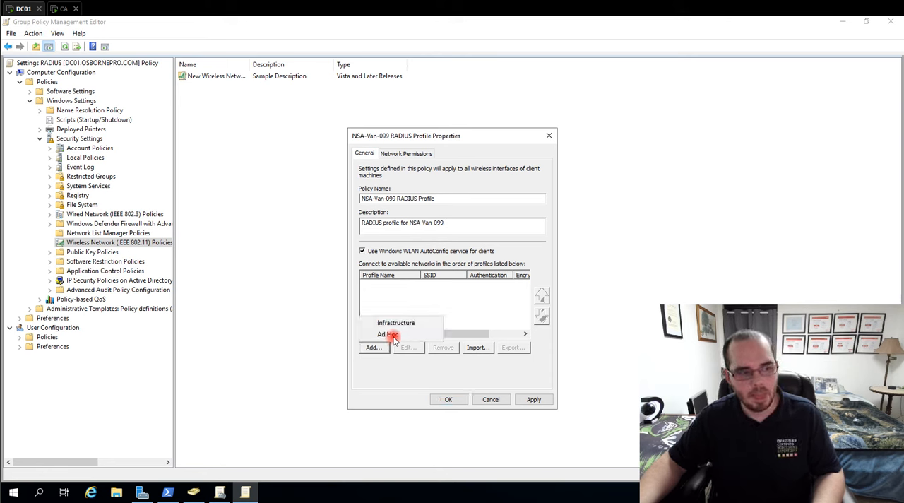
pyautogui.click(407, 326)
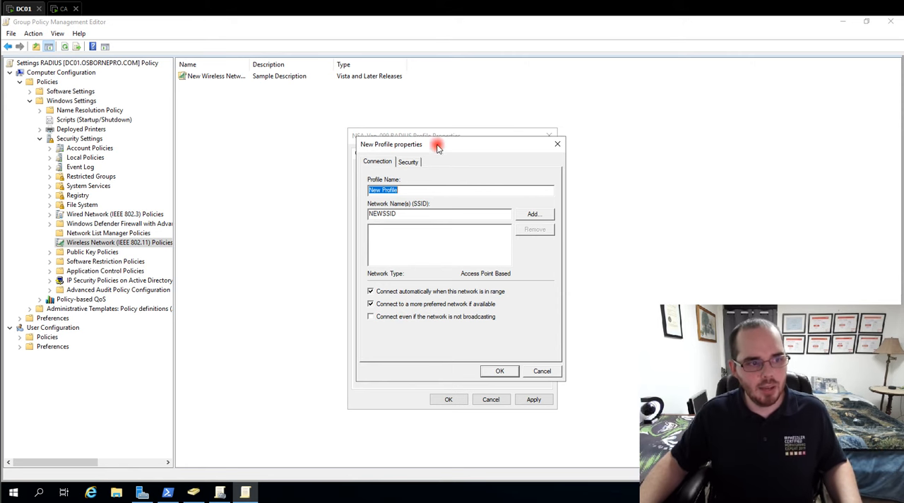
pyautogui.moveTo(438, 147); pyautogui.dragTo(450, 137)
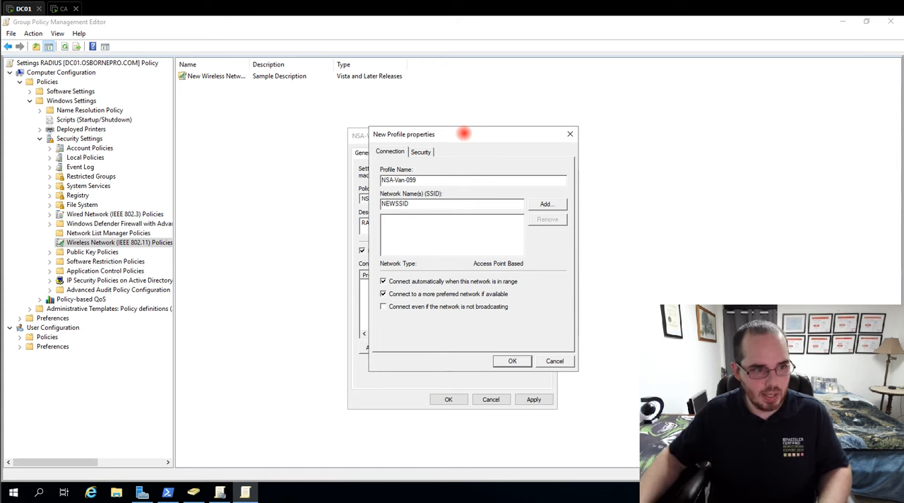
pyautogui.doubleClick(385, 178)
pyautogui.hotkey('ctrl', 'c')
pyautogui.doubleClick(413, 203)
pyautogui.hotkey('ctrl', 'v')
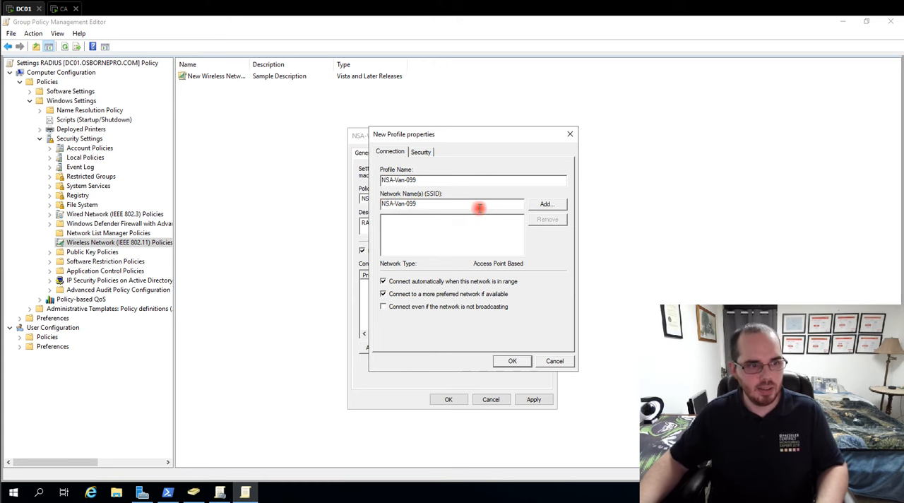
pyautogui.click(544, 205)
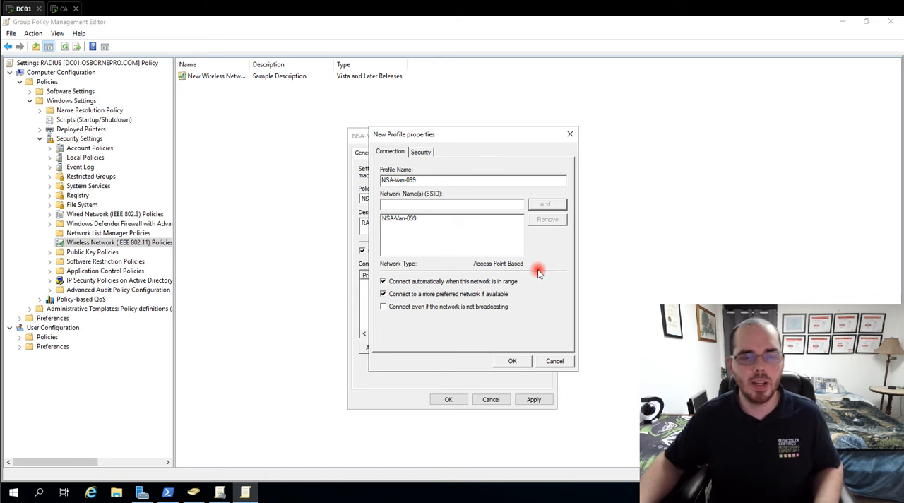
pyautogui.click(383, 307)
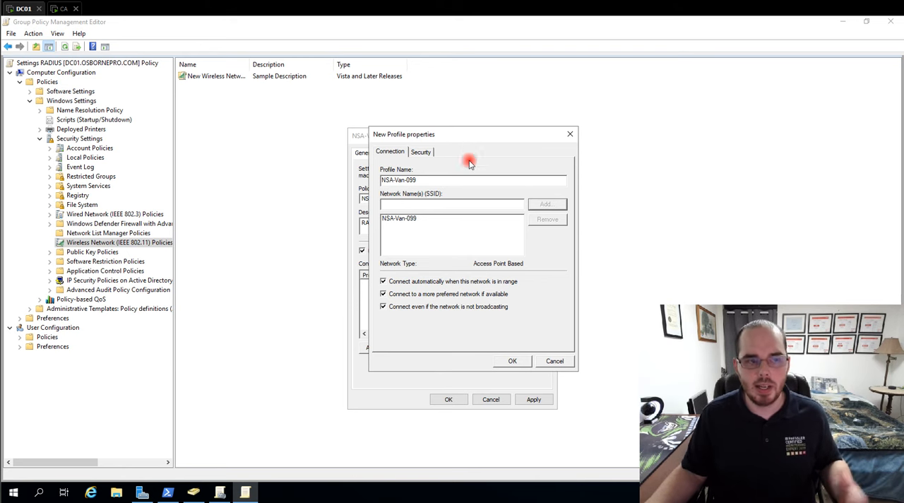
# - Keep the profile's AES-CCMP encryption and set its network authentication method to Microsoft: Smart Card or other certificate
pyautogui.click(422, 153)
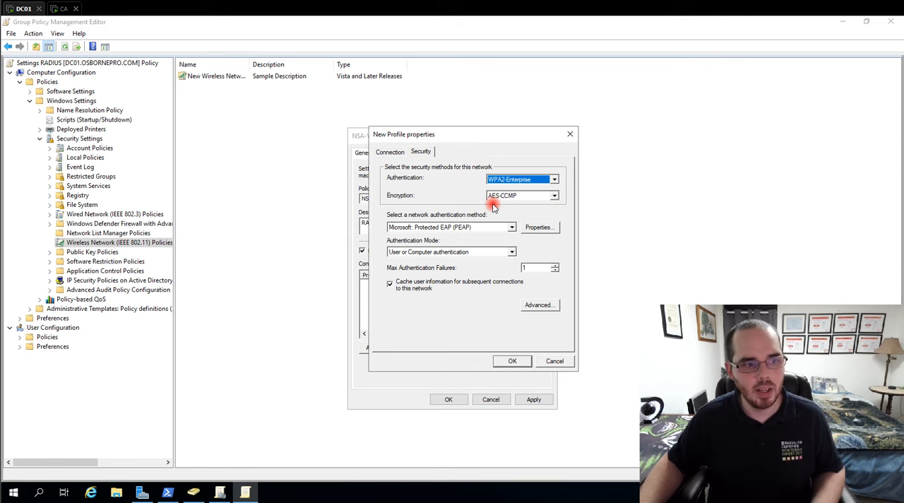
pyautogui.click(555, 196)
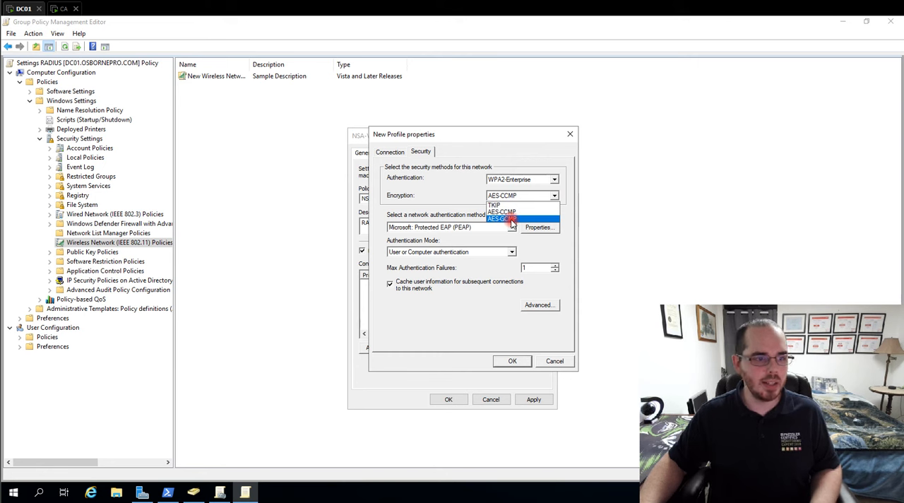
pyautogui.click(472, 202)
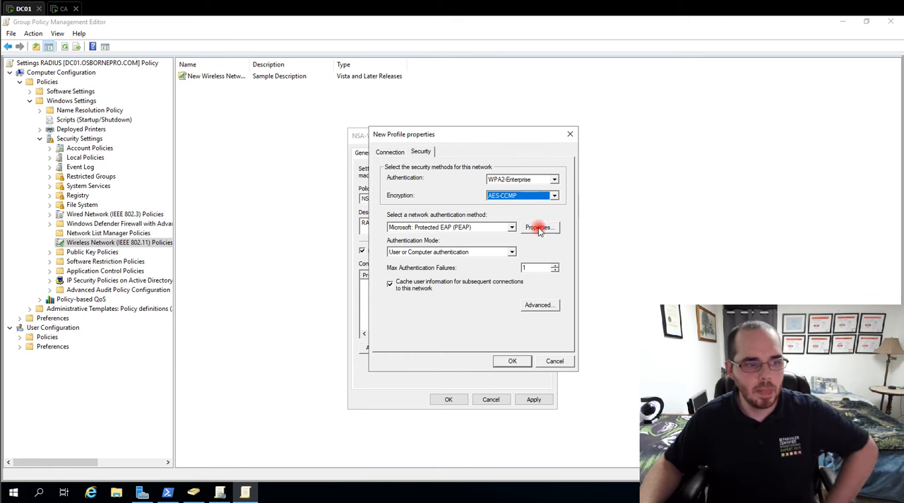
pyautogui.click(423, 227)
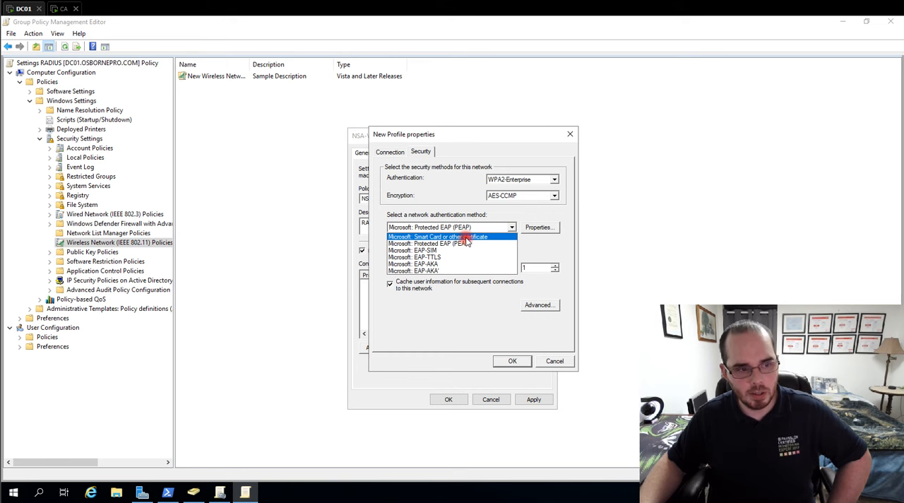
pyautogui.click(465, 237)
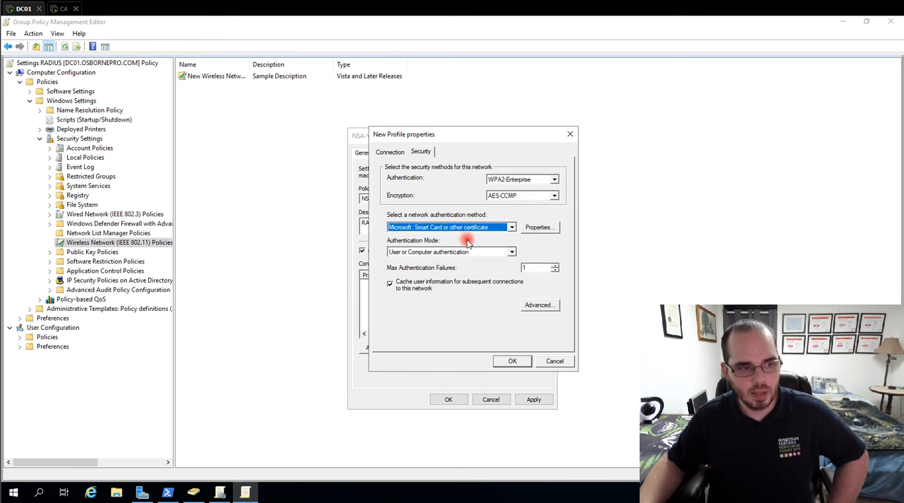
# - Trust the osbornepro-CA-CA root authority and all three osbornepro-CA-CA-1 root authorities in the smart card or certificate properties
pyautogui.click(540, 227)
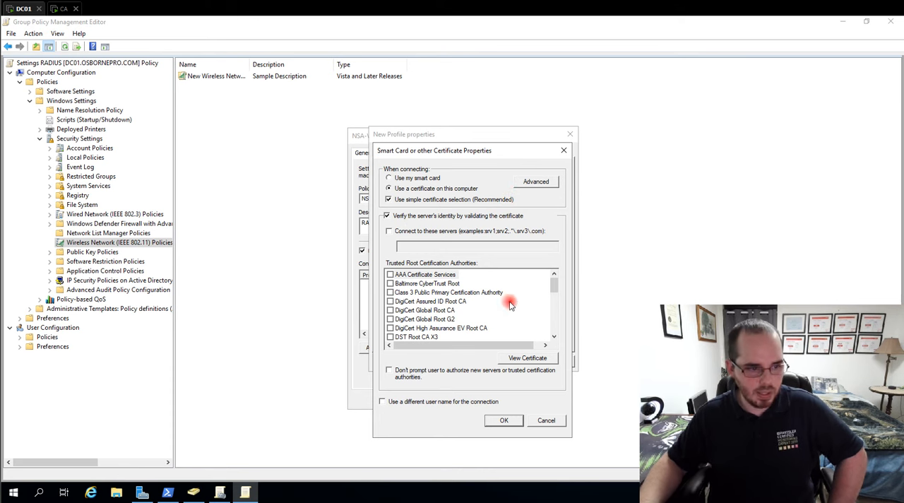
pyautogui.moveTo(558, 286); pyautogui.dragTo(555, 315)
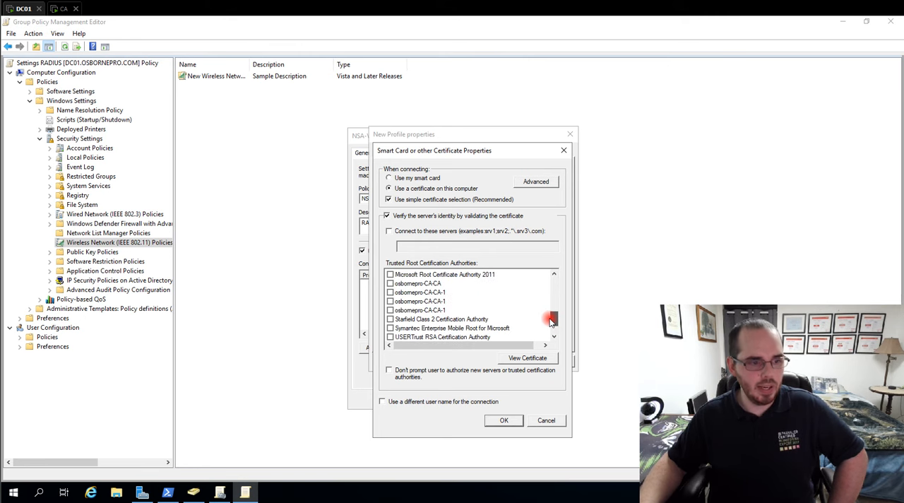
pyautogui.click(390, 283)
pyautogui.click(391, 292)
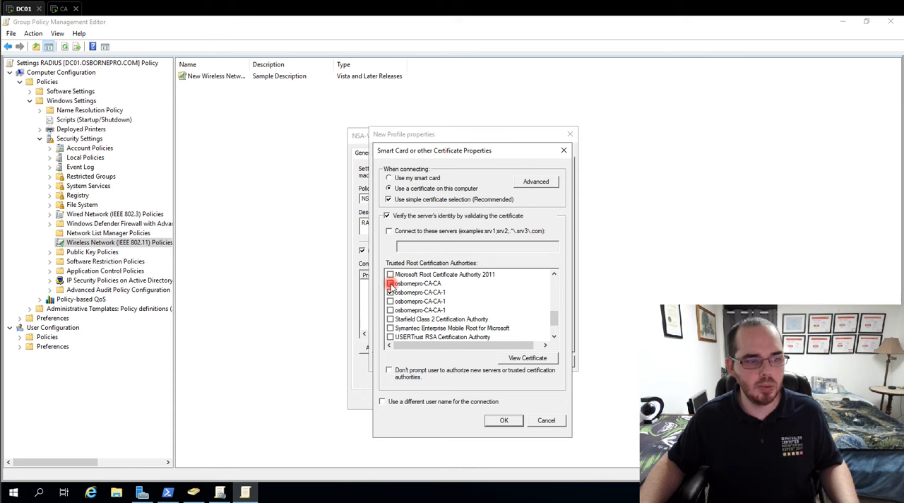
pyautogui.click(391, 301)
pyautogui.click(390, 311)
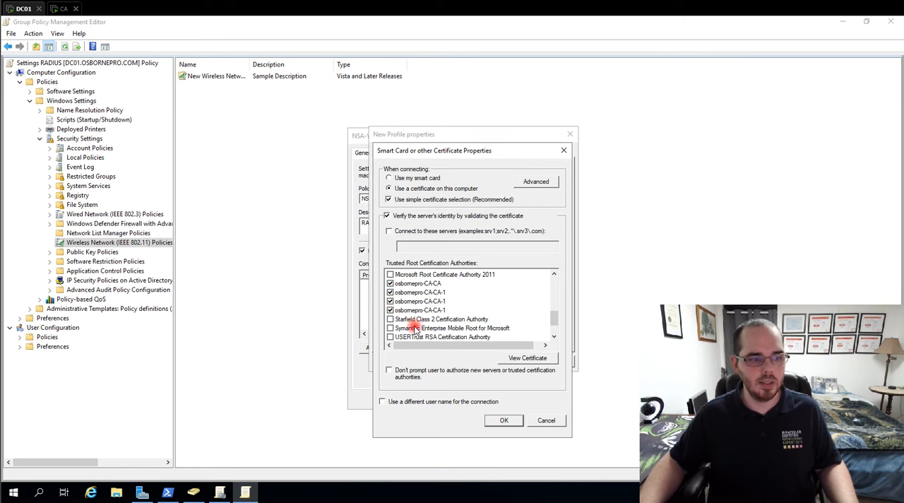
# - Leave the option that suppresses user prompts for authorizing new servers or certification authorities turned off and accept the certificate properties
pyautogui.click(389, 372)
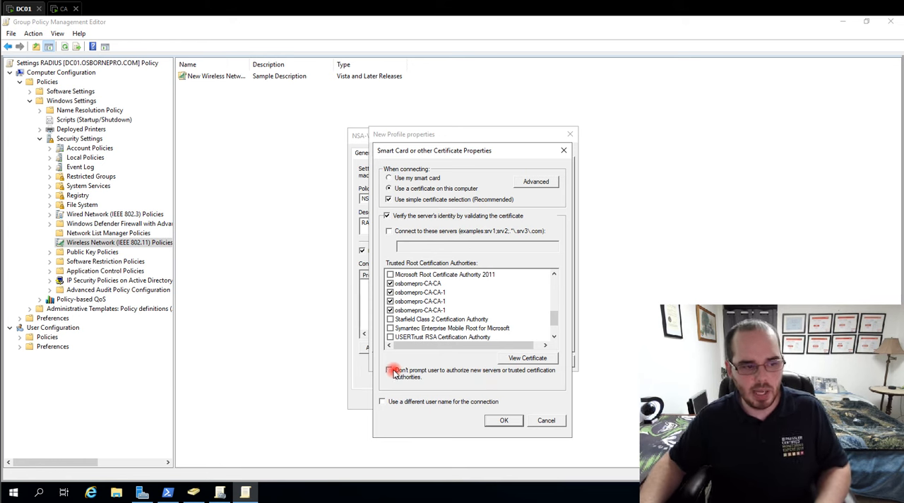
pyautogui.click(392, 371)
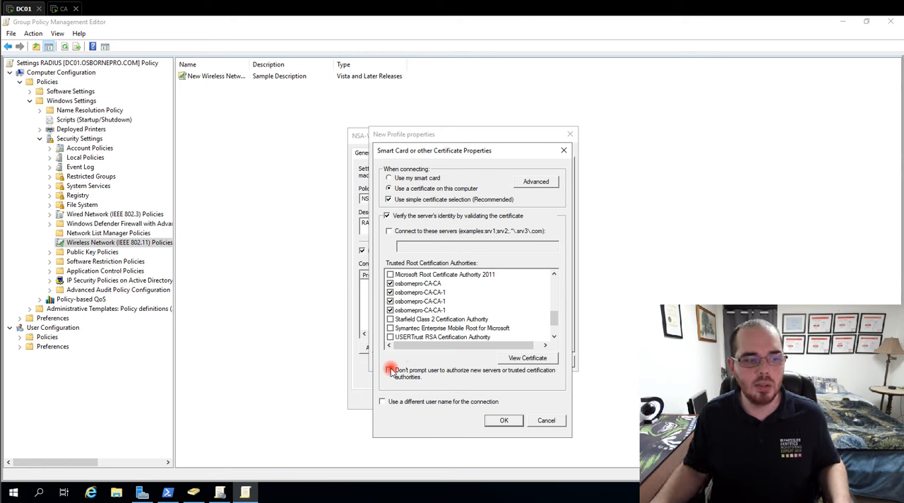
pyautogui.click(390, 370)
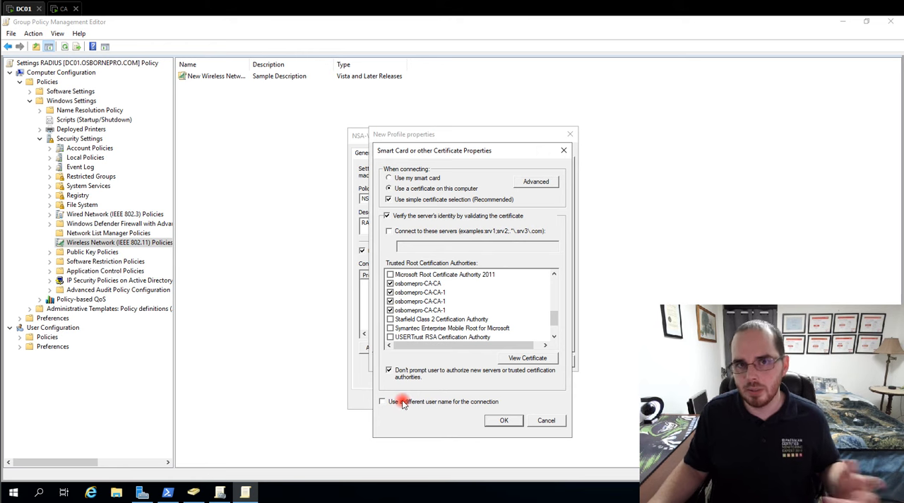
pyautogui.click(389, 370)
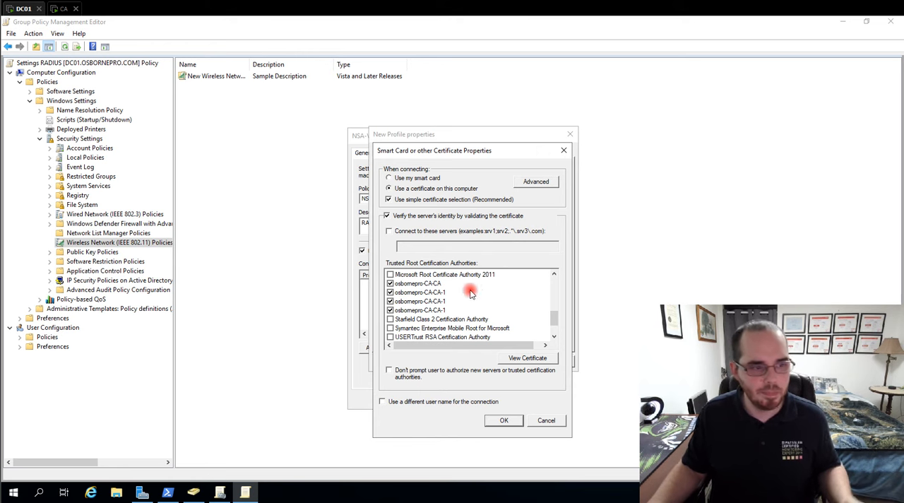
pyautogui.click(510, 422)
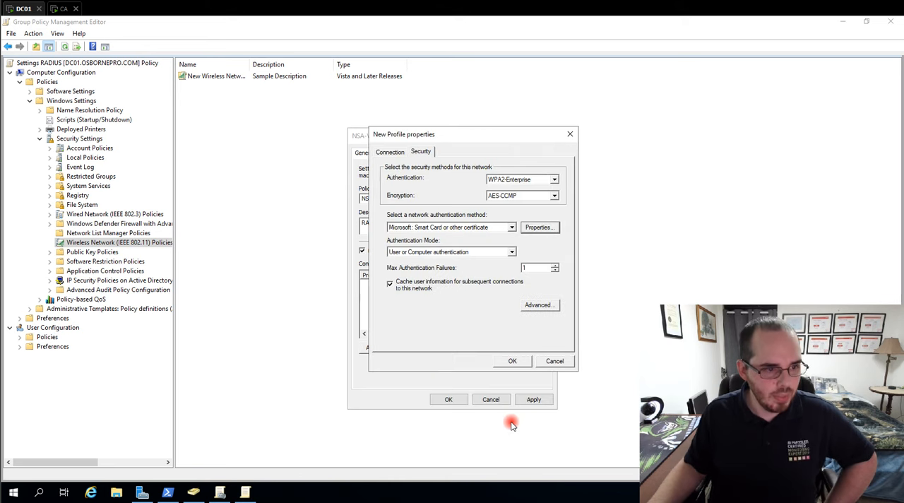
# - Set the profile's authentication mode to Computer authentication, leave the advanced security settings at their defaults, and accept the profile
pyautogui.click(436, 252)
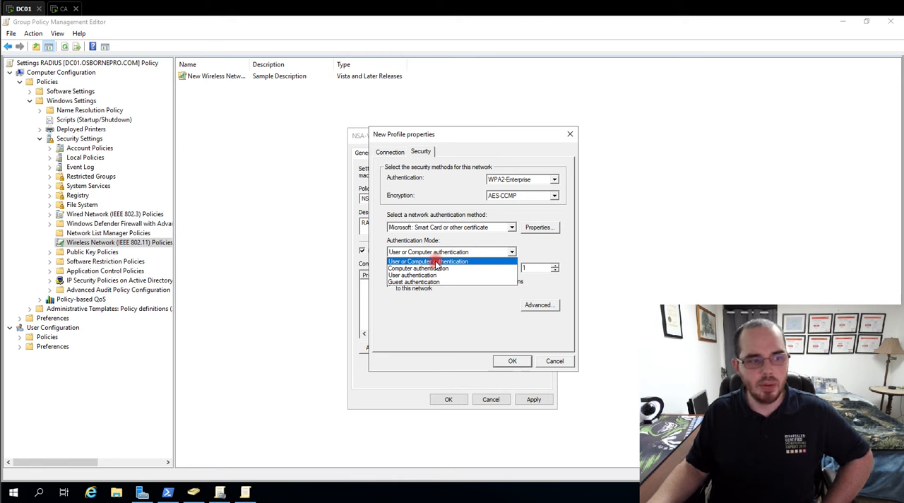
pyautogui.click(431, 269)
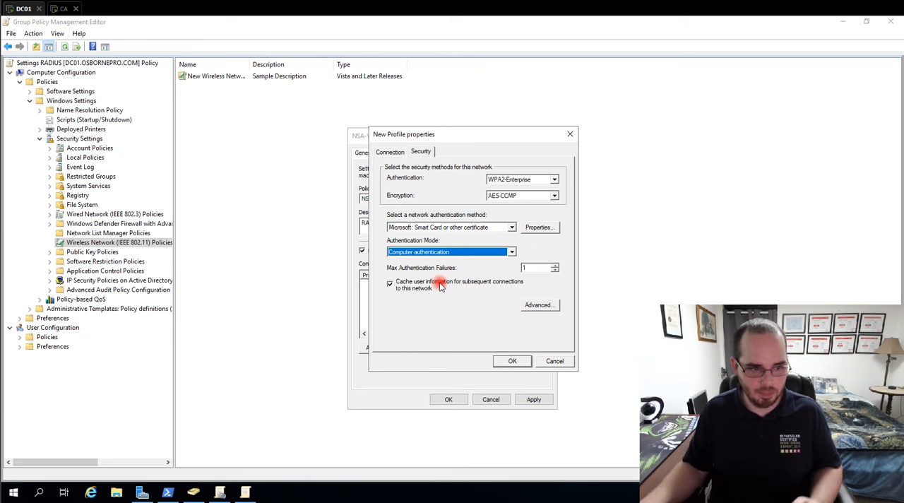
pyautogui.click(549, 306)
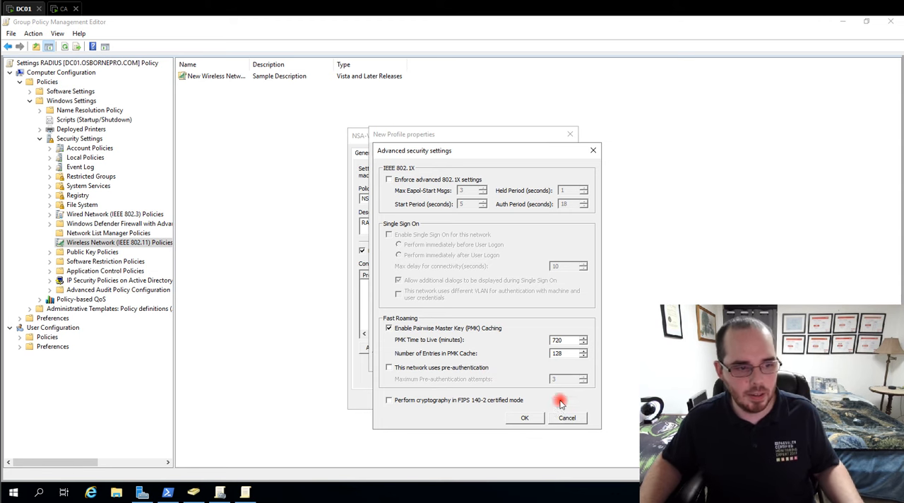
pyautogui.click(594, 151)
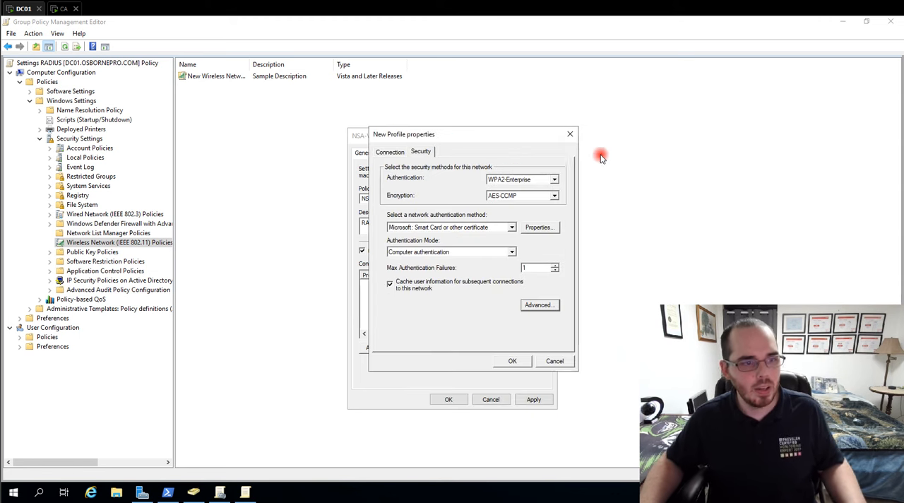
pyautogui.click(512, 361)
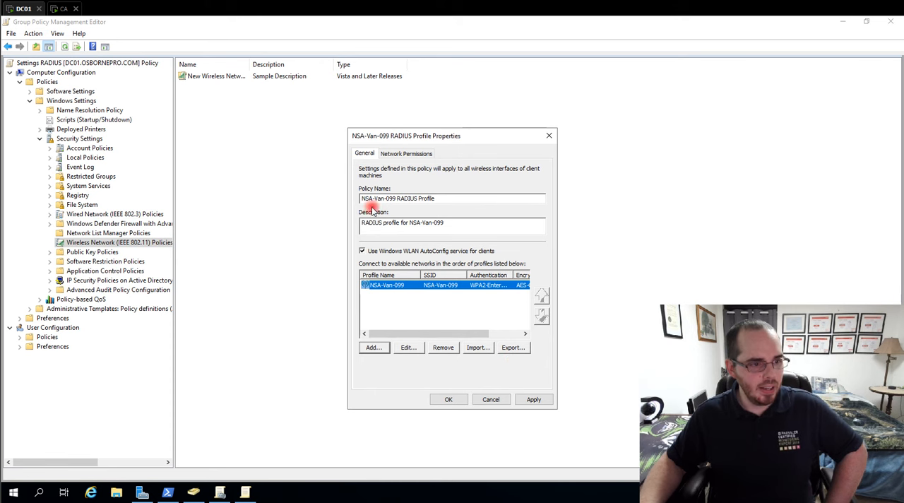
# - Review the network permissions of the NSA-Van-099 RADIUS Profile policy and save the policy with its NSA-Van-099 profile
pyautogui.click(423, 154)
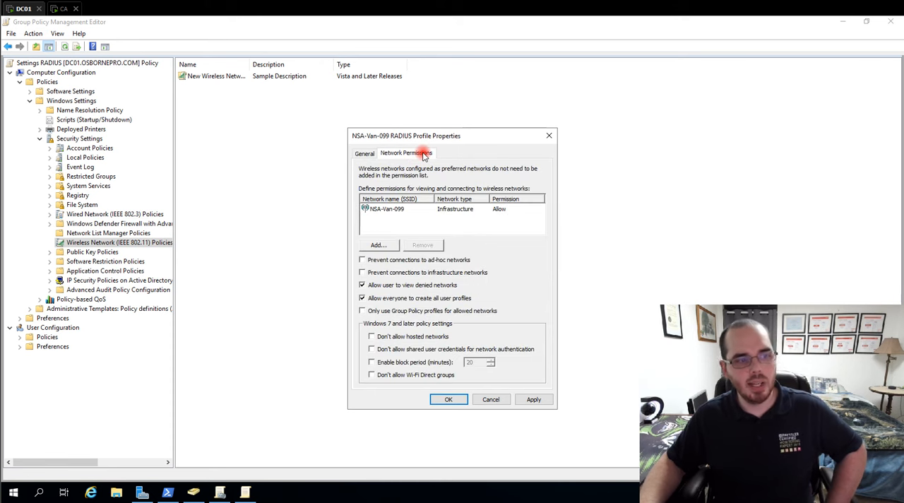
pyautogui.click(379, 209)
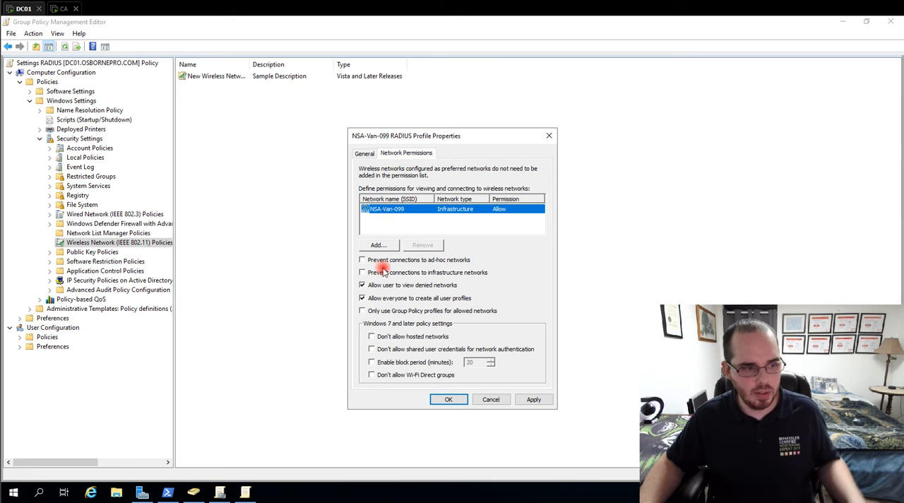
pyautogui.click(412, 261)
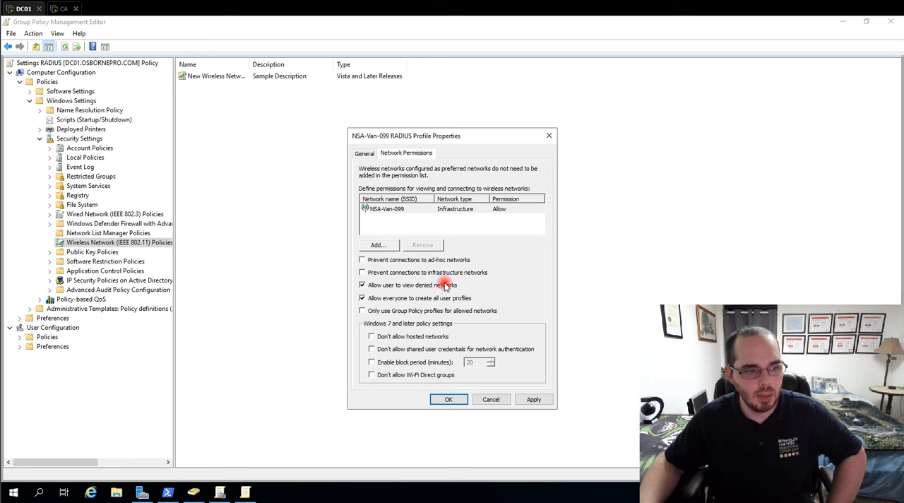
pyautogui.click(364, 153)
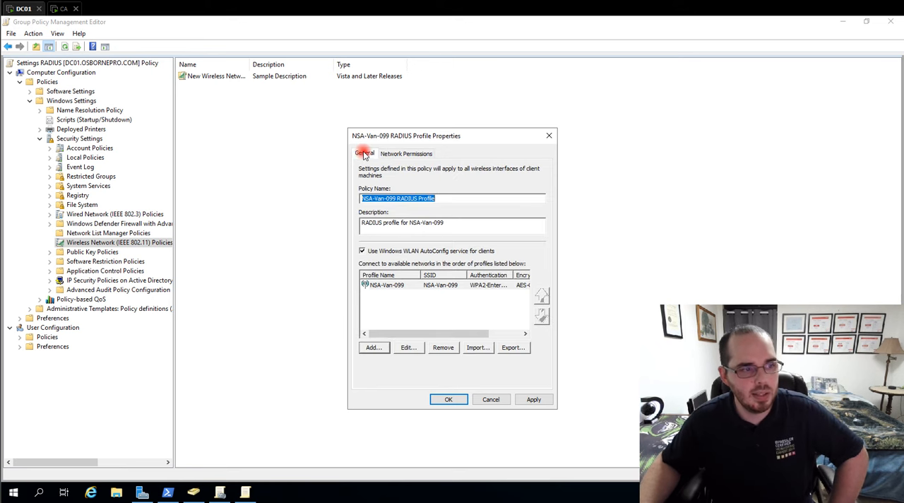
pyautogui.click(406, 154)
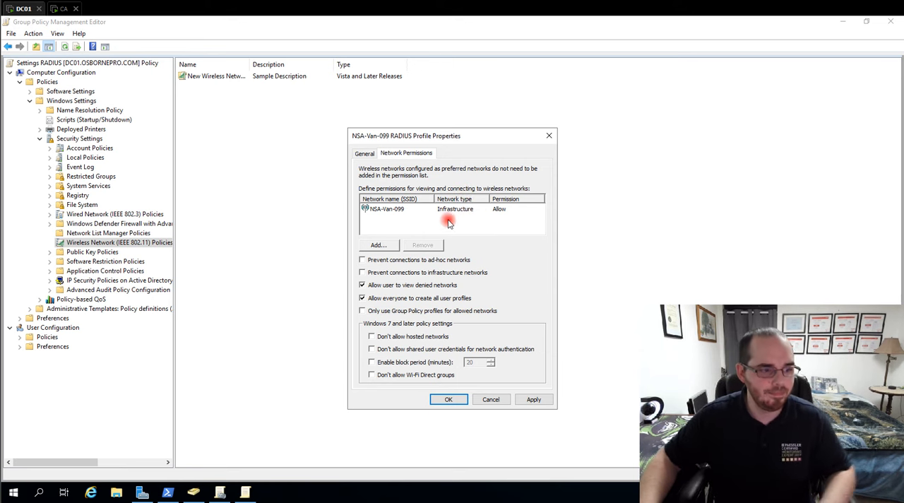
pyautogui.click(368, 154)
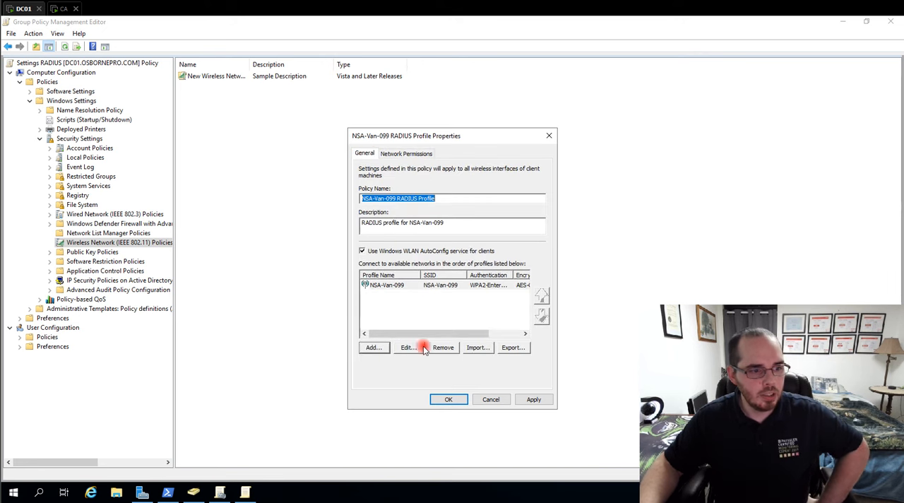
pyautogui.click(442, 398)
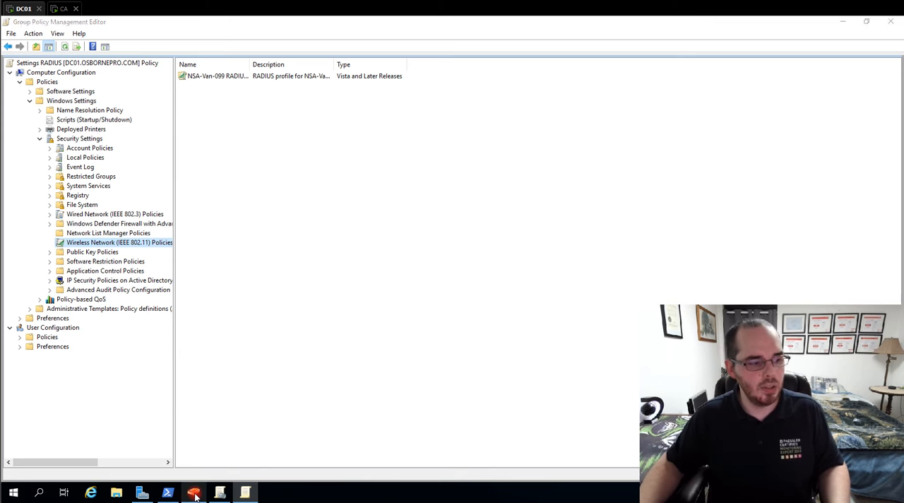
pyautogui.click(194, 492)
pyautogui.click(140, 492)
pyautogui.click(832, 45)
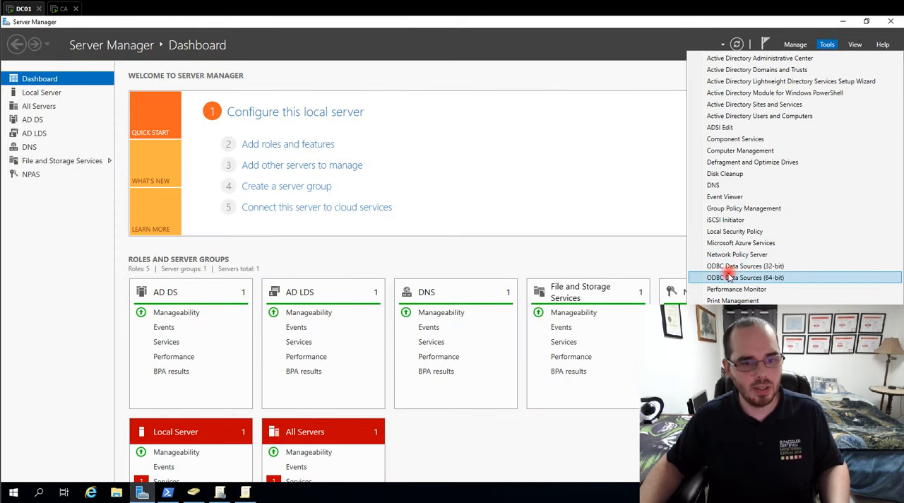
pyautogui.click(371, 75)
# - Launch the Services console by running services.msc in the administrator PowerShell window
pyautogui.click(167, 493)
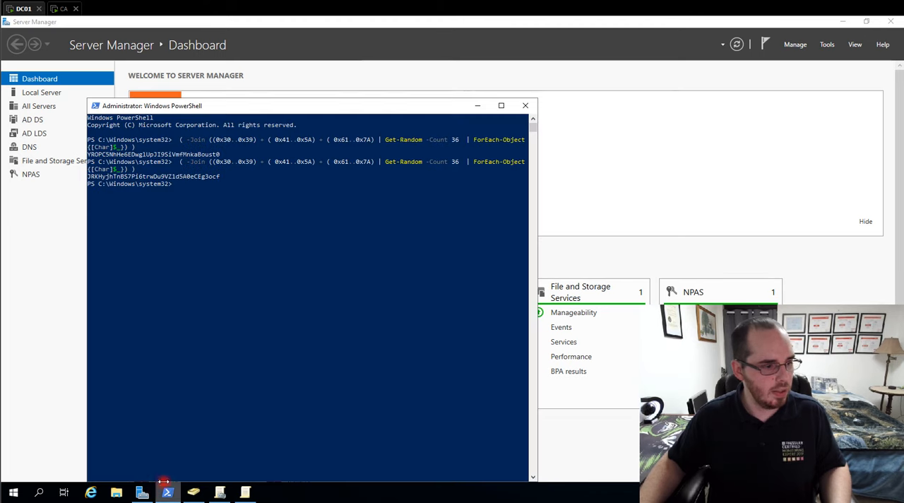
pyautogui.click(279, 254)
pyautogui.write('ervices.msc')
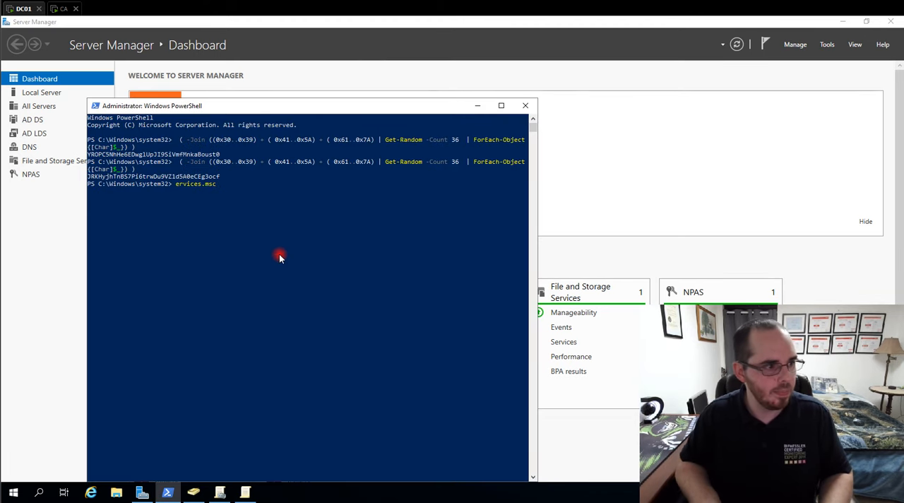
pyautogui.press('Home')
pyautogui.write("s'")
pyautogui.press('Return')
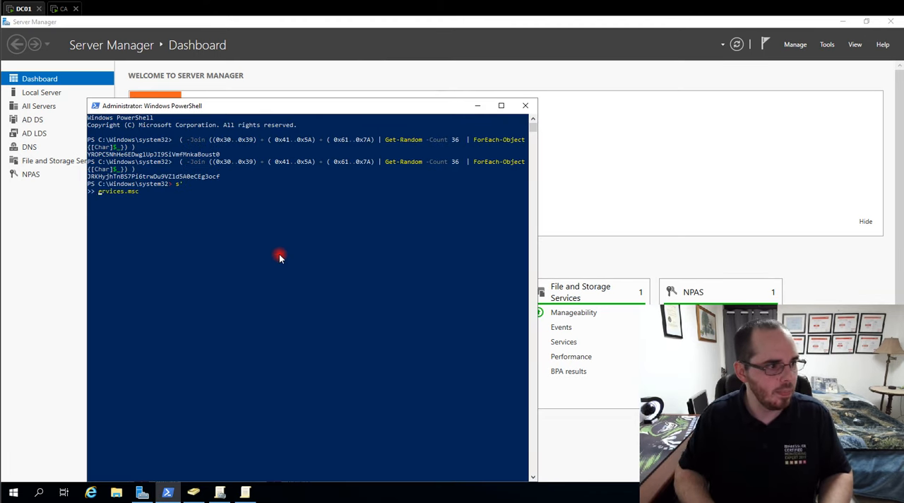
pyautogui.press('BackSpace')
pyautogui.press('BackSpace')
pyautogui.press('Return')
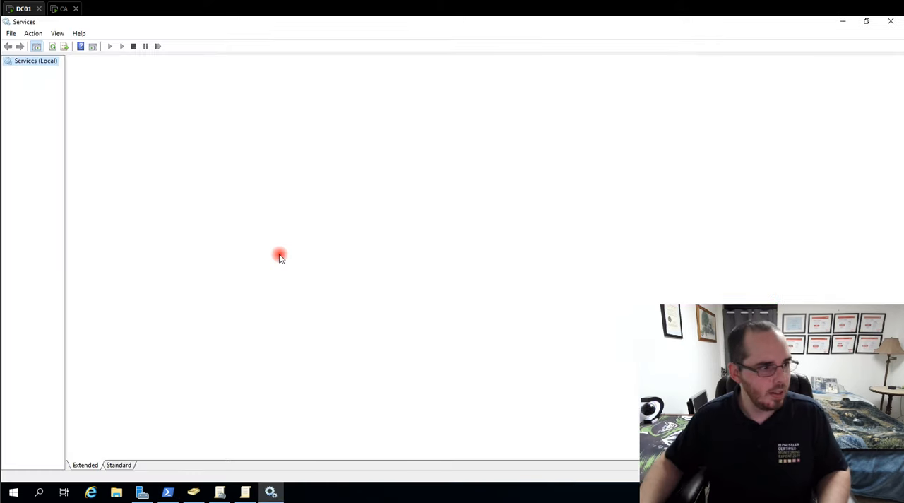
# - Find the Network Policy Server service and check its status and startup type, leaving Services and PowerShell minimized
pyautogui.click(274, 228)
pyautogui.press('n')
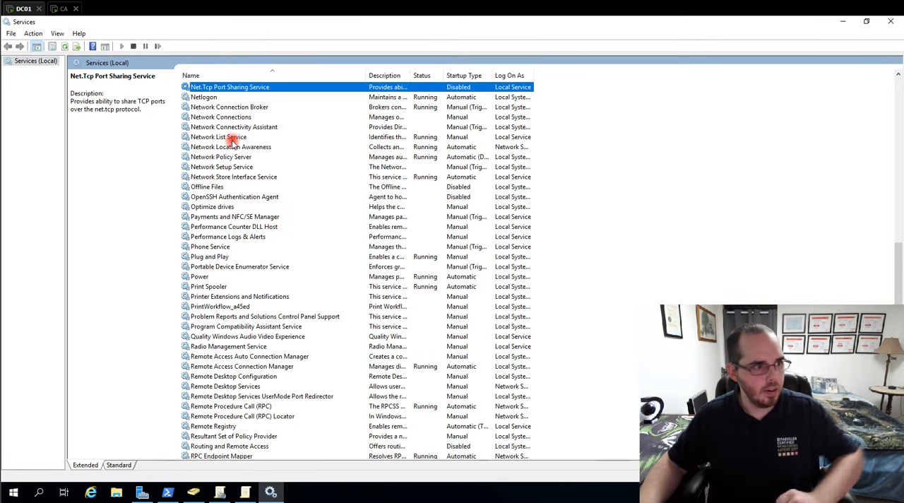
pyautogui.click(220, 157)
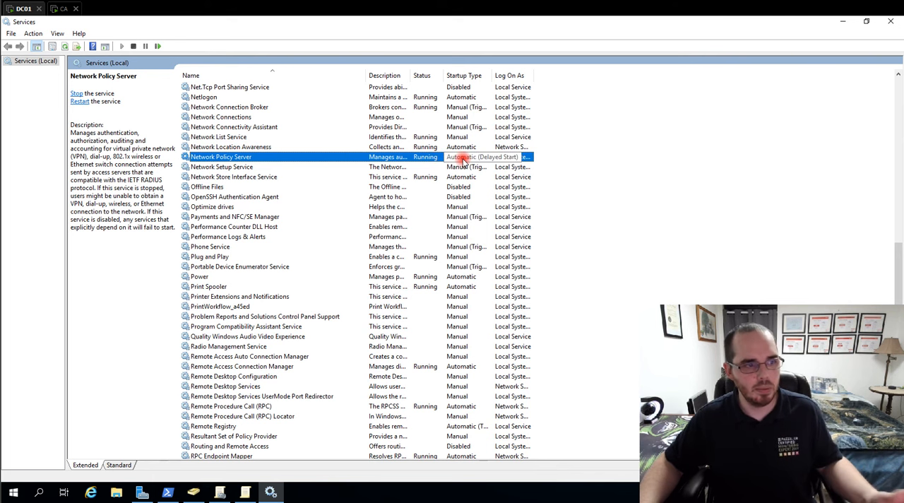
pyautogui.click(843, 21)
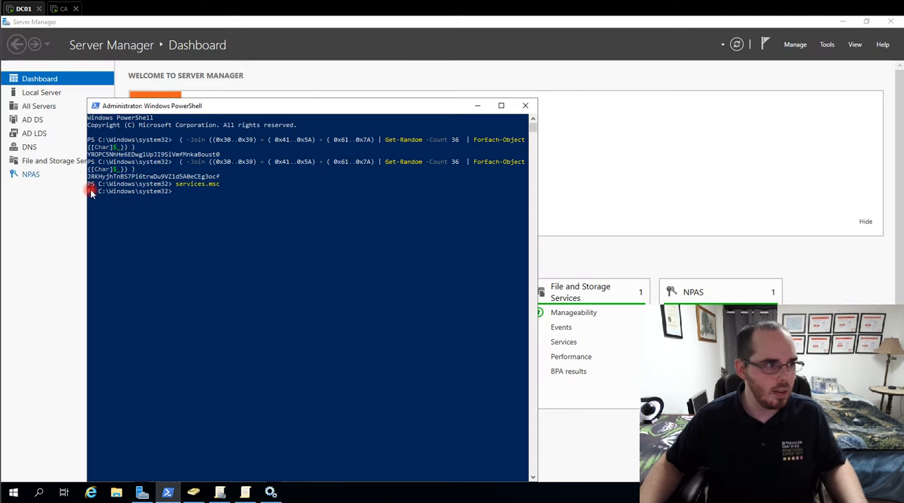
pyautogui.click(479, 106)
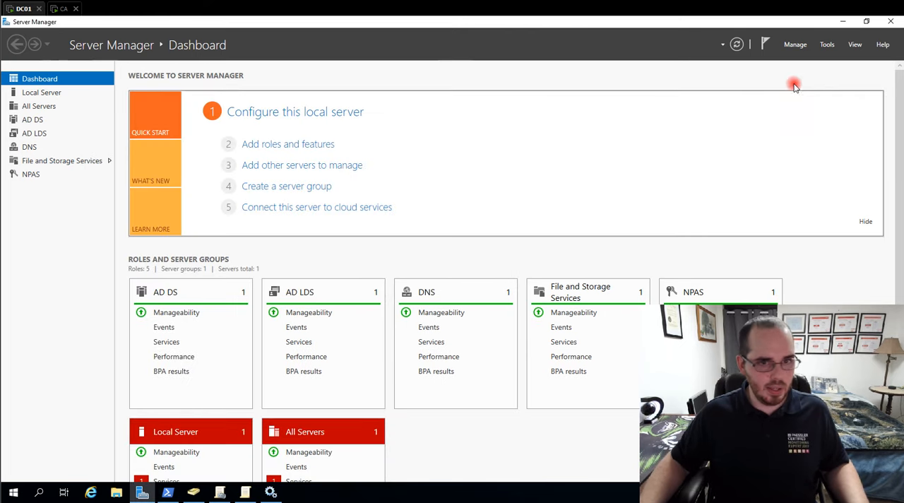
pyautogui.click(220, 492)
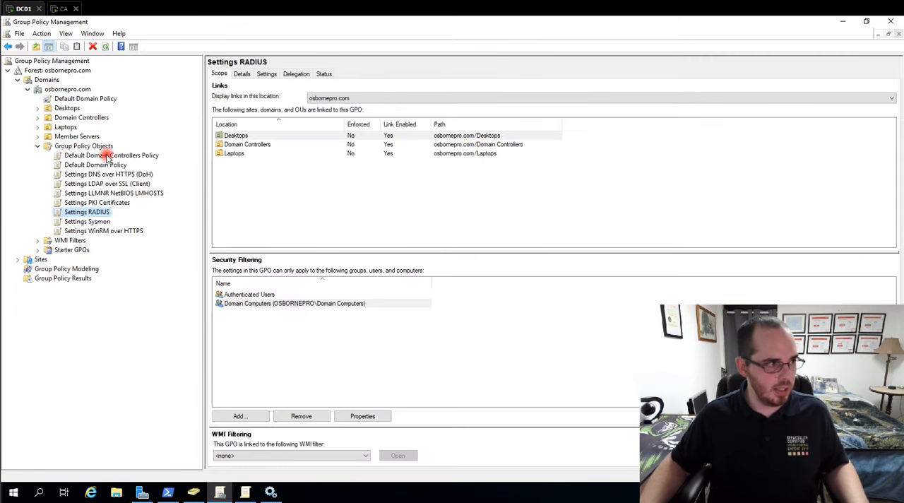
pyautogui.click(245, 493)
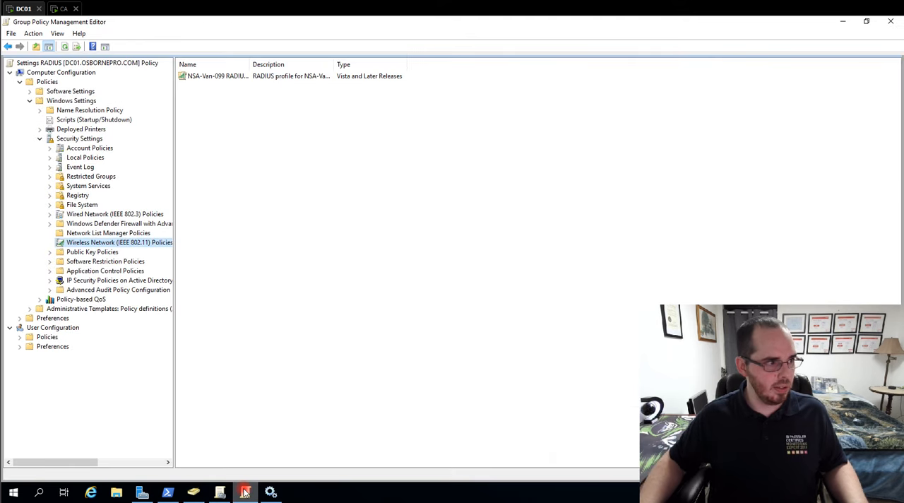
pyautogui.click(193, 493)
# - Open the Network Policy Server console from Server Manager and check which actions are available for the local NPS server
pyautogui.click(142, 492)
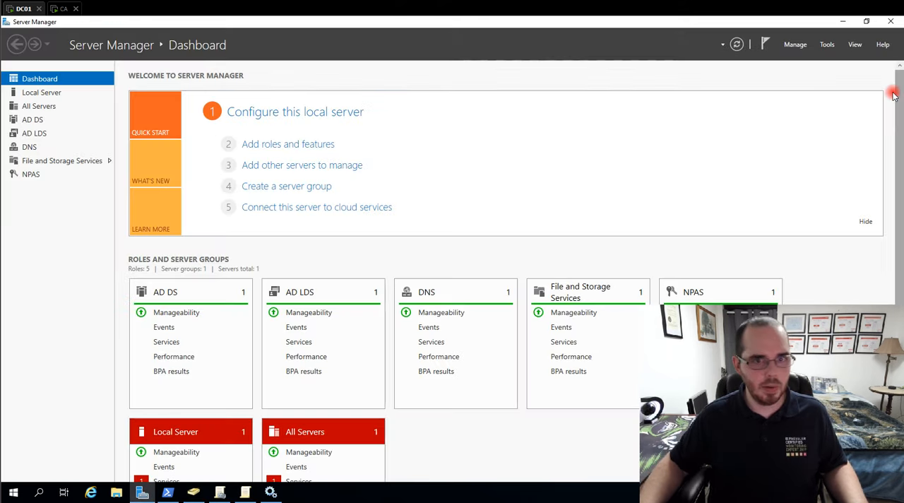
pyautogui.click(826, 45)
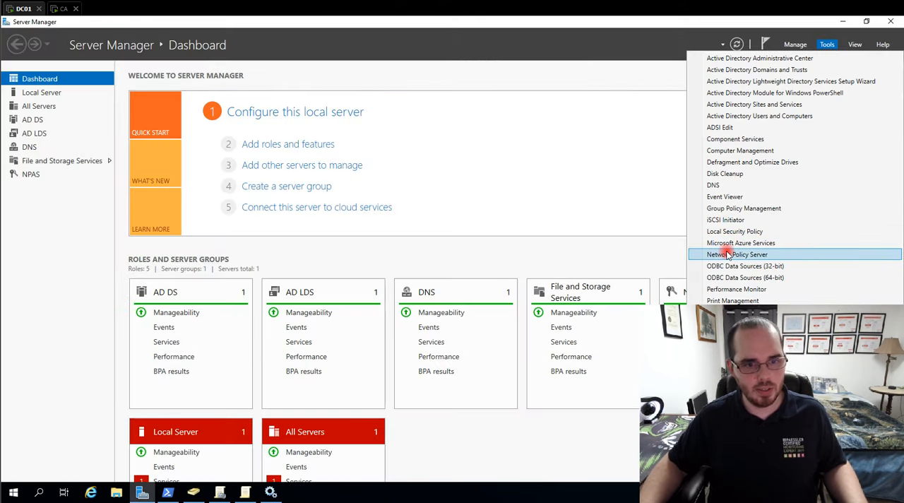
pyautogui.click(784, 249)
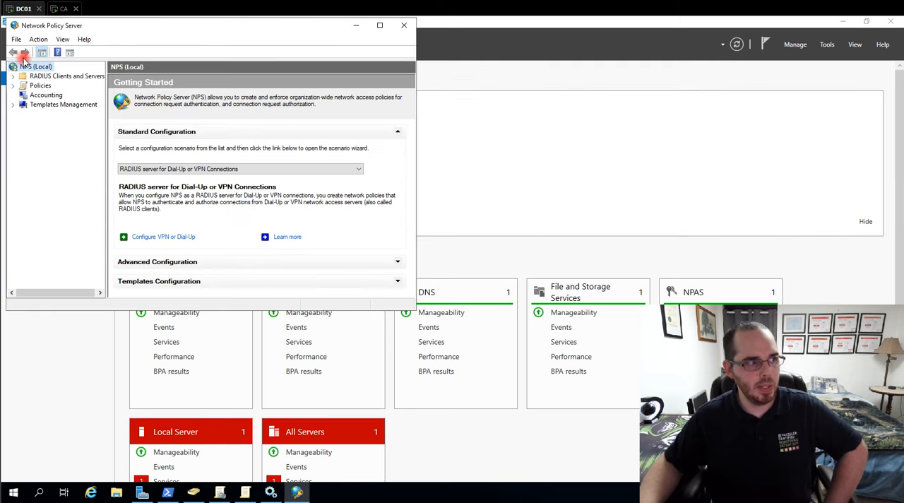
pyautogui.rightClick(37, 69)
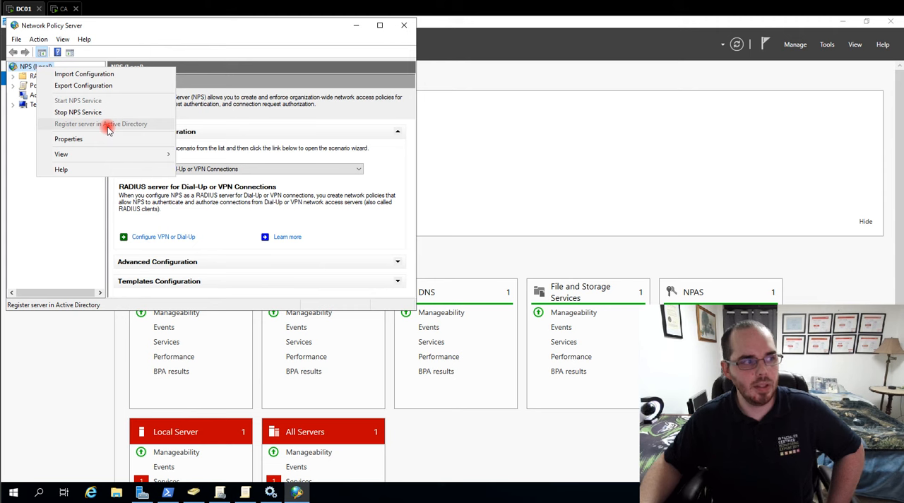
pyautogui.click(39, 207)
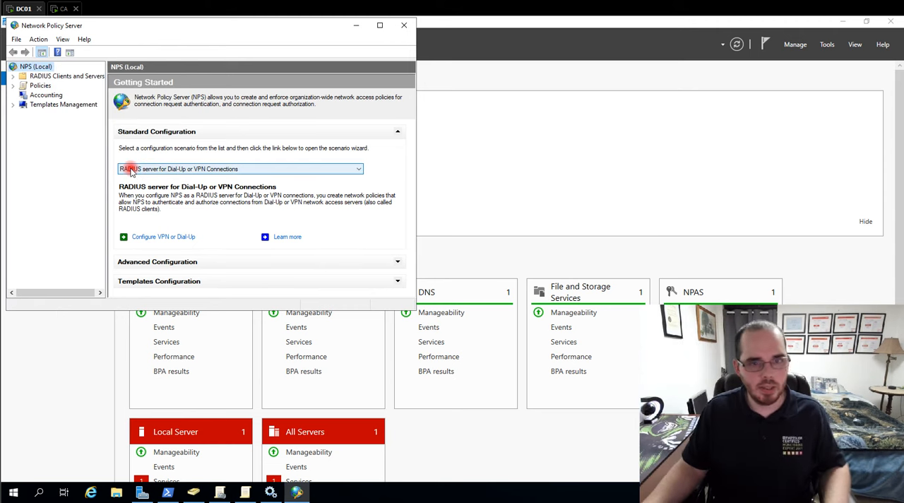